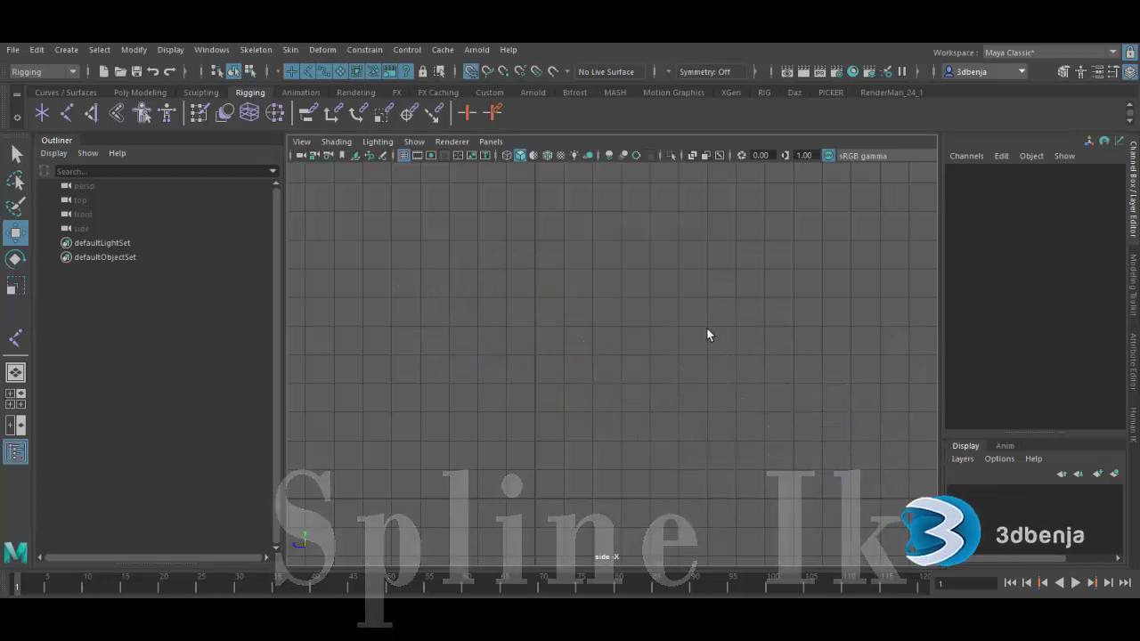
# Draw a vertical chain of six joints in the front view, starting at the origin and spaced 2 units apart along the grid
pyautogui.press('space')
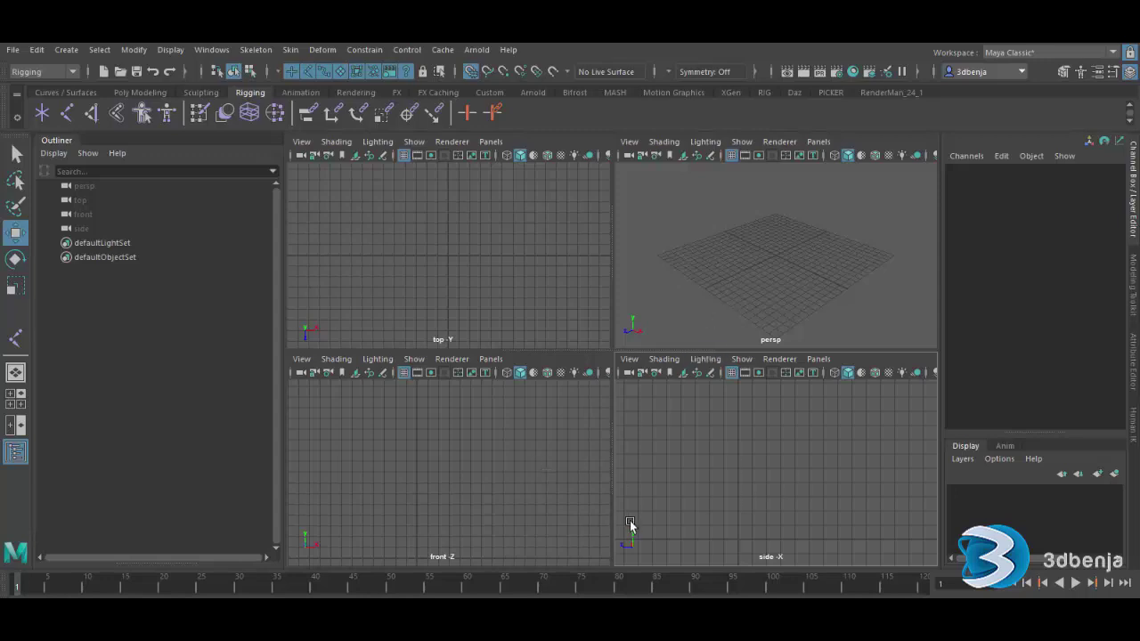
pyautogui.press('space')
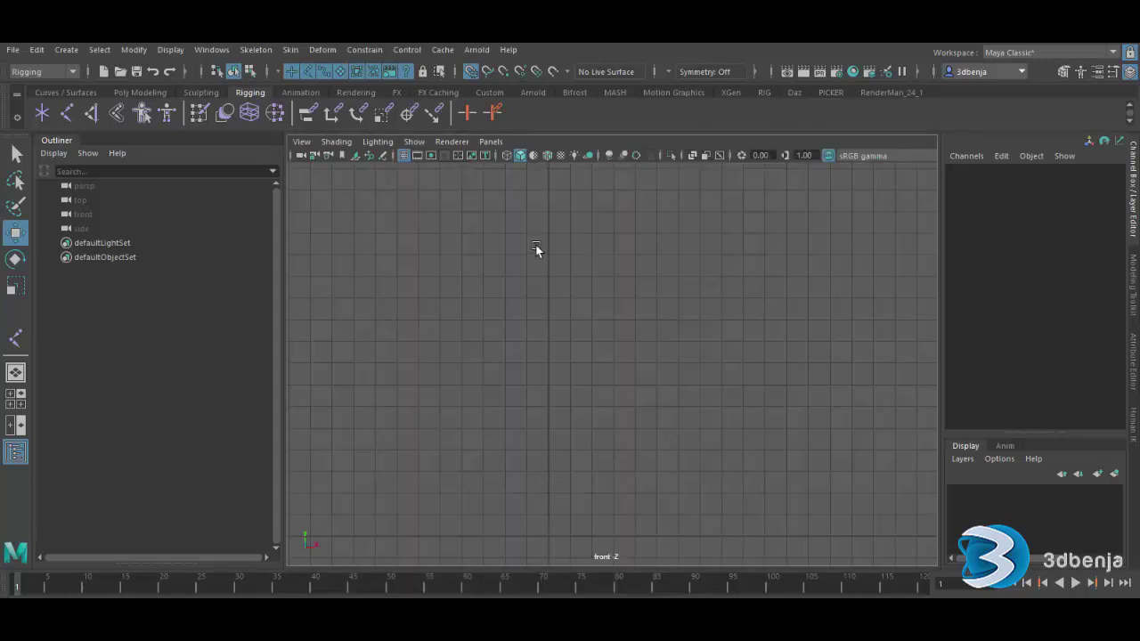
pyautogui.click(260, 50)
pyautogui.click(287, 86)
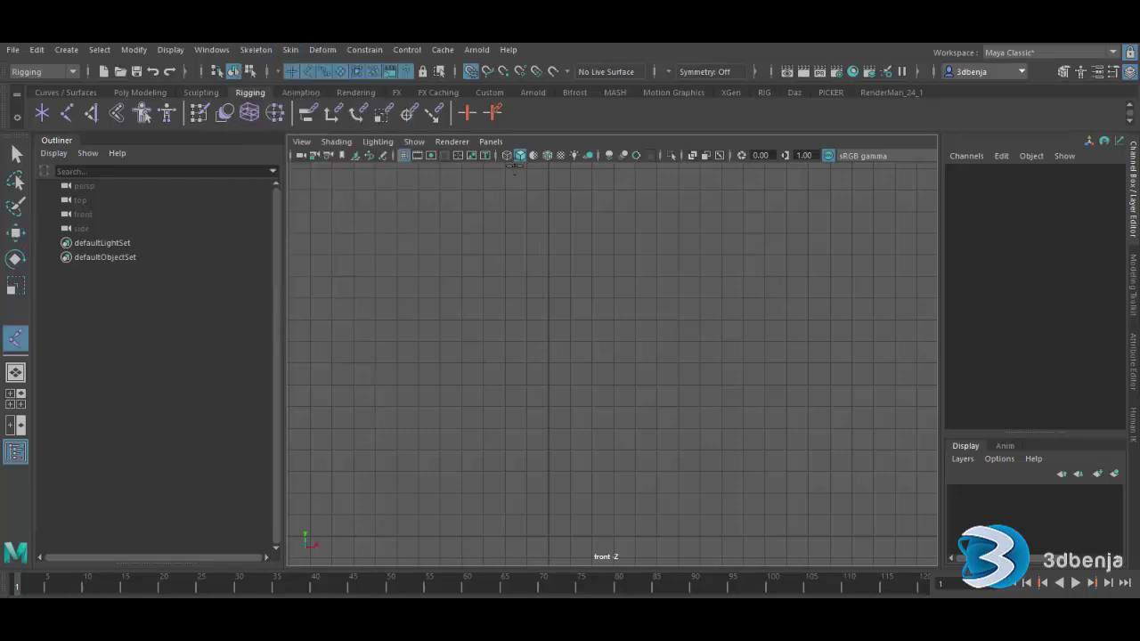
pyautogui.click(471, 72)
pyautogui.click(546, 535)
pyautogui.click(550, 494)
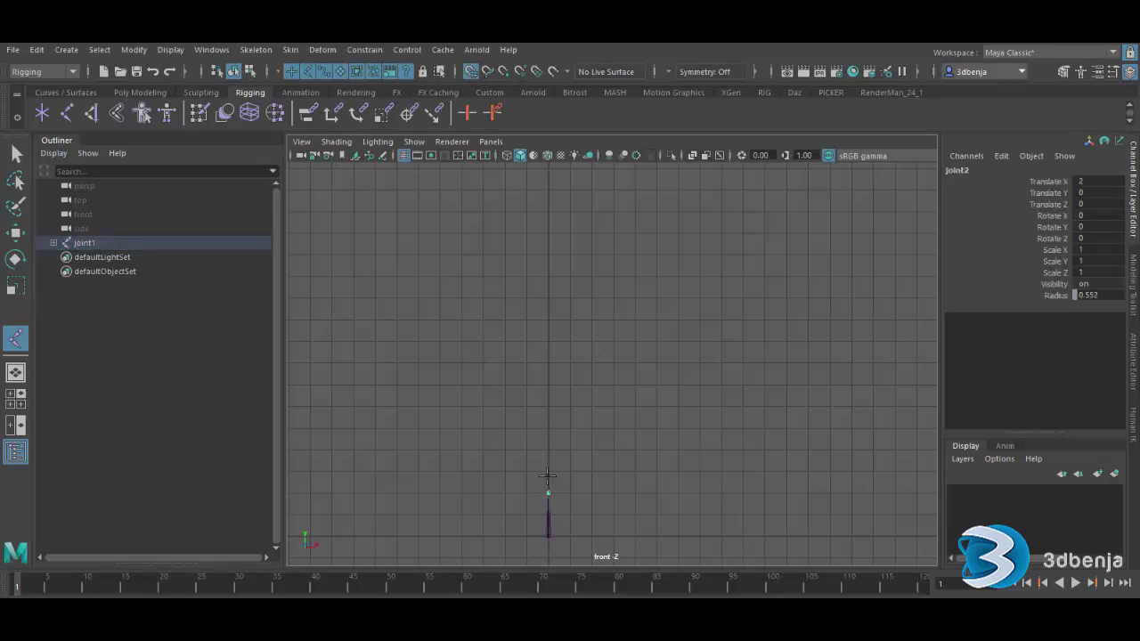
pyautogui.click(550, 450)
pyautogui.click(549, 408)
pyautogui.click(548, 363)
pyautogui.click(549, 320)
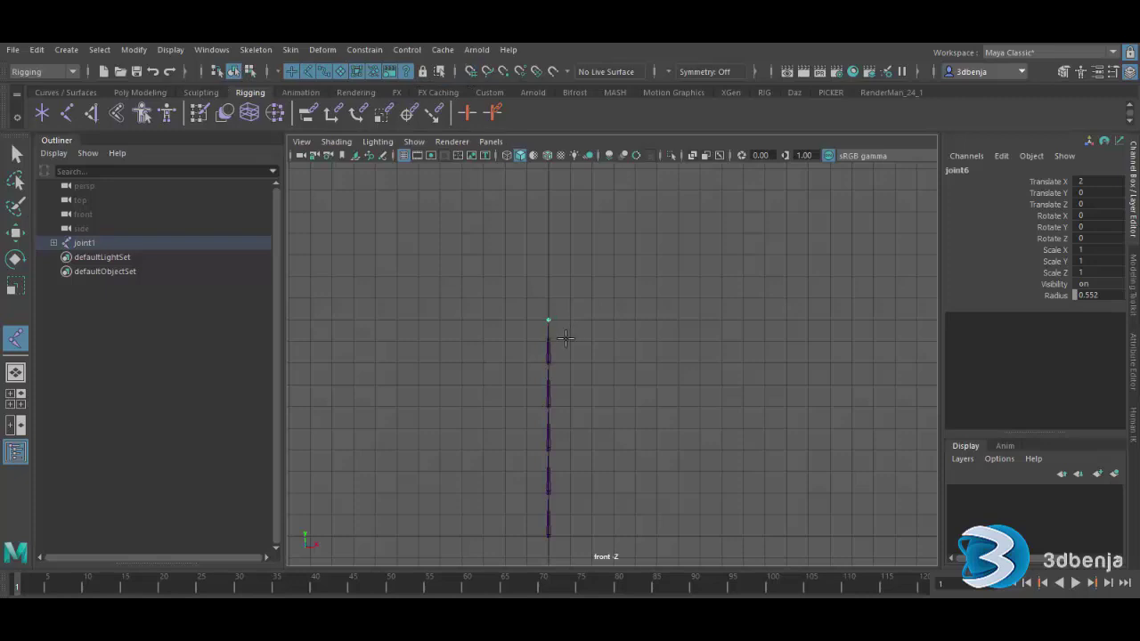
pyautogui.click(17, 153)
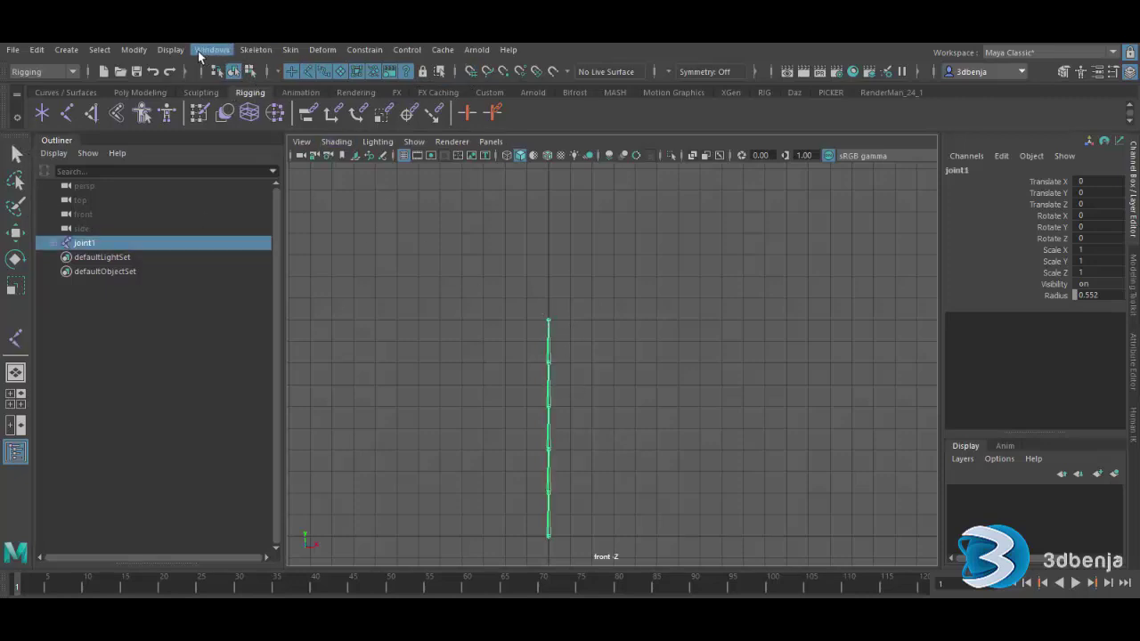
# Reset the joint display scale to 1.00 and clear the selection
pyautogui.click(171, 50)
pyautogui.moveTo(237, 261)
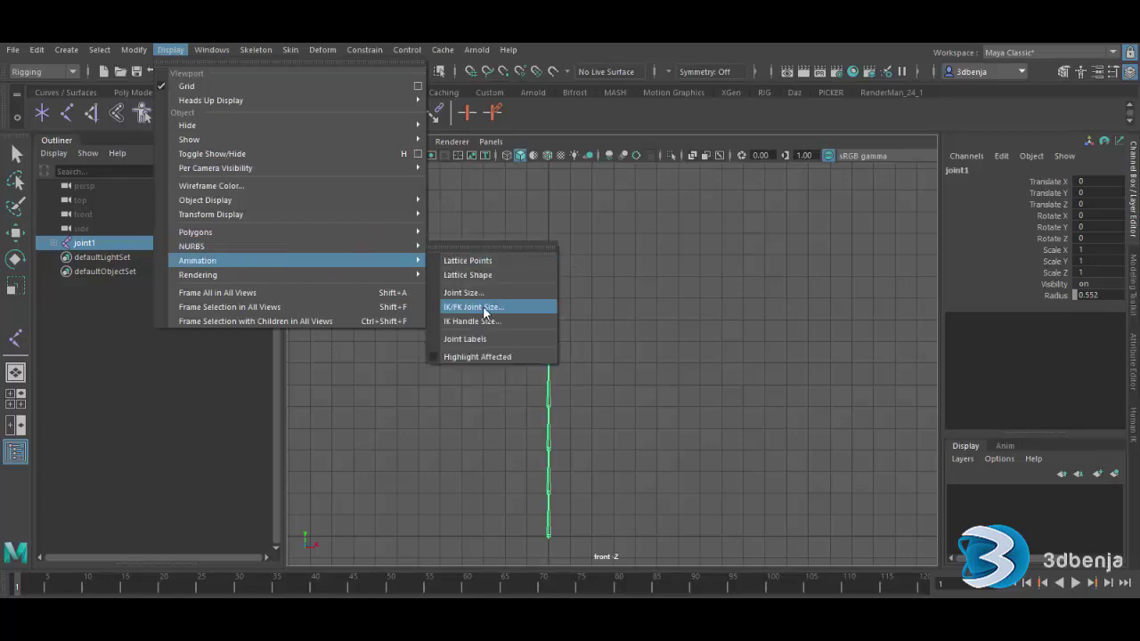
pyautogui.click(479, 292)
pyautogui.moveTo(704, 246); pyautogui.dragTo(657, 245)
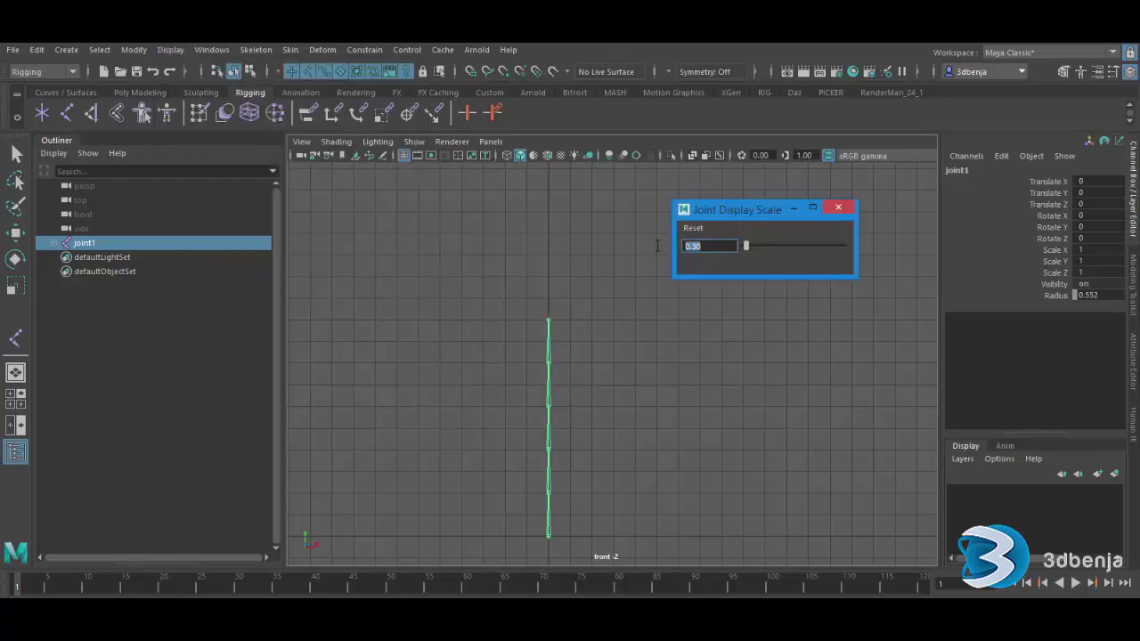
pyautogui.click(694, 229)
pyautogui.click(704, 243)
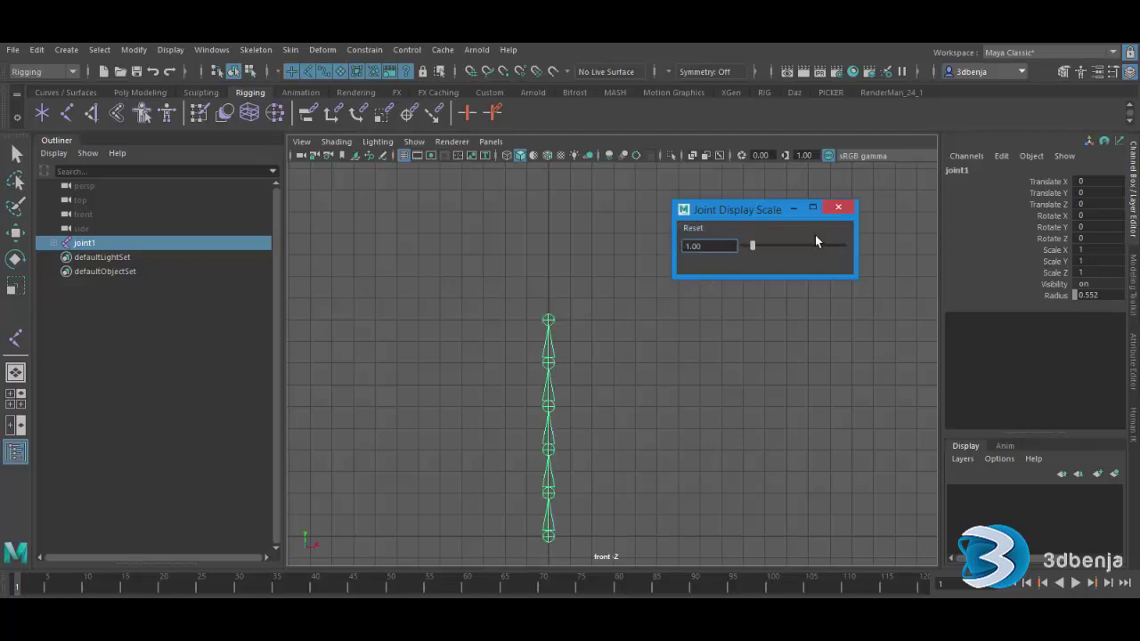
pyautogui.click(838, 207)
pyautogui.click(649, 430)
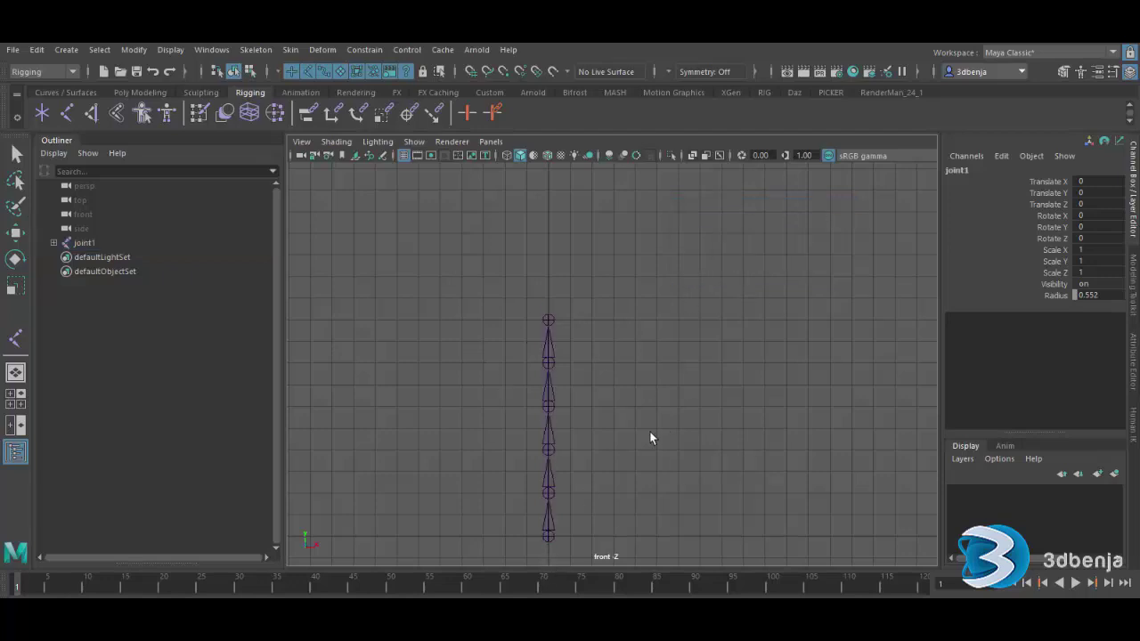
# Examine the joint chain in the perspective view and frame the whole chain in the front view
pyautogui.press('space')
pyautogui.press('space')
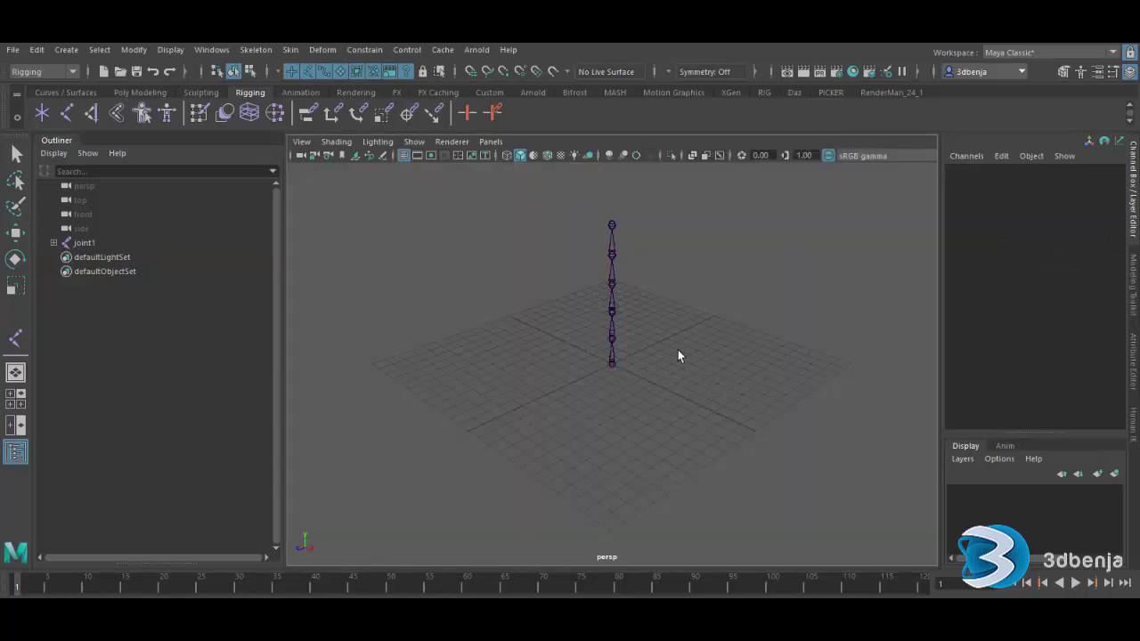
pyautogui.keyDown('alt'); pyautogui.moveTo(679, 354); pyautogui.dragTo(691, 421); pyautogui.keyUp('alt')
pyautogui.keyDown('alt'); pyautogui.moveTo(690, 421); pyautogui.dragTo(629, 371, button='right'); pyautogui.keyUp('alt')
pyautogui.press('space')
pyautogui.press('space')
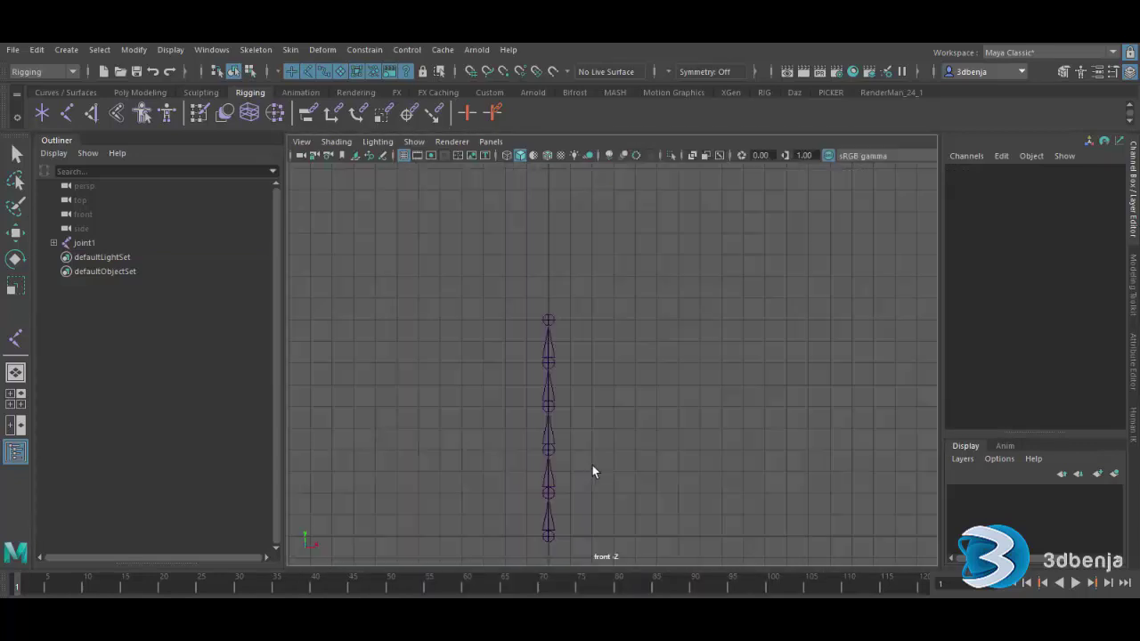
pyautogui.keyDown('alt'); pyautogui.moveTo(603, 455); pyautogui.dragTo(641, 359, button='middle'); pyautogui.keyUp('alt')
pyautogui.moveTo(641, 358)
pyautogui.keyDown('alt'); pyautogui.mouseDown(button='right')
pyautogui.moveTo(674, 415)
pyautogui.moveTo(650, 368)
pyautogui.mouseUp(button='right'); pyautogui.keyUp('alt')
pyautogui.keyDown('alt'); pyautogui.moveTo(650, 368); pyautogui.dragTo(626, 397, button='middle'); pyautogui.keyUp('alt')
pyautogui.keyDown('alt'); pyautogui.moveTo(626, 397); pyautogui.dragTo(644, 377, button='right'); pyautogui.keyUp('alt')
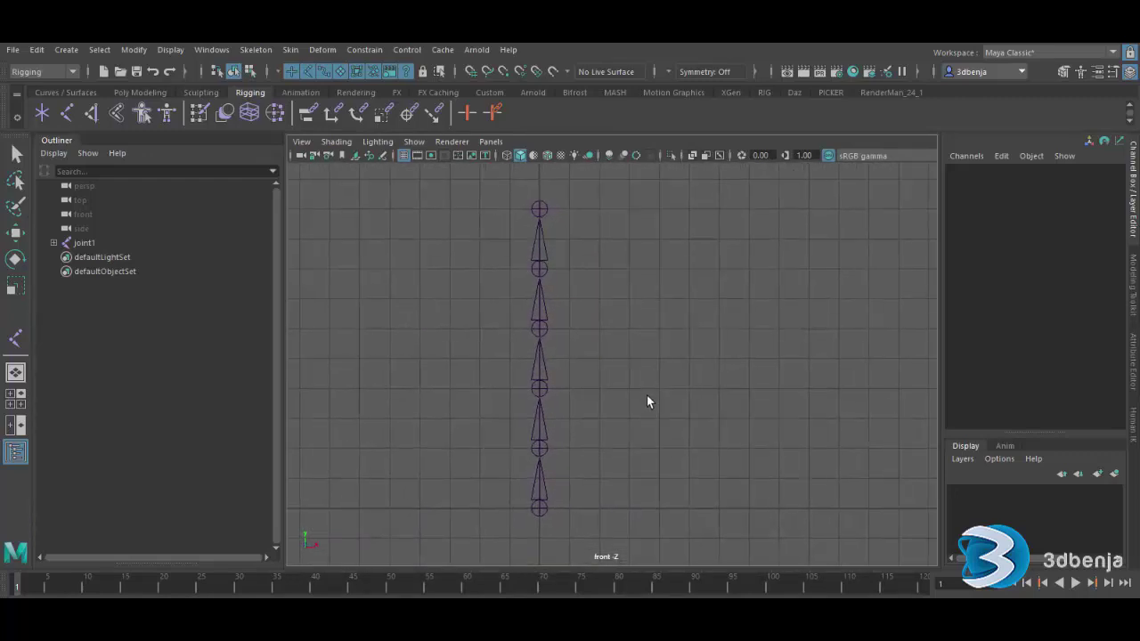
# Set the CV Curve Tool's curve degree to 1 Linear
pyautogui.click(62, 50)
pyautogui.moveTo(89, 157)
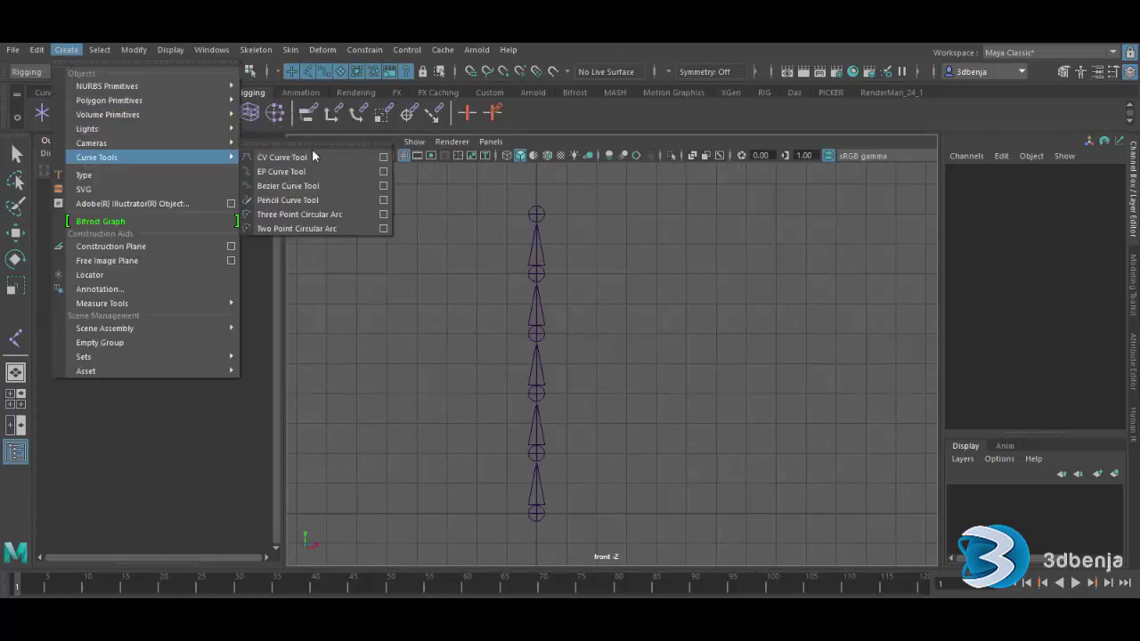
pyautogui.click(382, 158)
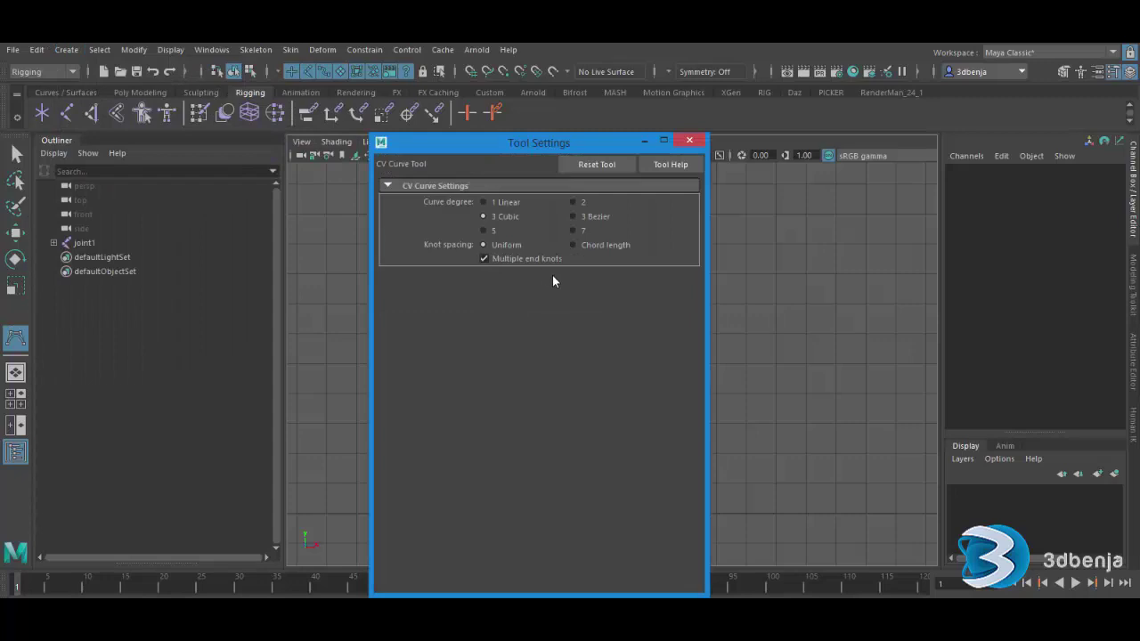
pyautogui.click(485, 202)
pyautogui.click(688, 142)
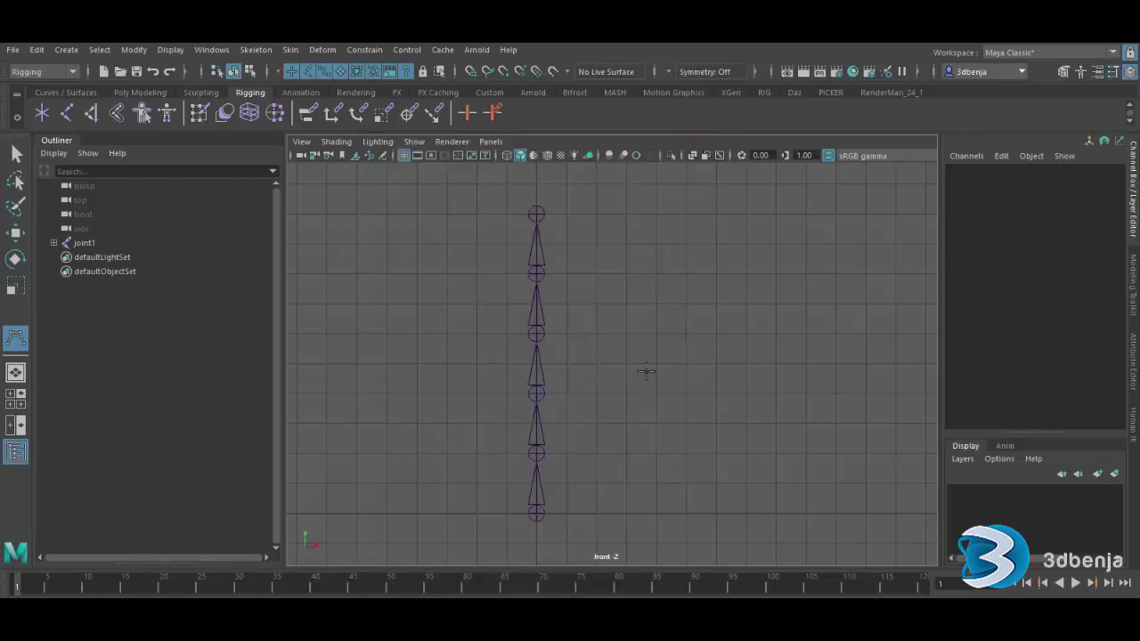
# Draw a linear CV curve snapped to points through all six joints, from the root joint up to the top joint
pyautogui.click(503, 71)
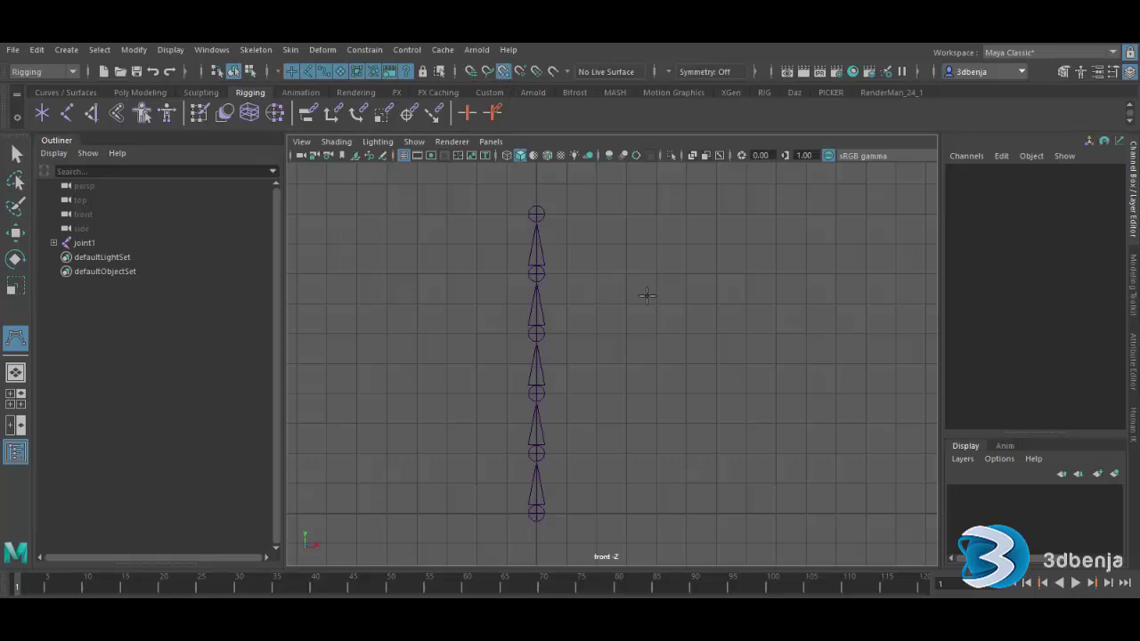
pyautogui.click(536, 512)
pyautogui.click(537, 453)
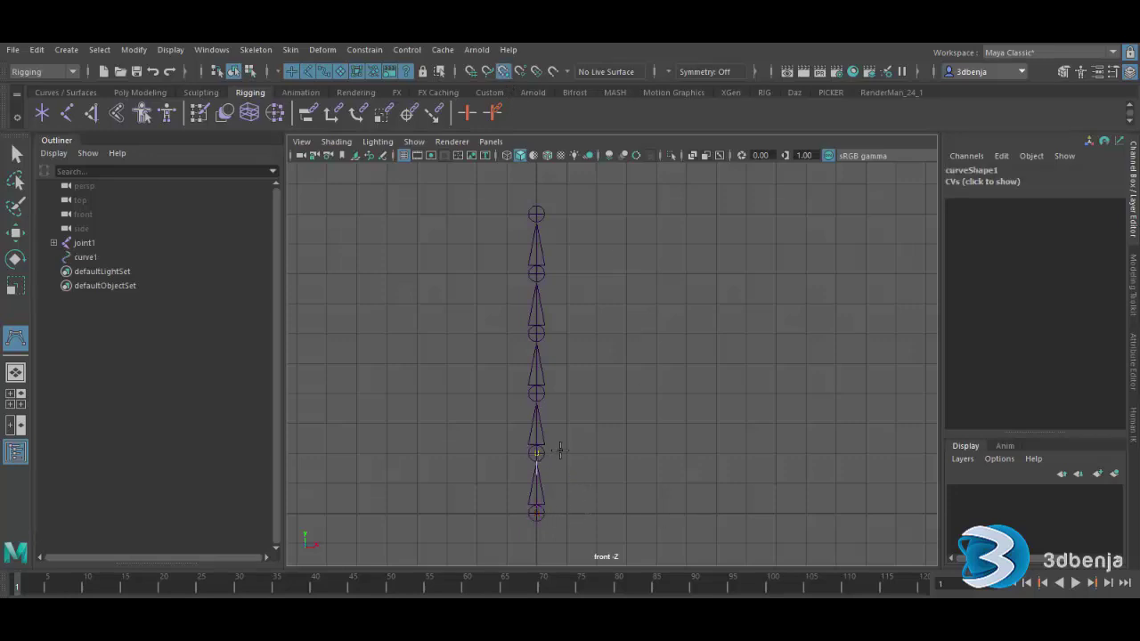
pyautogui.click(535, 393)
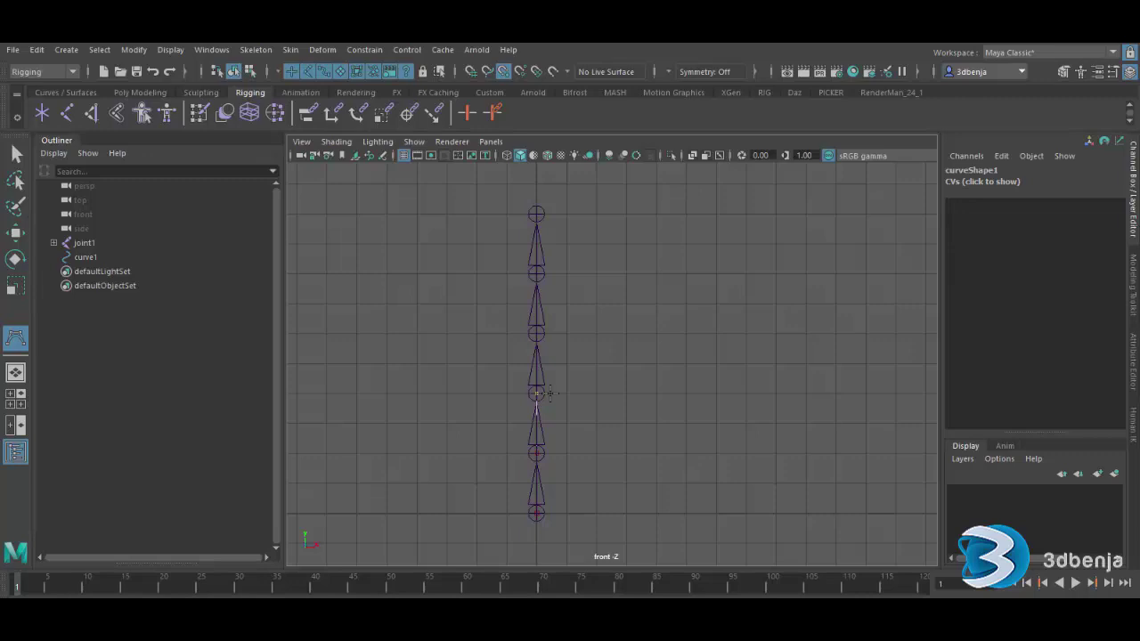
pyautogui.click(536, 334)
pyautogui.click(536, 273)
pyautogui.click(536, 214)
pyautogui.press('w')
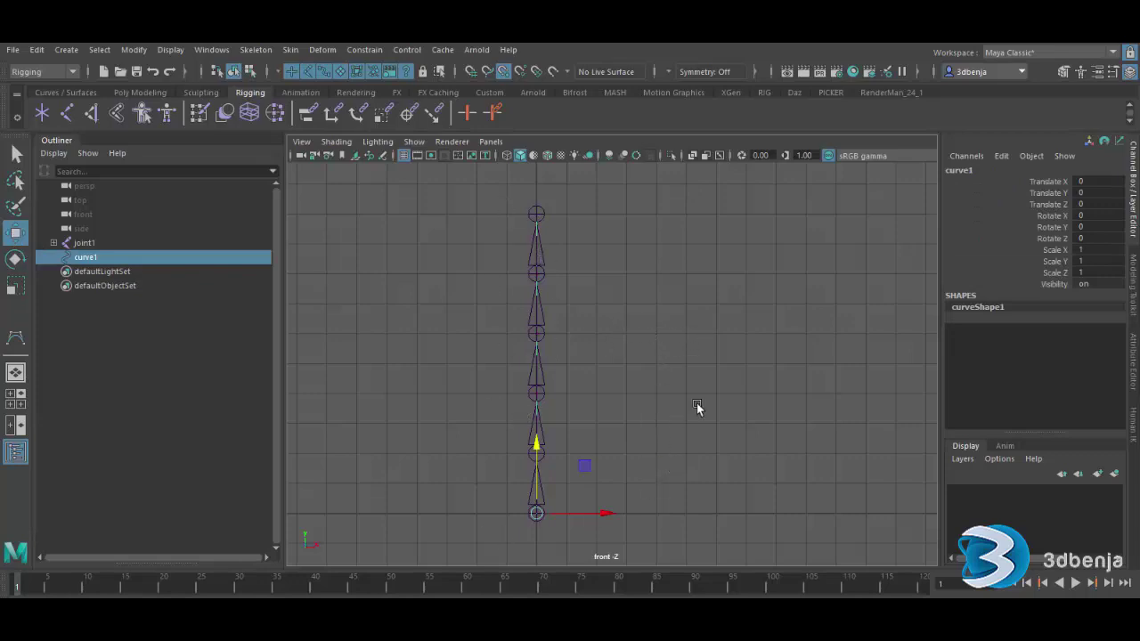
# Inspect the curve along the joint chain in the perspective view and clear the selection
pyautogui.press('space')
pyautogui.press('space')
pyautogui.scroll(3, 641, 427)
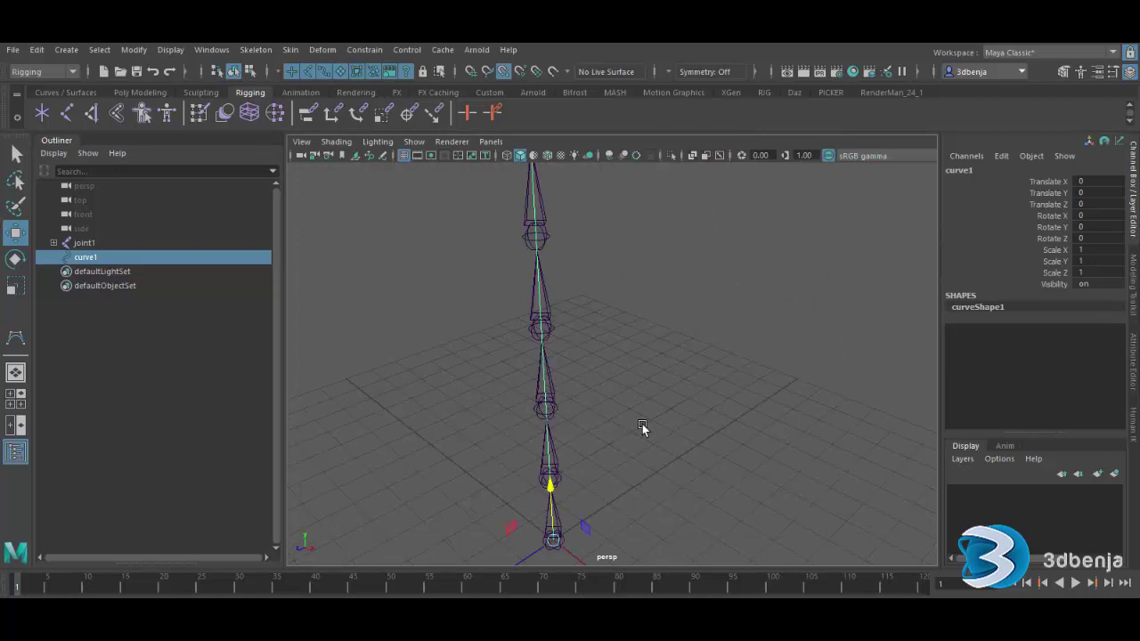
pyautogui.scroll(-2, 645, 422)
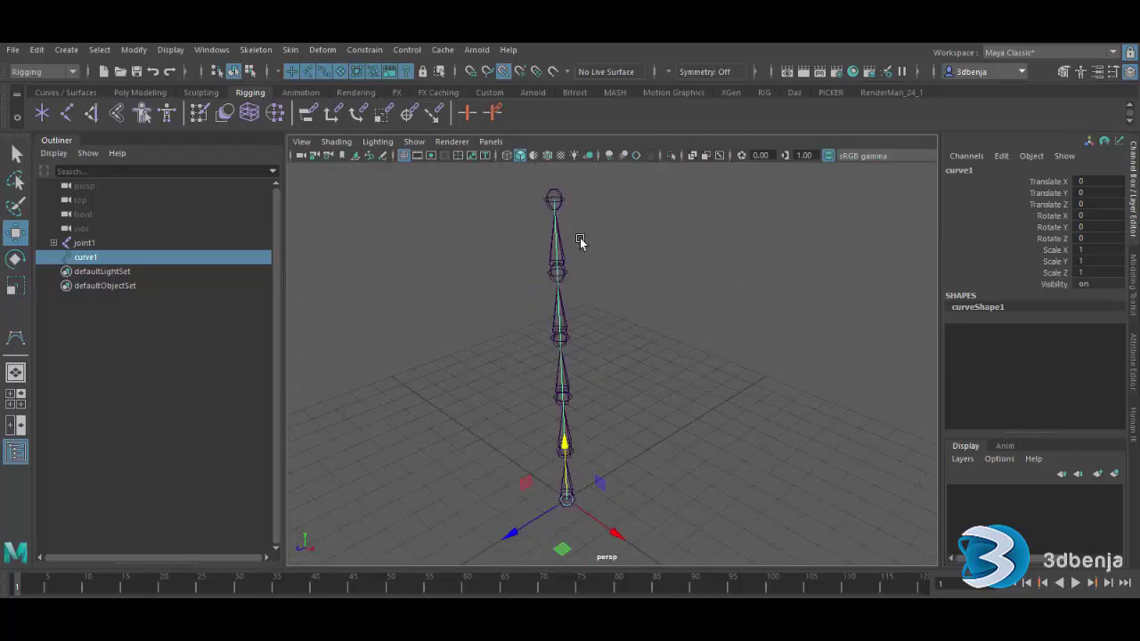
pyautogui.click(623, 294)
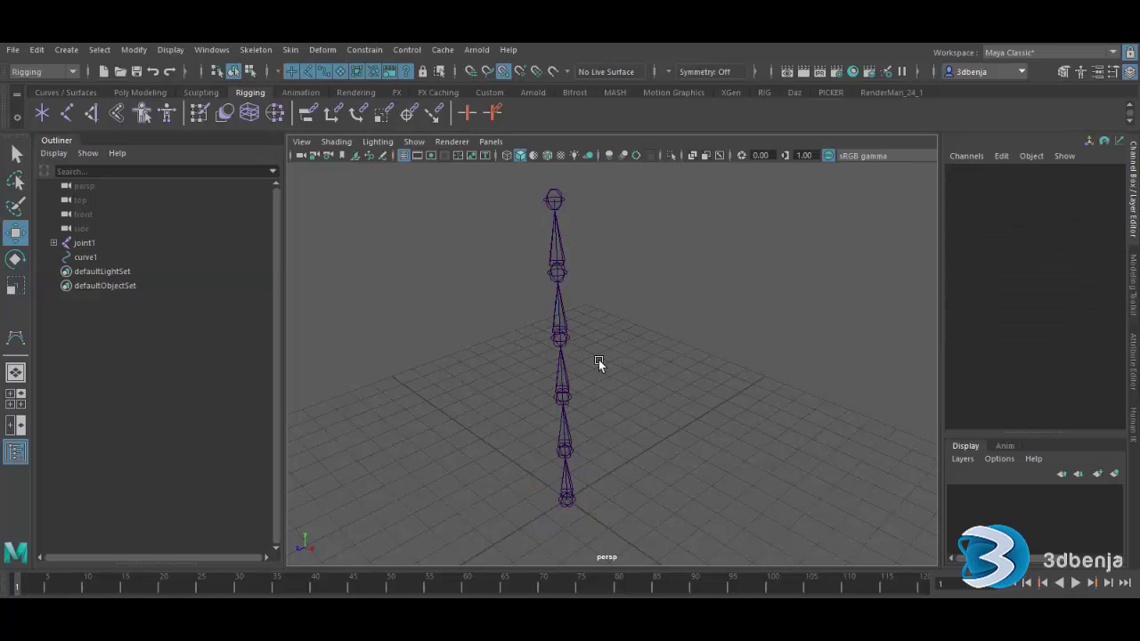
pyautogui.keyDown('alt'); pyautogui.moveTo(594, 334); pyautogui.dragTo(621, 328); pyautogui.keyUp('alt')
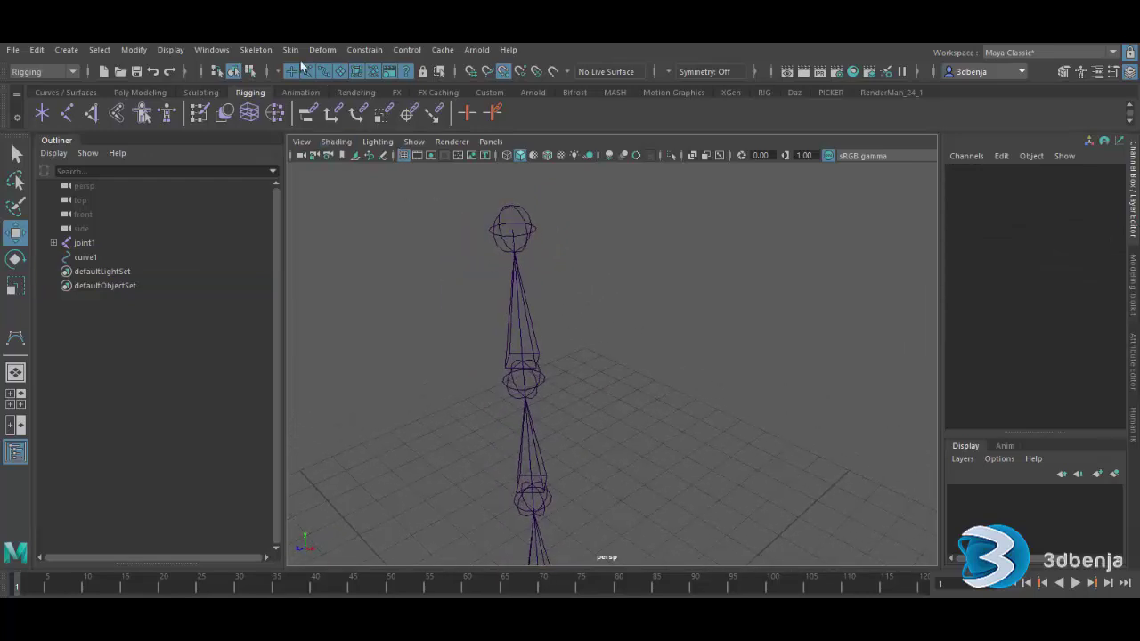
# Reset the IK Spline Handle Tool settings, disable Auto create curve, enable Root twist mode and set the twist type to Ease in out
pyautogui.click(255, 50)
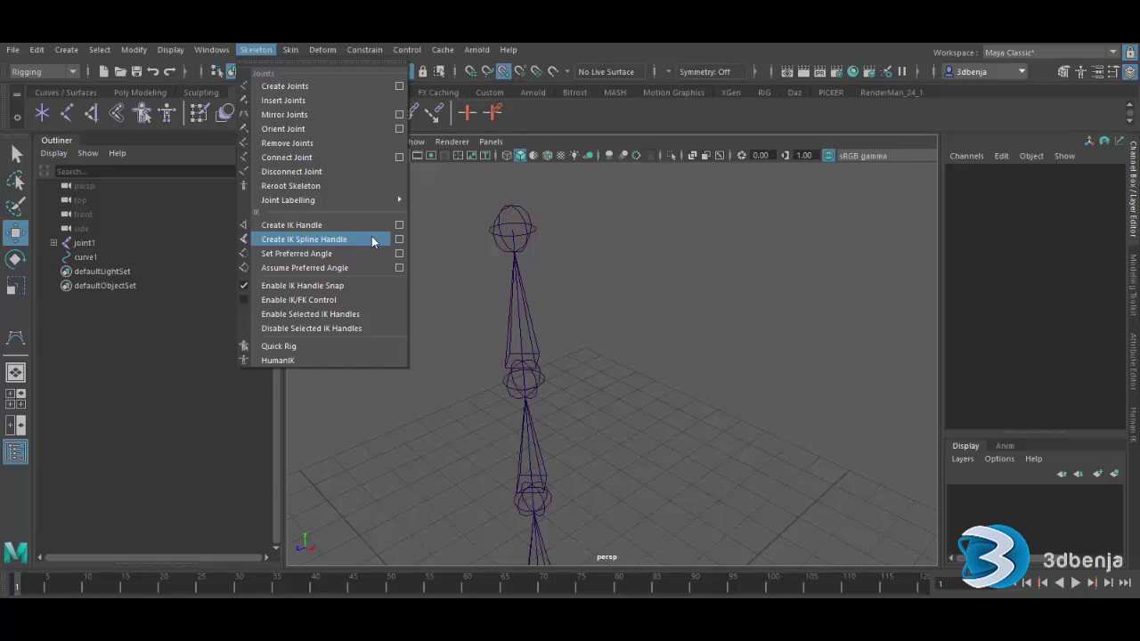
pyautogui.click(398, 239)
pyautogui.moveTo(519, 158); pyautogui.dragTo(675, 193)
pyautogui.click(734, 202)
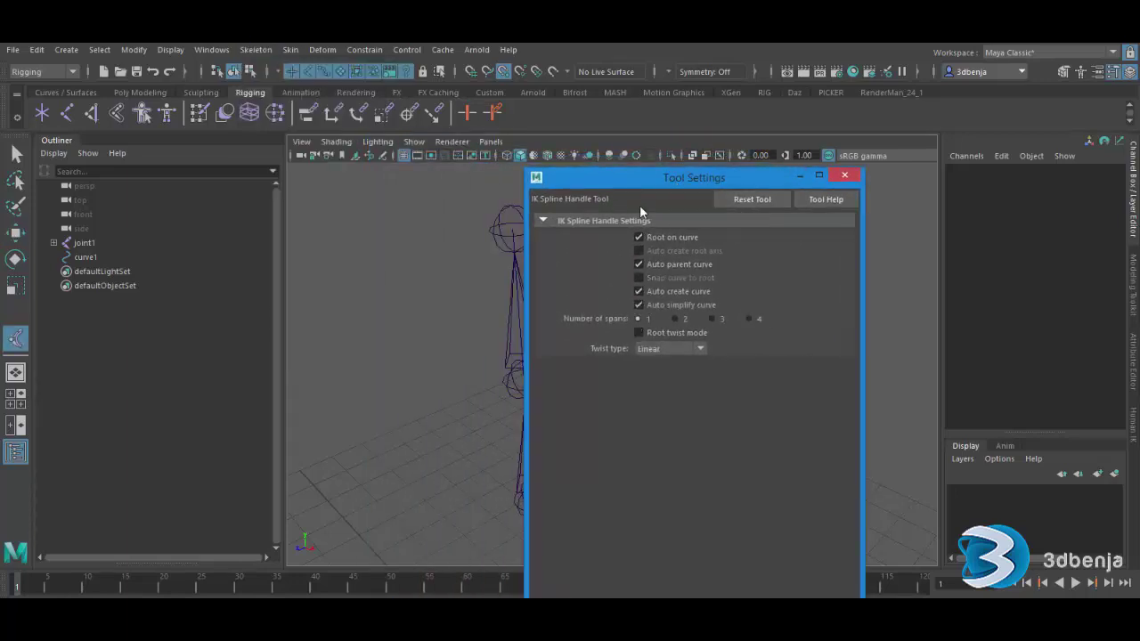
pyautogui.click(639, 291)
pyautogui.click(701, 349)
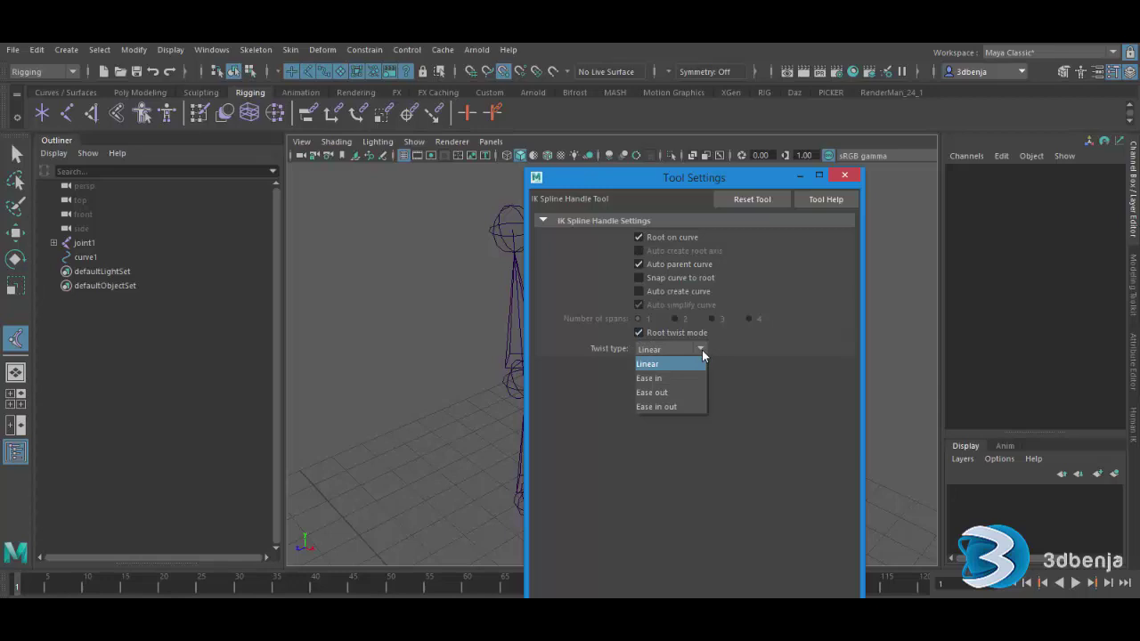
pyautogui.click(664, 406)
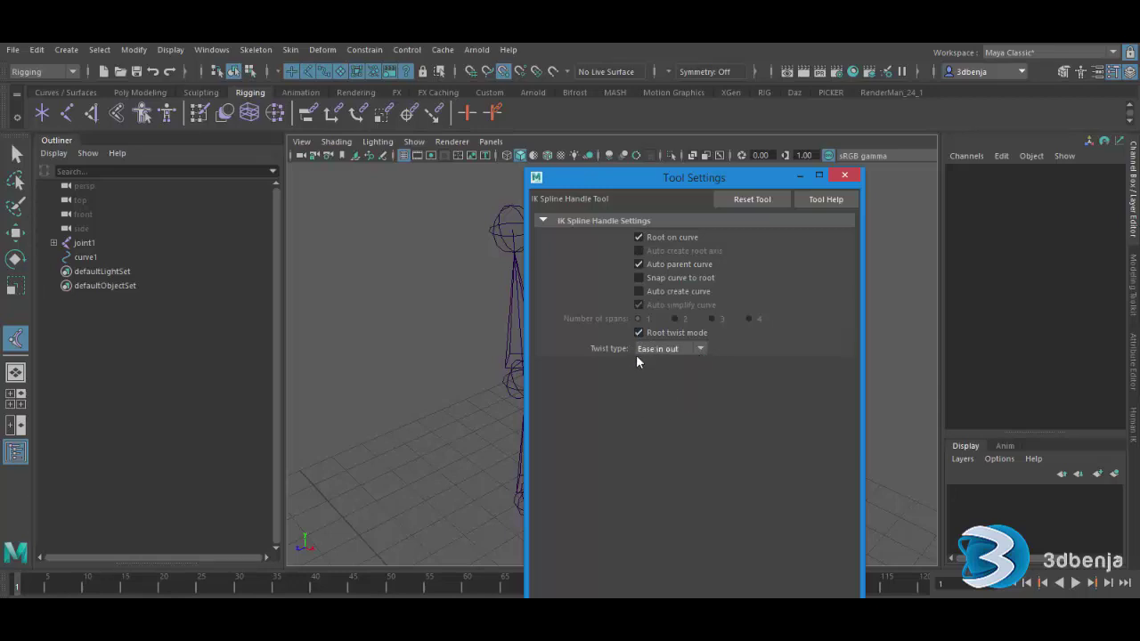
pyautogui.click(639, 291)
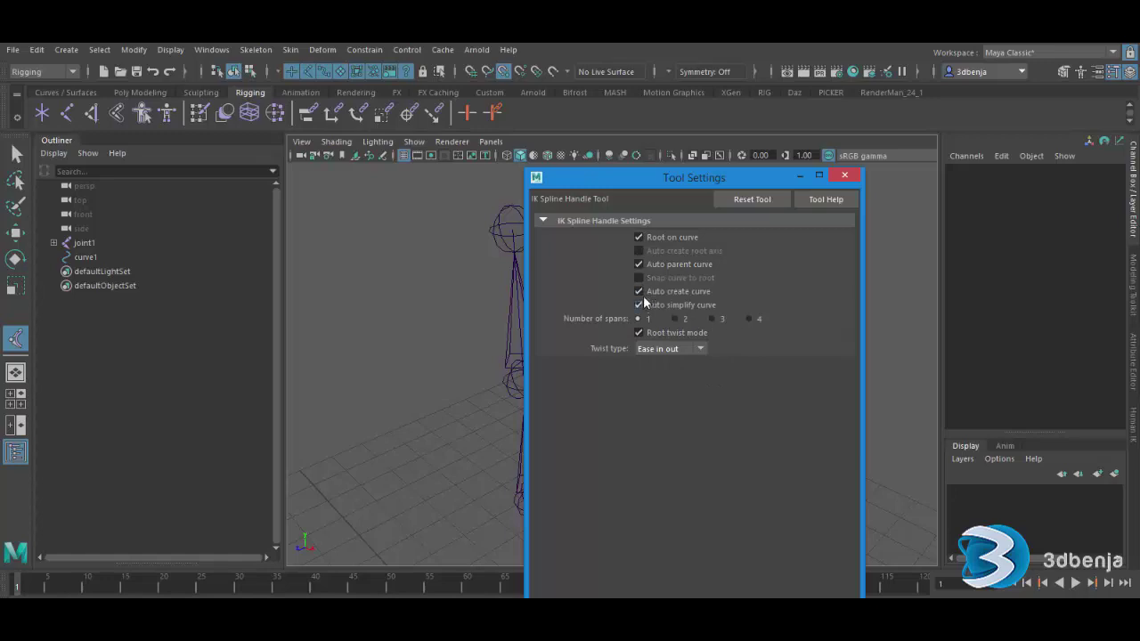
pyautogui.click(638, 291)
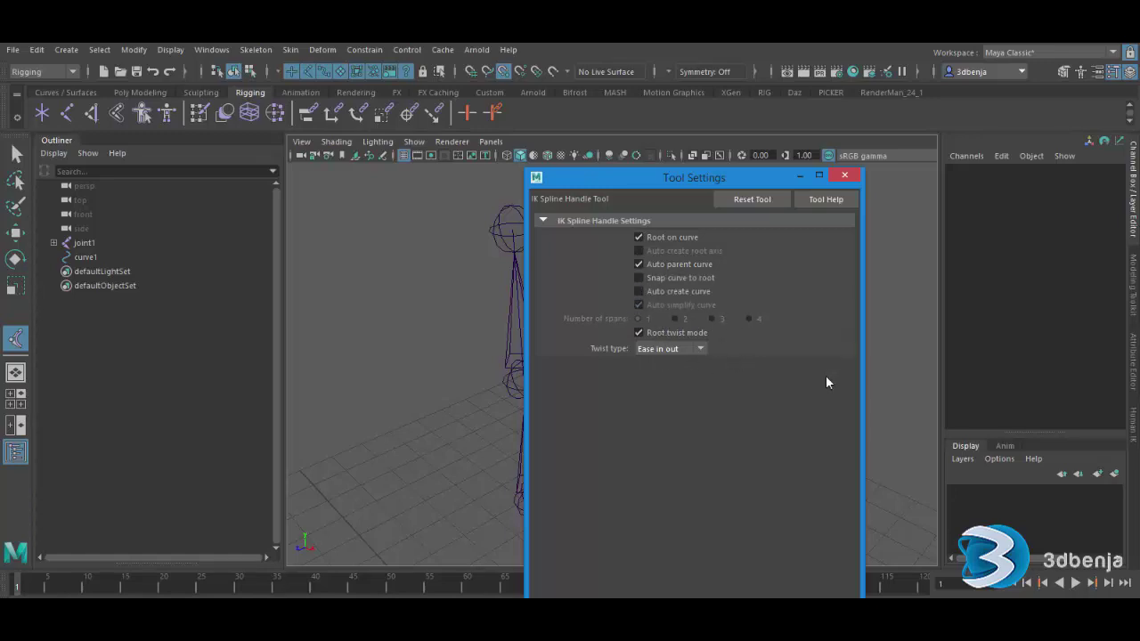
pyautogui.click(843, 176)
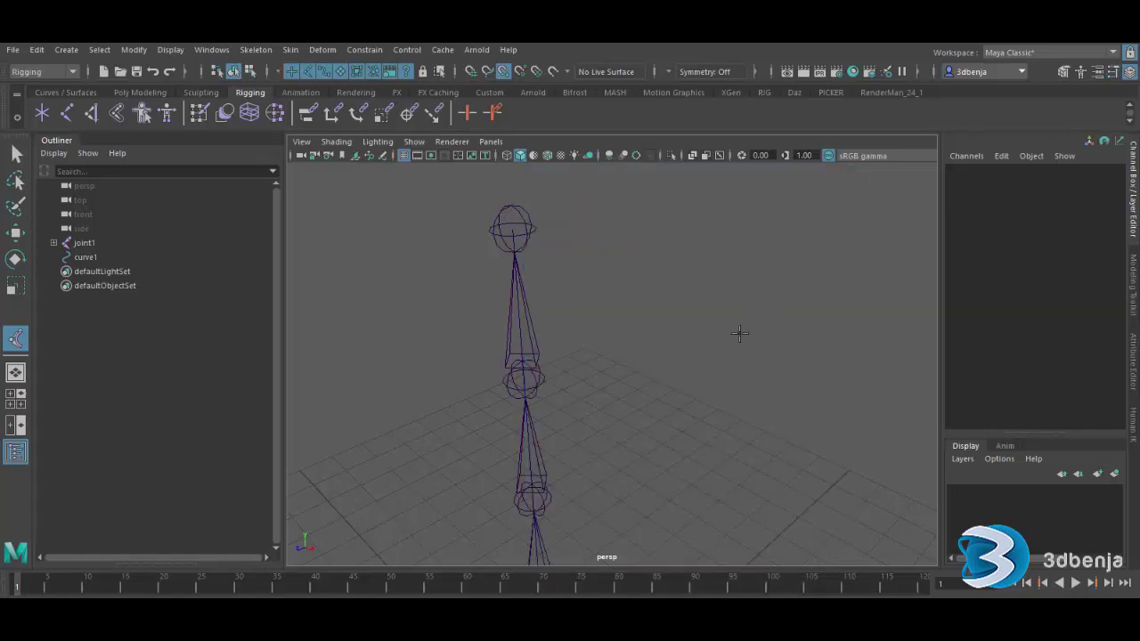
# Create an IK spline handle from the root joint to the top joint, using the linear curve through the chain
pyautogui.scroll(-5, 689, 333)
pyautogui.scroll(2, 682, 396)
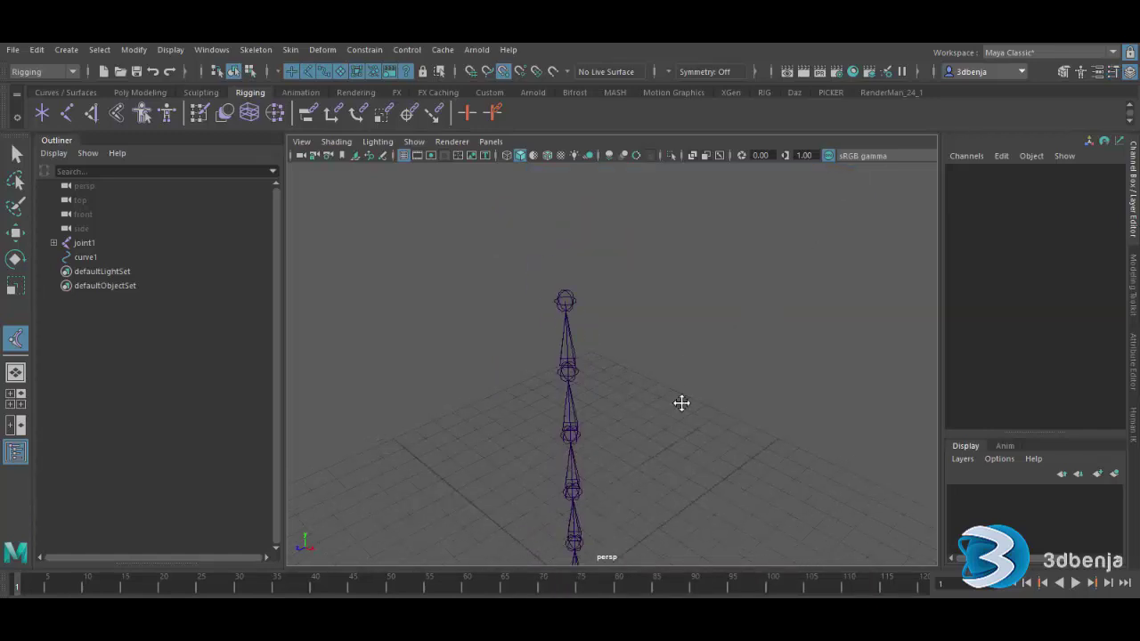
pyautogui.keyDown('alt'); pyautogui.moveTo(682, 402); pyautogui.dragTo(545, 388); pyautogui.keyUp('alt')
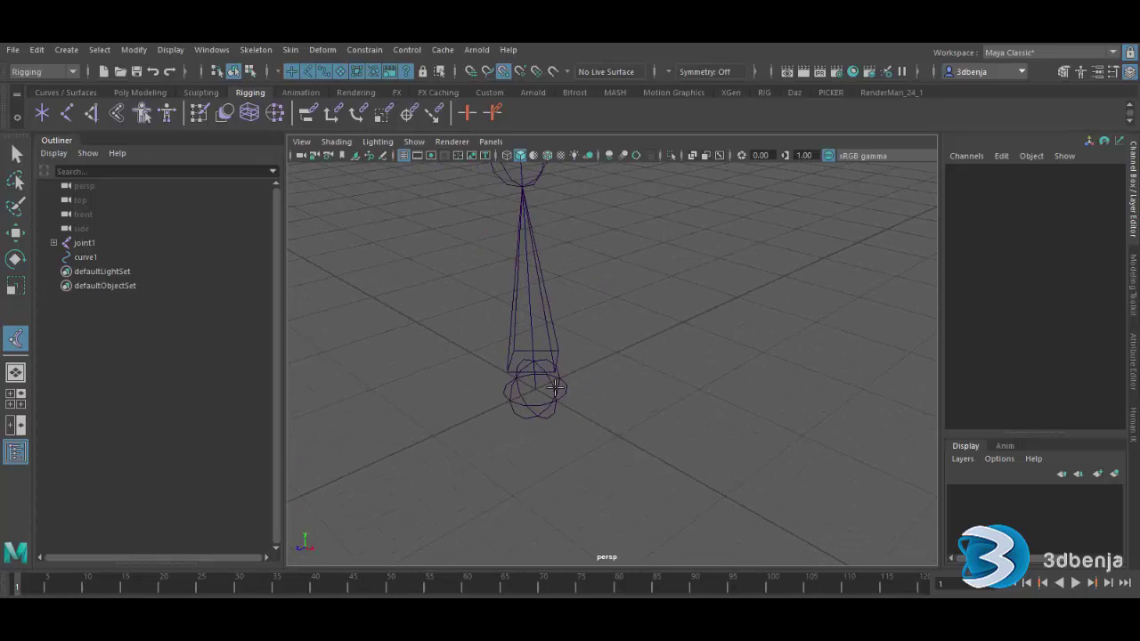
pyautogui.click(556, 397)
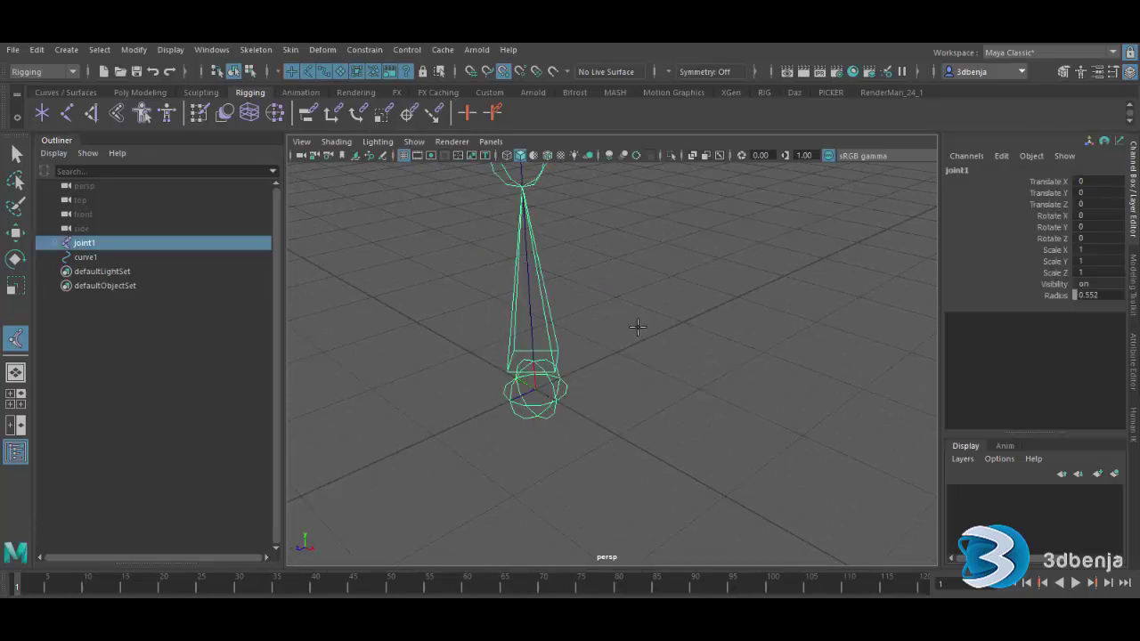
pyautogui.keyDown('alt'); pyautogui.moveTo(632, 279); pyautogui.dragTo(676, 407, button='right'); pyautogui.keyUp('alt')
pyautogui.scroll(10, 614, 402)
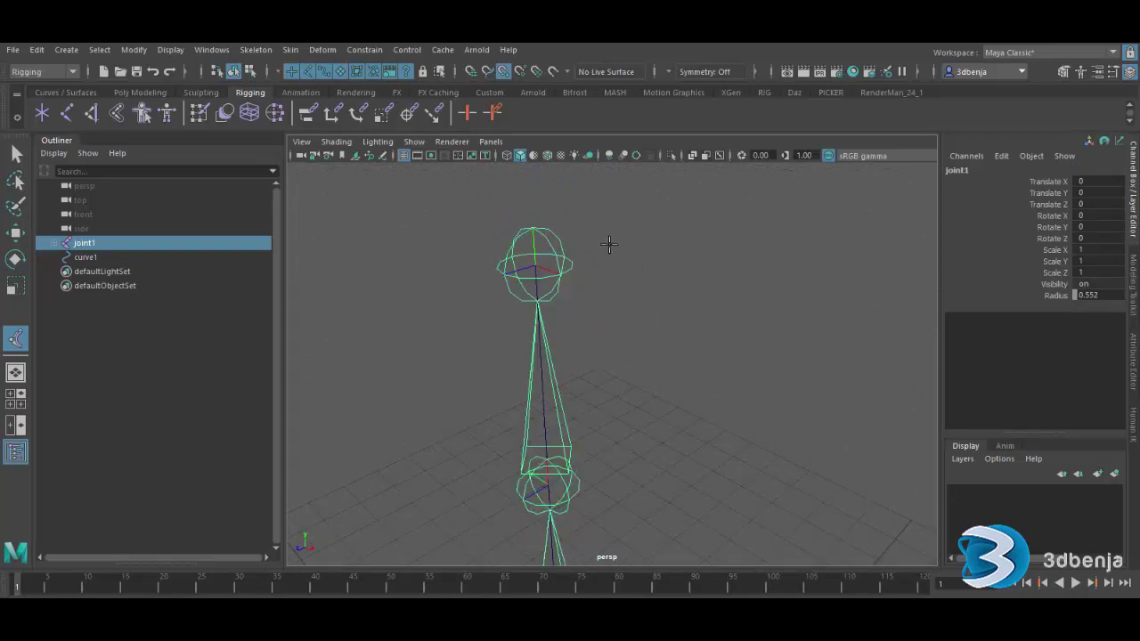
pyautogui.click(553, 248)
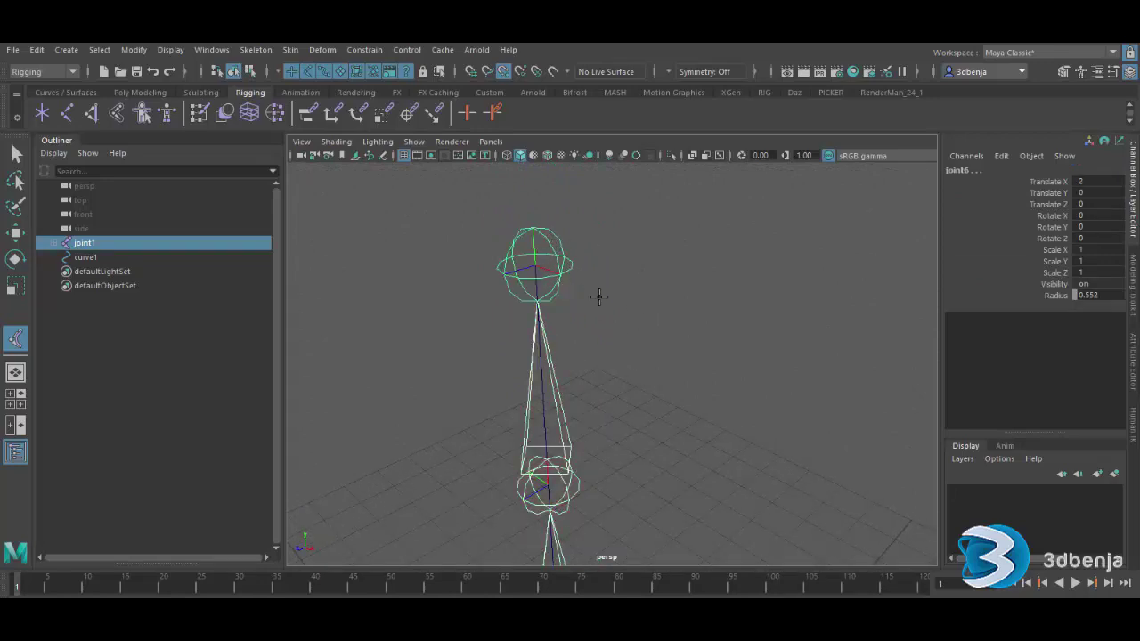
pyautogui.scroll(5, 502, 298)
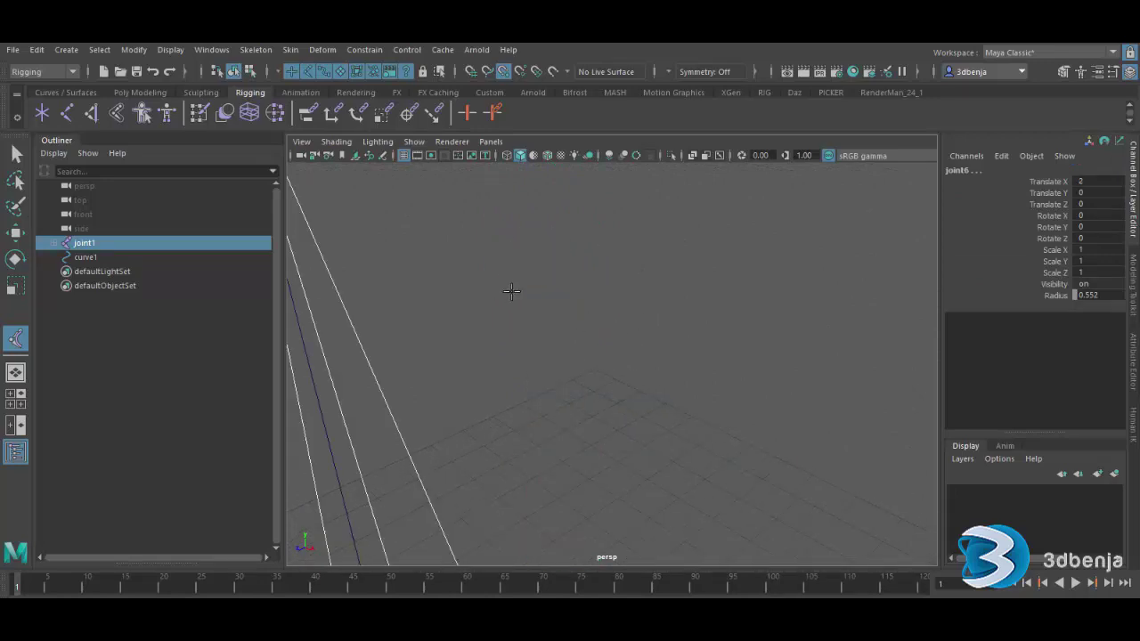
pyautogui.keyDown('alt'); pyautogui.moveTo(514, 298); pyautogui.dragTo(579, 357, button='middle'); pyautogui.keyUp('alt')
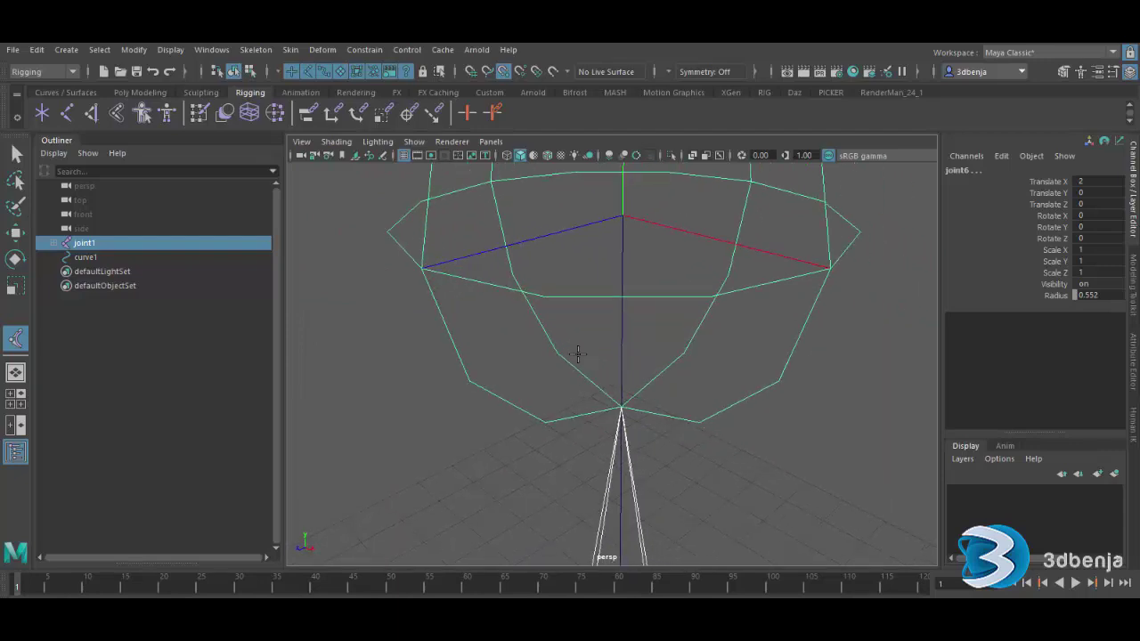
pyautogui.click(621, 338)
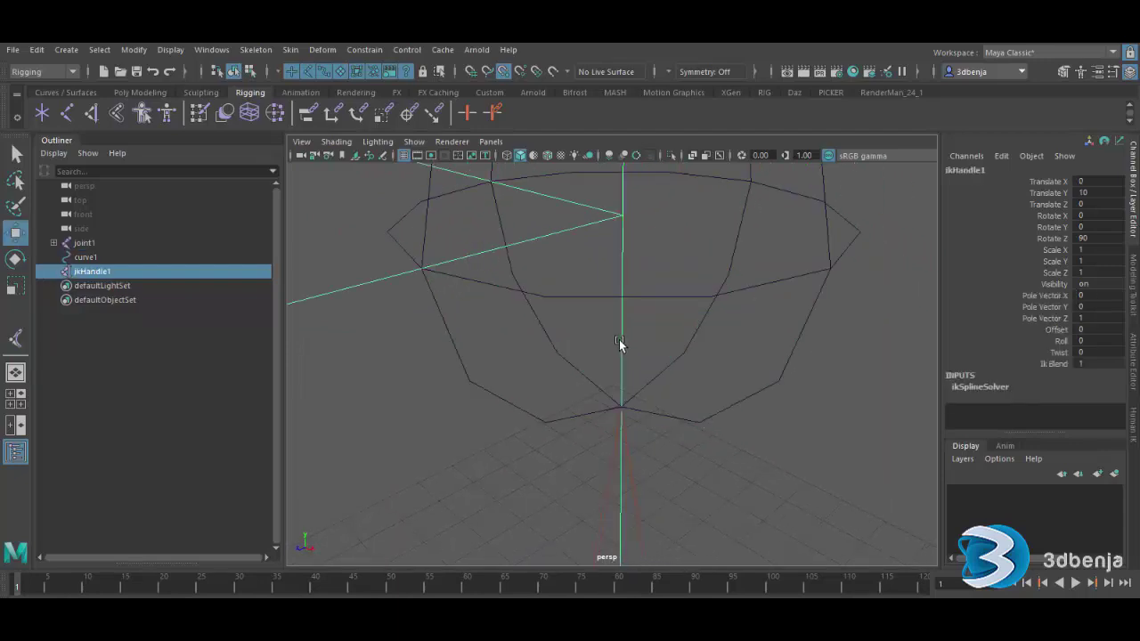
# Select the linear curve and switch it to control vertex mode
pyautogui.scroll(-5, 618, 339)
pyautogui.keyDown('alt'); pyautogui.moveTo(654, 410); pyautogui.dragTo(578, 233); pyautogui.keyUp('alt')
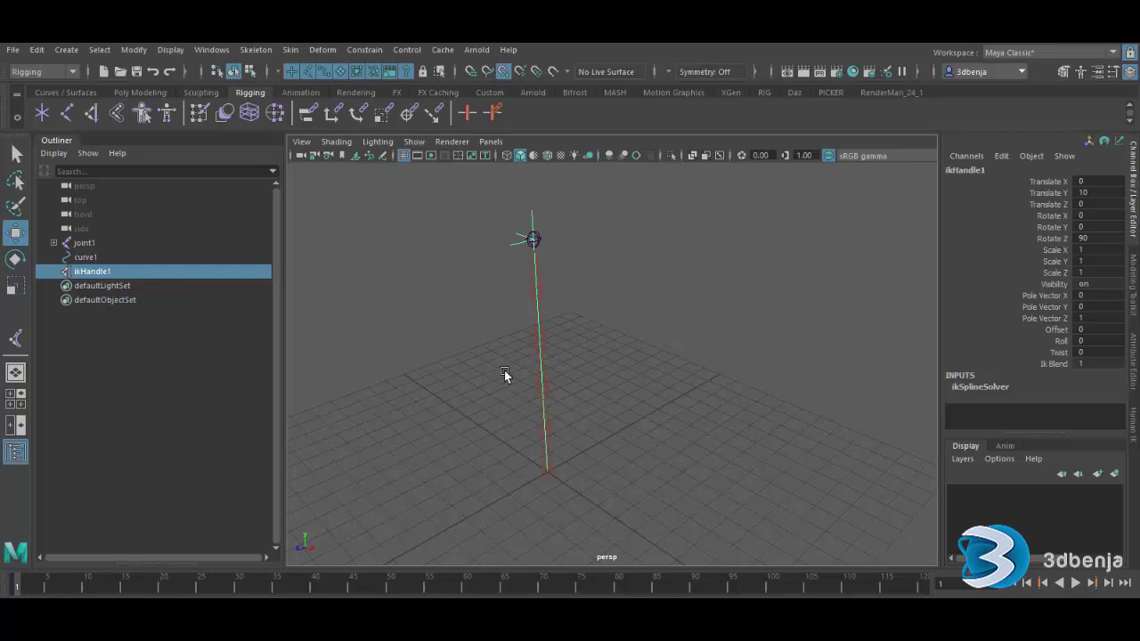
pyautogui.click(86, 258)
pyautogui.press('f')
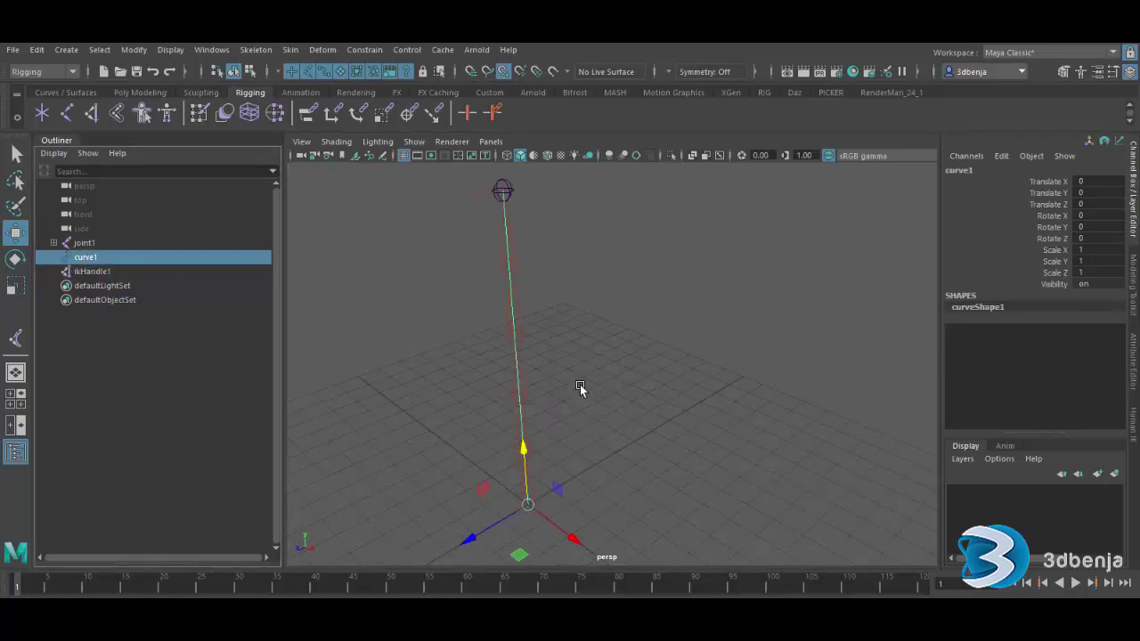
pyautogui.moveTo(562, 361)
pyautogui.keyDown('alt'); pyautogui.mouseDown()
pyautogui.moveTo(583, 404)
pyautogui.moveTo(557, 380)
pyautogui.mouseUp(); pyautogui.keyUp('alt')
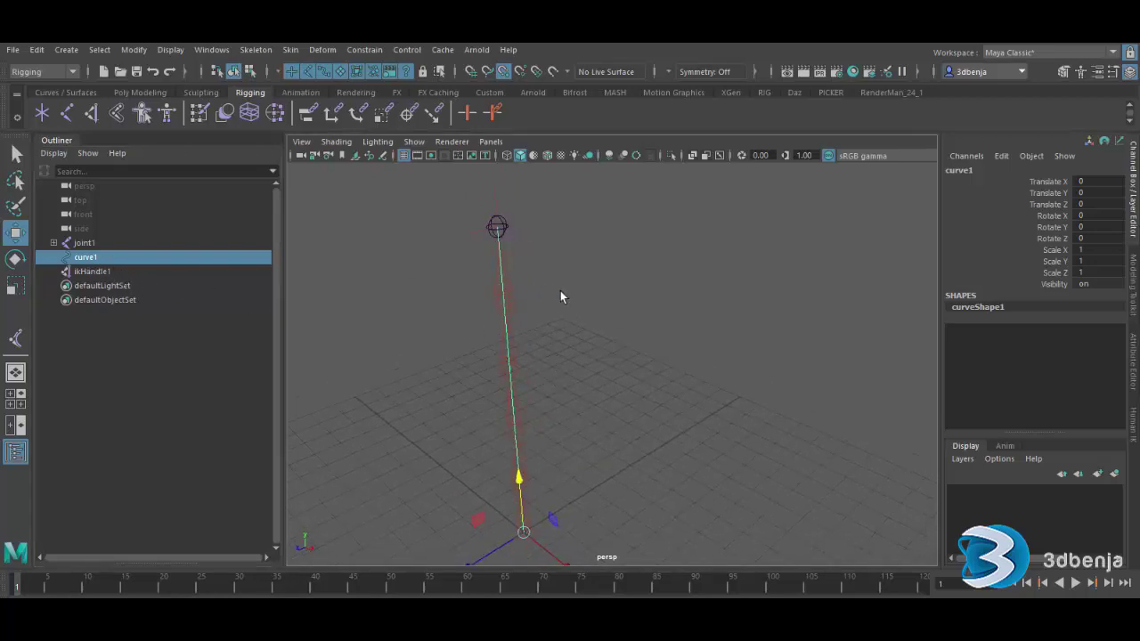
pyautogui.moveTo(520, 292); pyautogui.dragTo(460, 296, button='right')
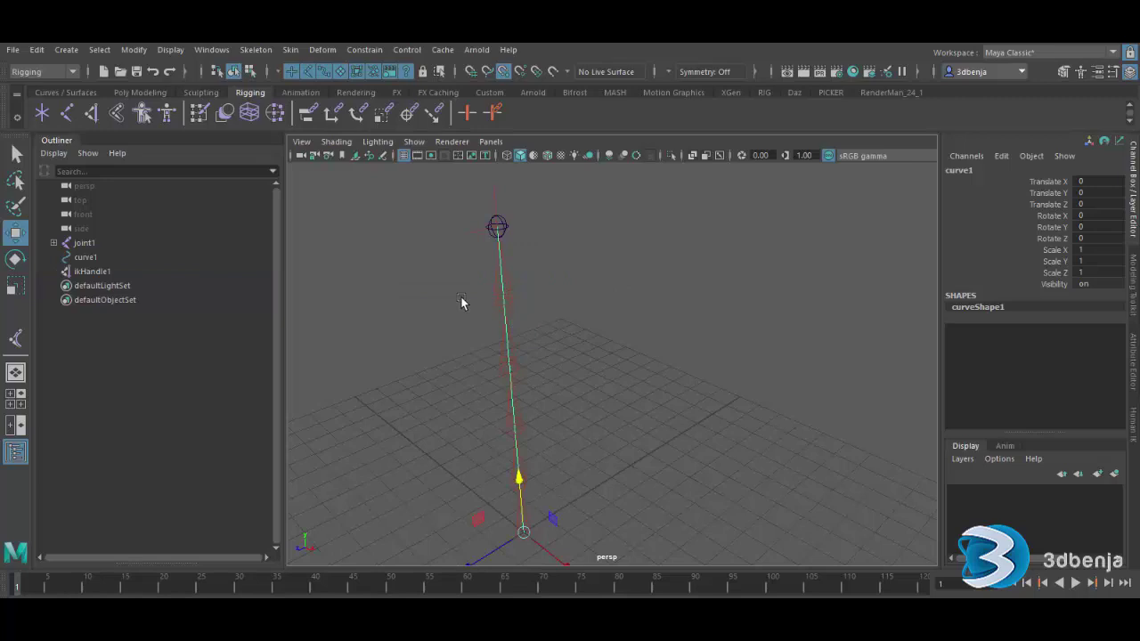
pyautogui.moveTo(487, 355); pyautogui.dragTo(548, 405)
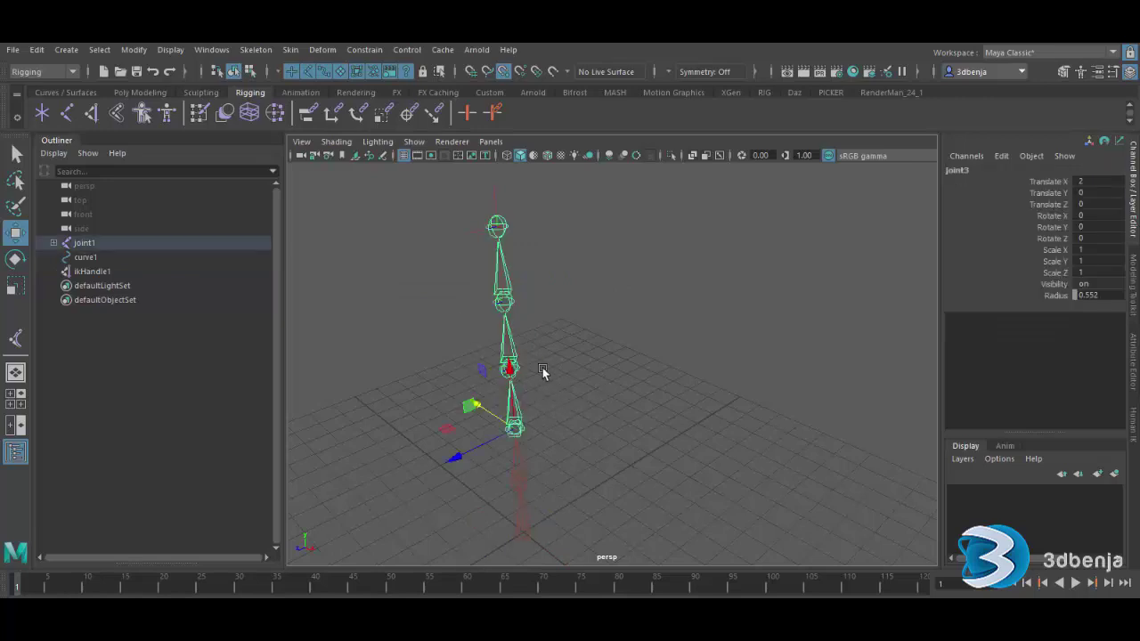
pyautogui.click(500, 367)
pyautogui.click(75, 256)
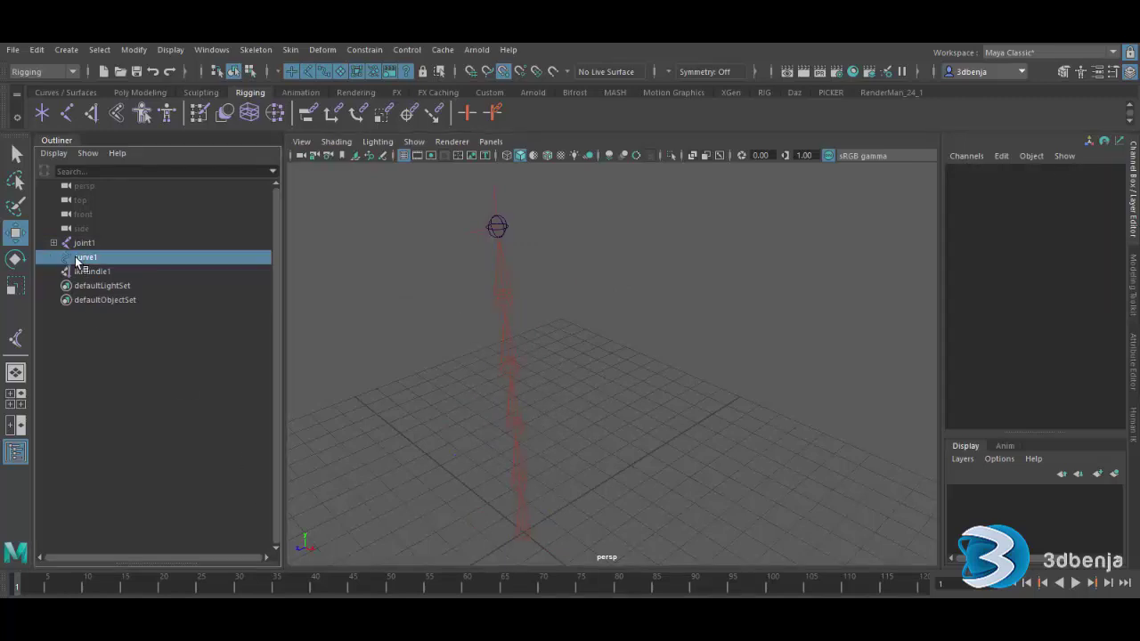
pyautogui.moveTo(549, 324); pyautogui.dragTo(510, 305, button='right')
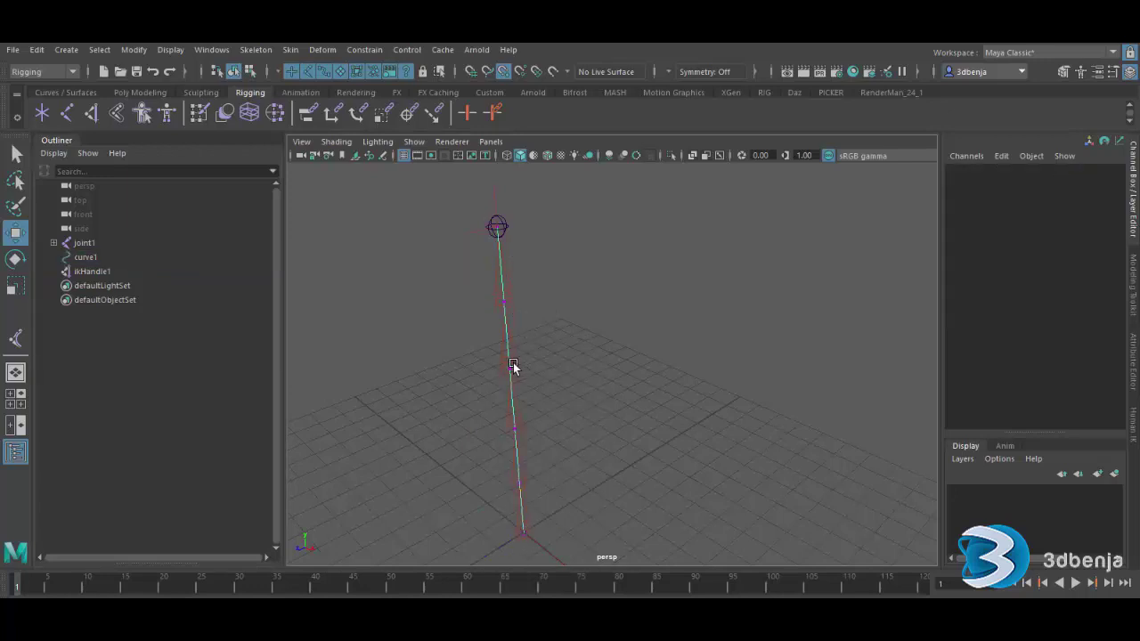
# Turn off point snapping and test the spline IK by moving the curve's middle control vertex slightly
pyautogui.click(511, 367)
pyautogui.click(467, 393)
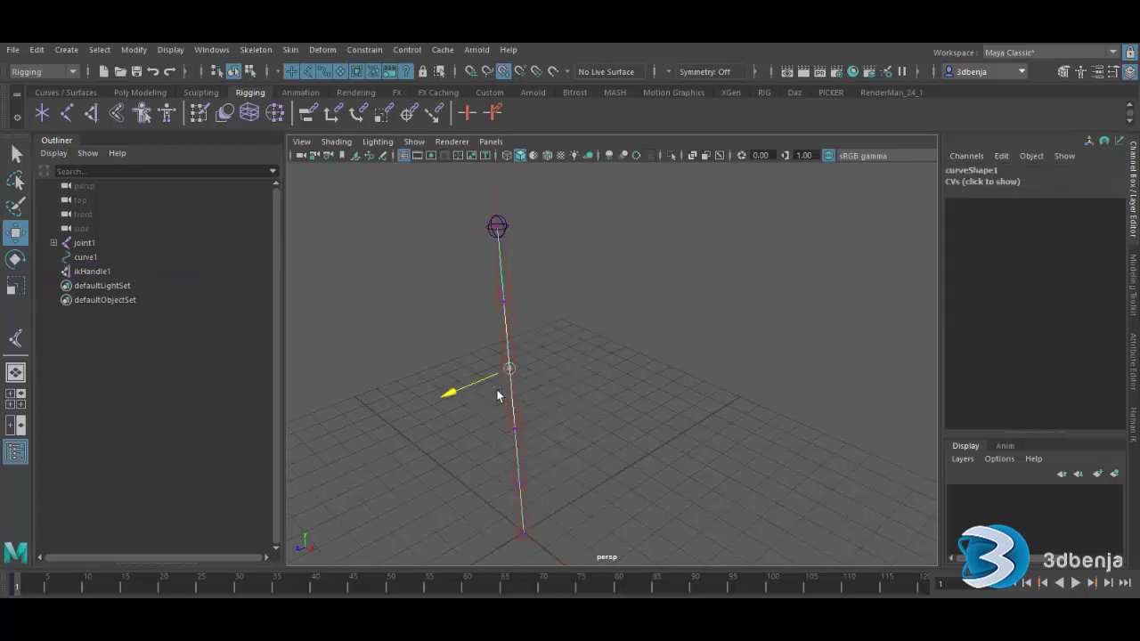
pyautogui.click(497, 75)
pyautogui.moveTo(451, 398)
pyautogui.mouseDown()
pyautogui.moveTo(493, 390)
pyautogui.moveTo(394, 409)
pyautogui.moveTo(511, 386)
pyautogui.moveTo(378, 435)
pyautogui.moveTo(525, 378)
pyautogui.moveTo(448, 406)
pyautogui.moveTo(454, 389)
pyautogui.mouseUp()
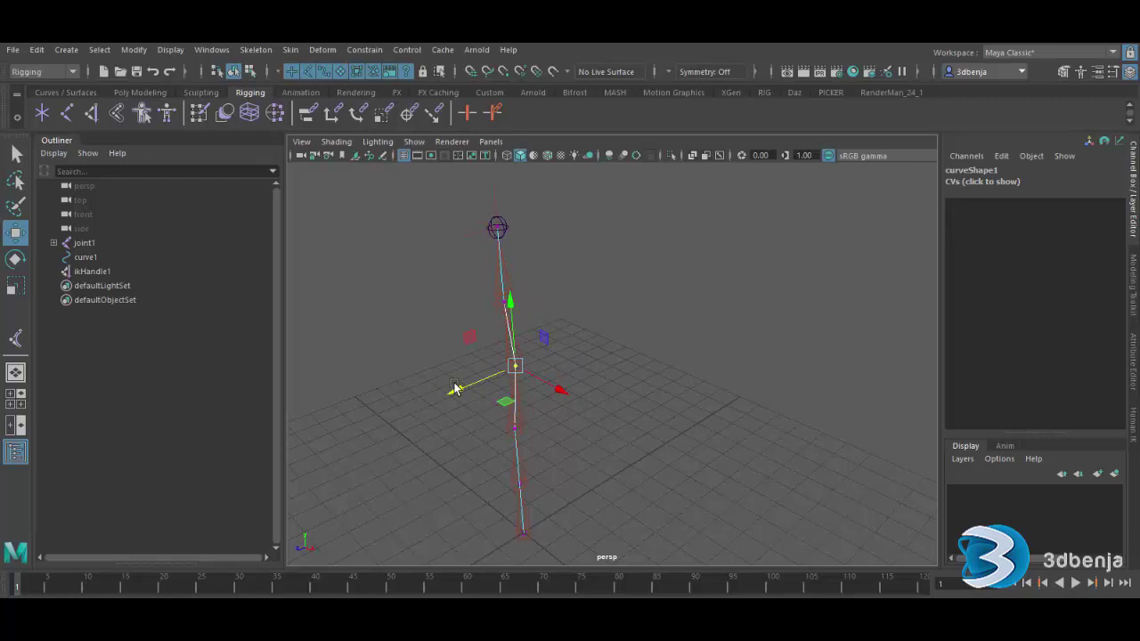
pyautogui.click(529, 333)
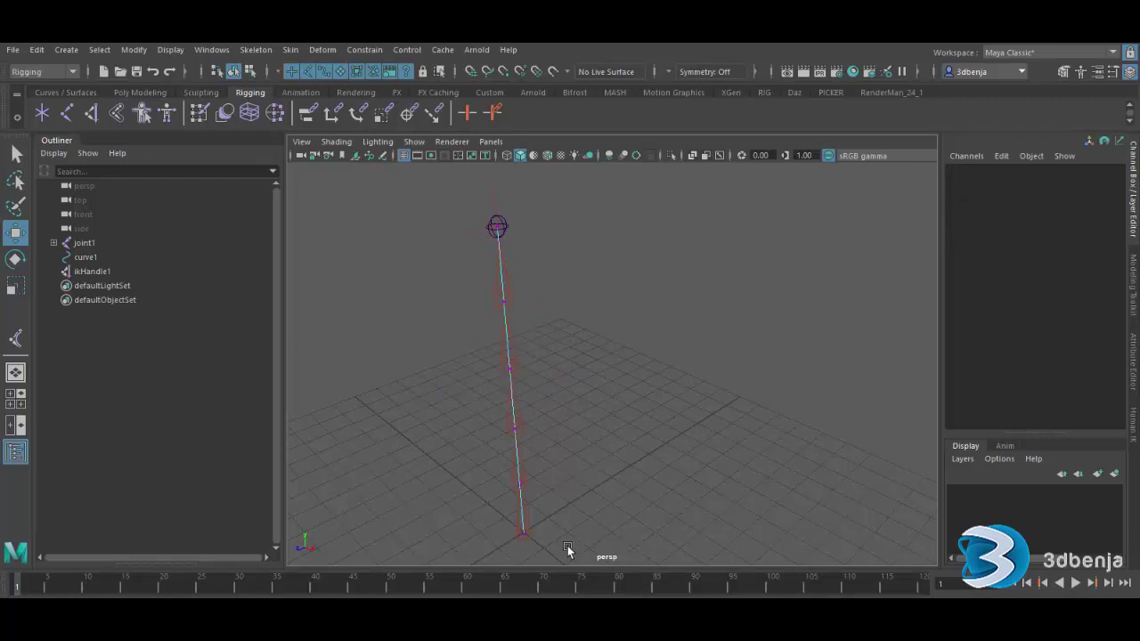
# Create a NURBS circle around the root joint and set its Translate X and Translate Z to 0
pyautogui.click(78, 90)
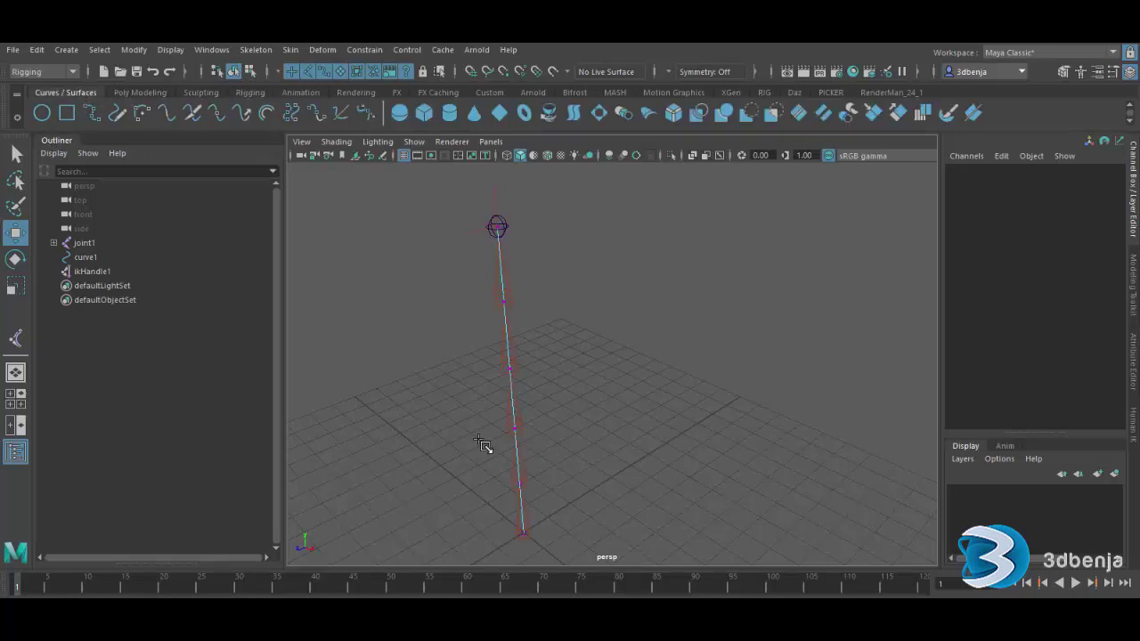
pyautogui.press('g')
pyautogui.moveTo(534, 534); pyautogui.dragTo(570, 506)
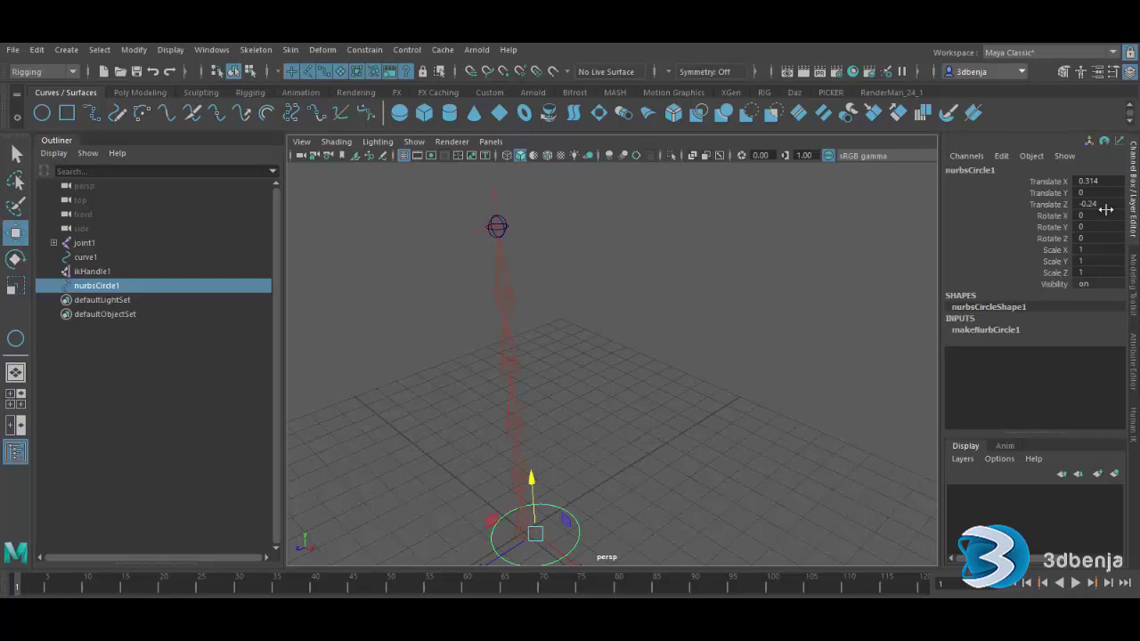
pyautogui.doubleClick(1088, 181)
pyautogui.write('0')
pyautogui.press('Return')
pyautogui.click(632, 434)
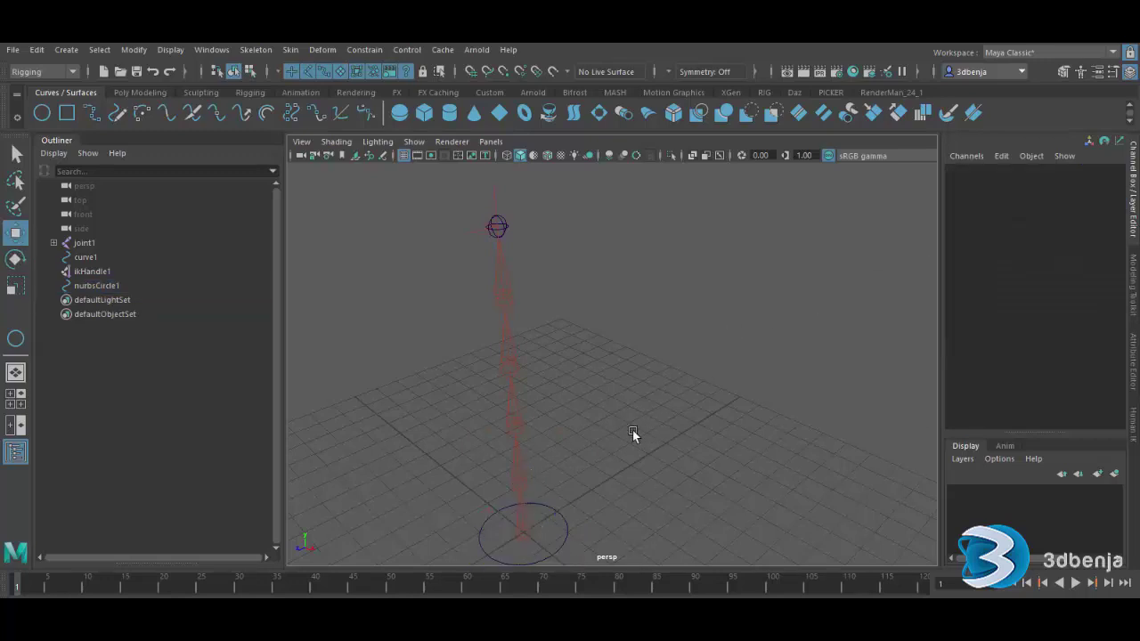
# Scale the circle at the root joint uniformly to about 1.27
pyautogui.click(561, 522)
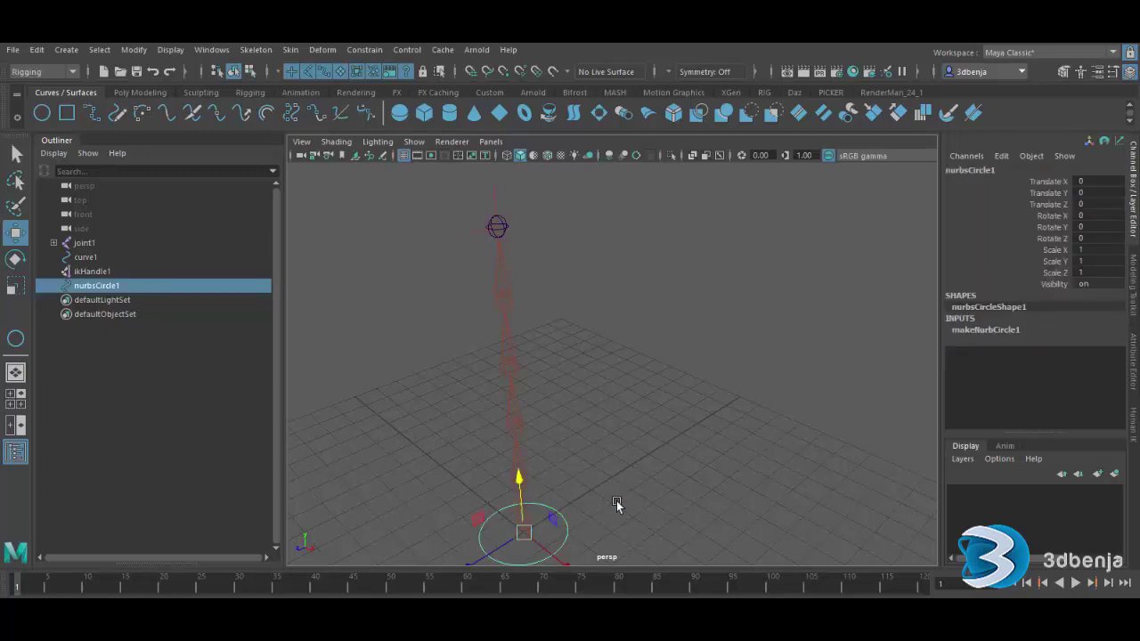
pyautogui.press('e')
pyautogui.press('r')
pyautogui.moveTo(523, 534); pyautogui.dragTo(537, 531)
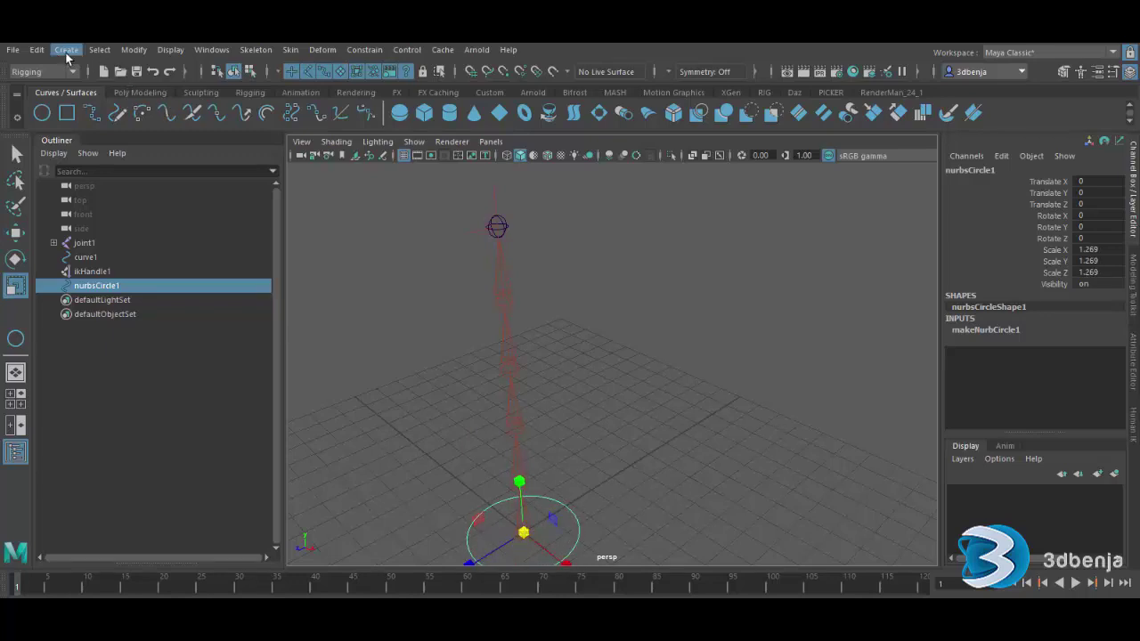
# Delete the circle's construction history and freeze its transformations
pyautogui.click(36, 50)
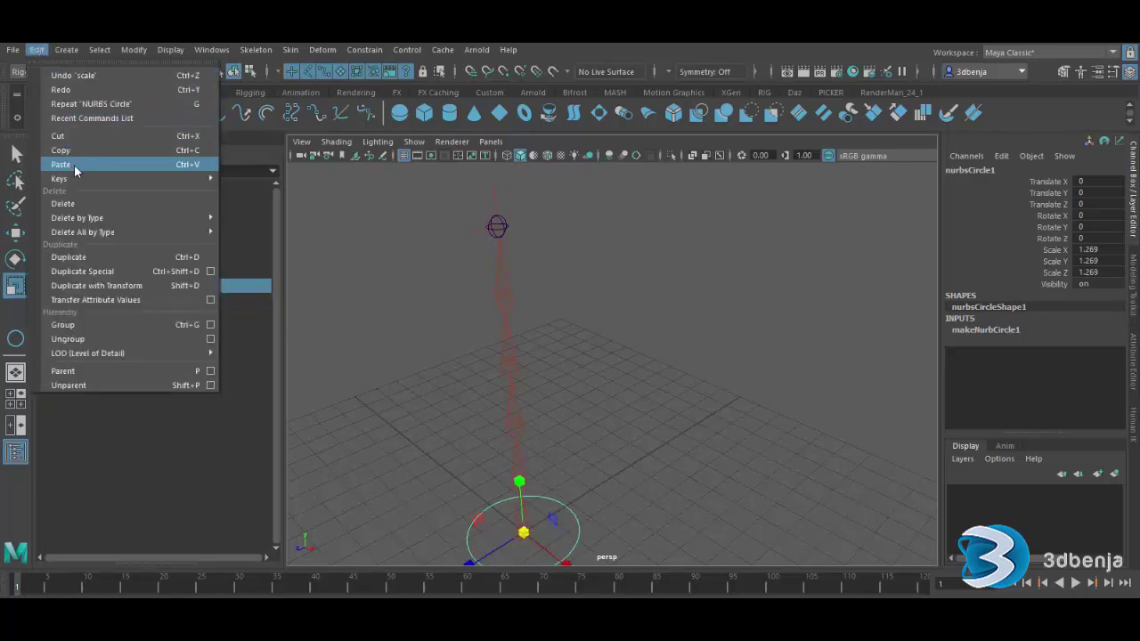
pyautogui.moveTo(98, 222)
pyautogui.click(276, 219)
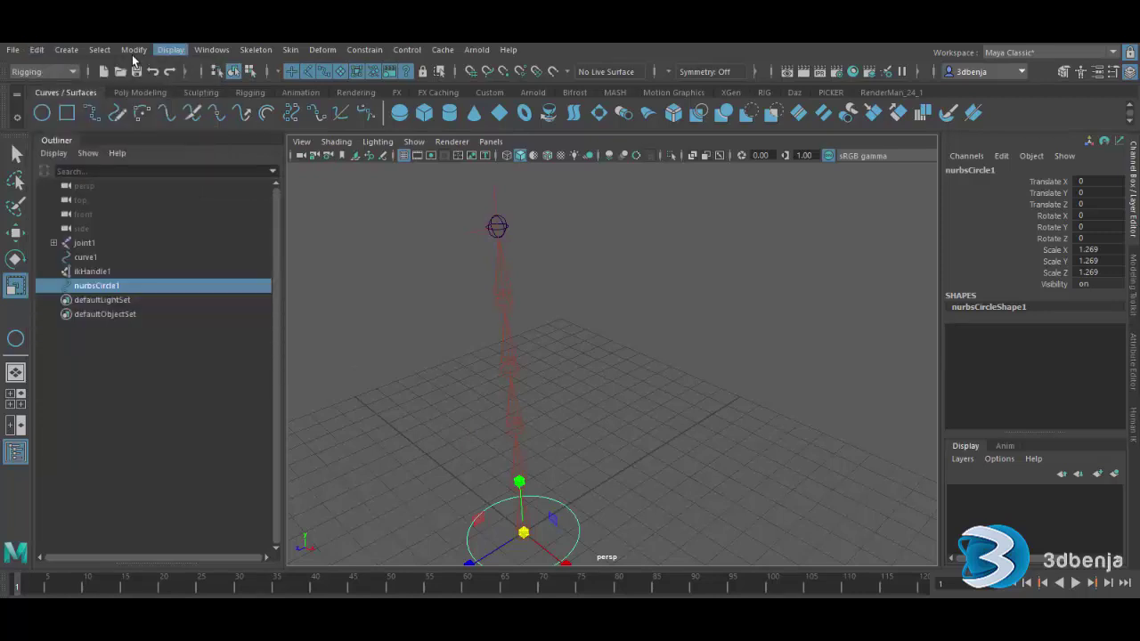
pyautogui.click(133, 50)
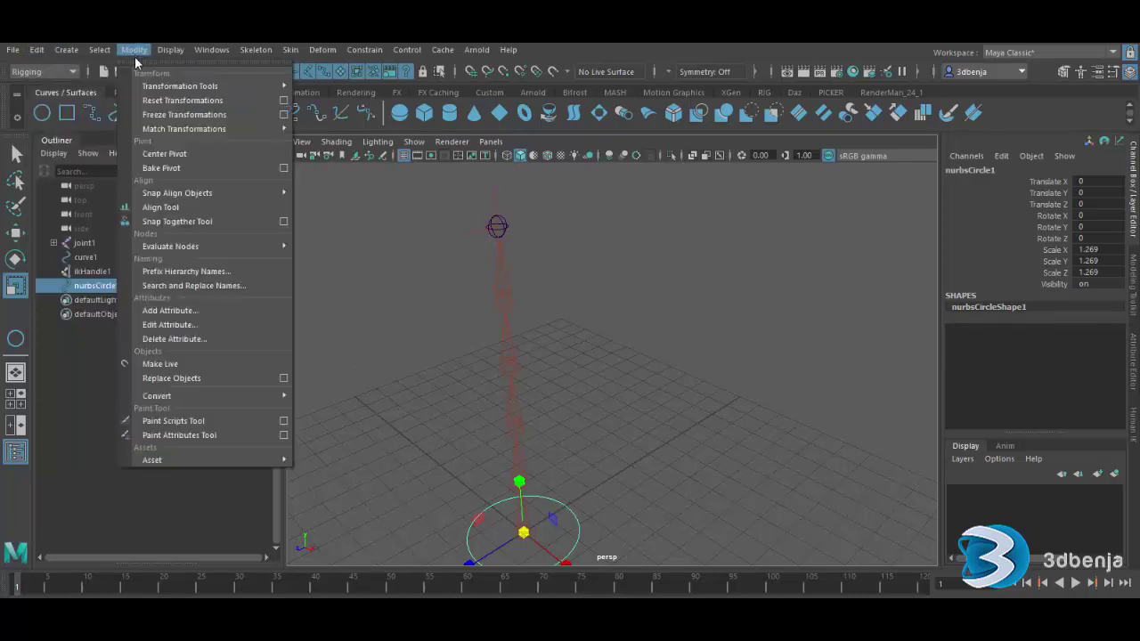
pyautogui.click(184, 116)
pyautogui.click(598, 458)
pyautogui.click(577, 514)
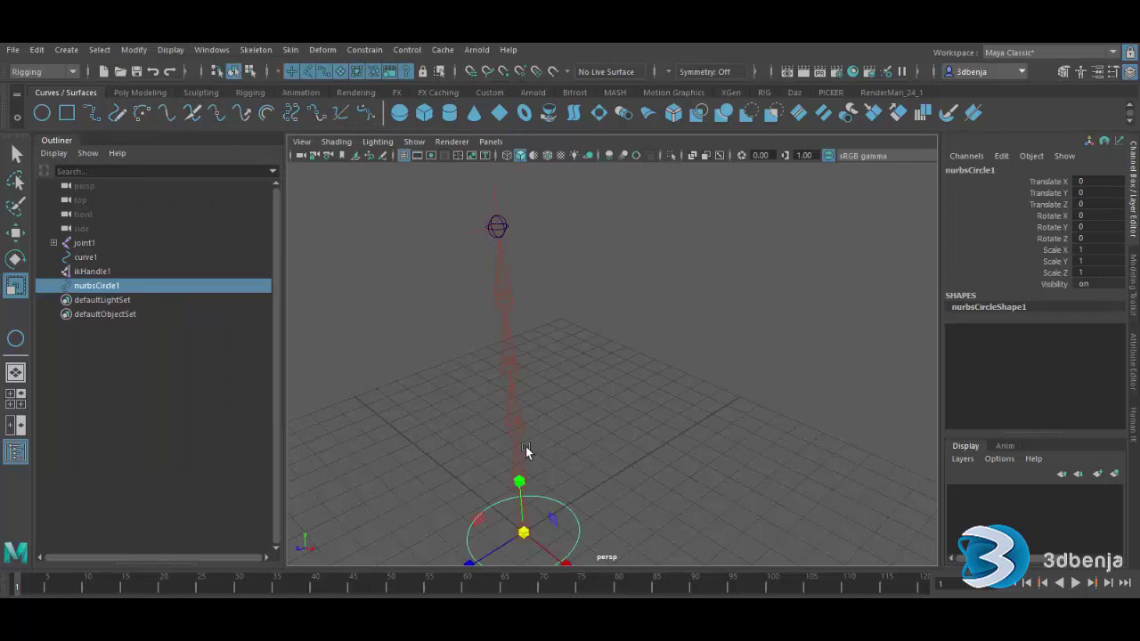
# In the side view, duplicate the base circle and move the copy up to a Translate Y of about 2
pyautogui.press('space')
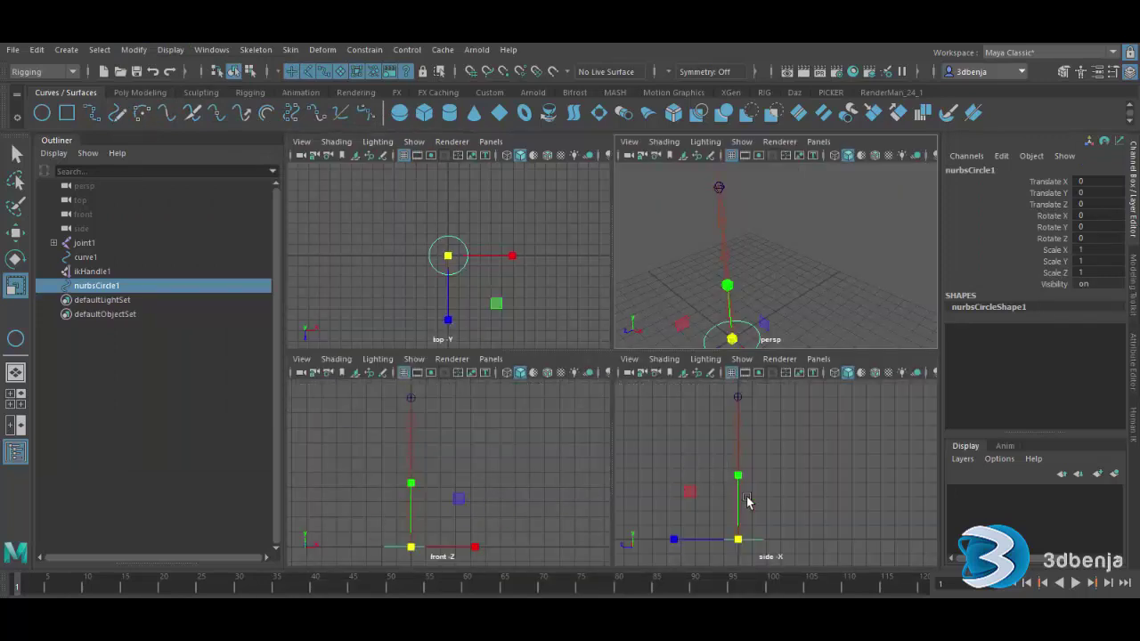
pyautogui.press('space')
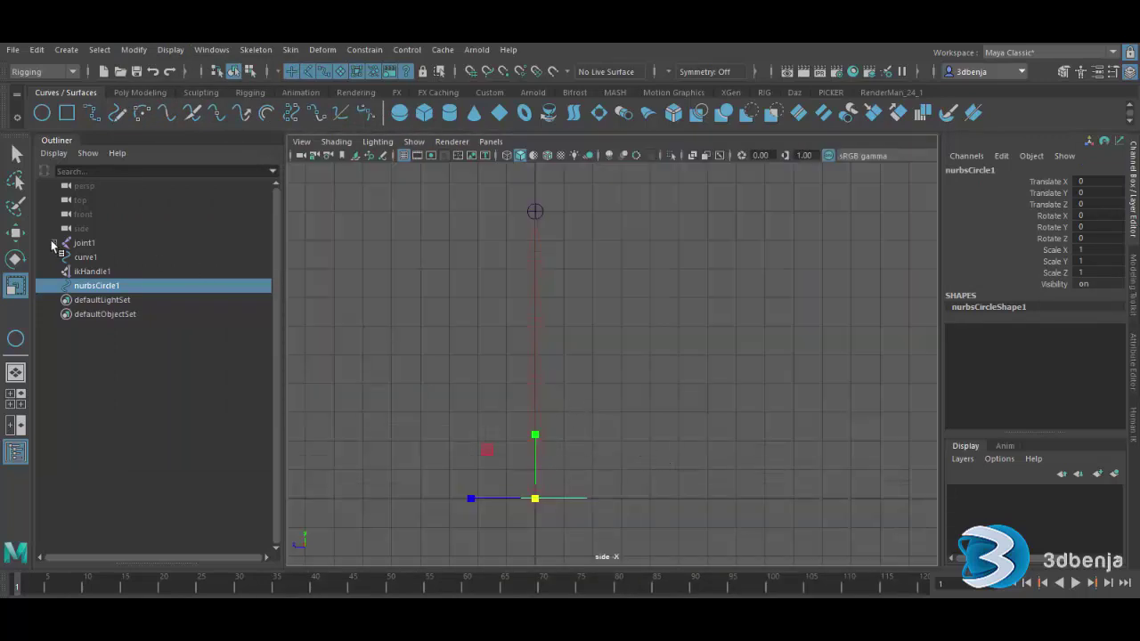
pyautogui.press('w')
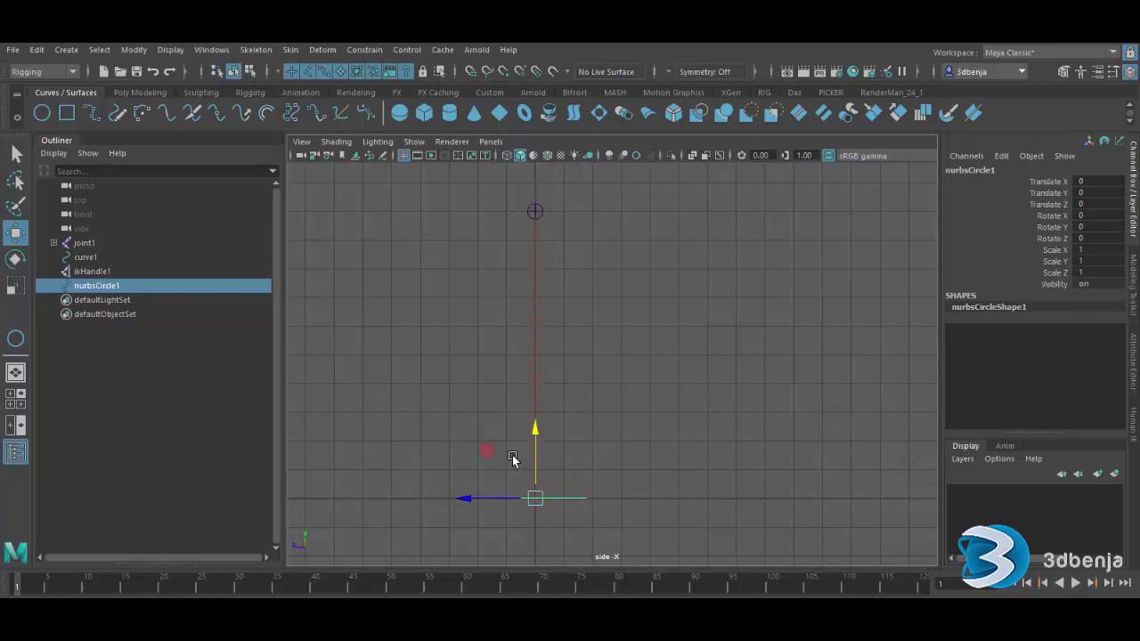
pyautogui.moveTo(535, 438)
pyautogui.keyDown('shift'); pyautogui.mouseDown()
pyautogui.moveTo(533, 374)
pyautogui.moveTo(536, 401)
pyautogui.mouseUp(); pyautogui.keyUp('shift')
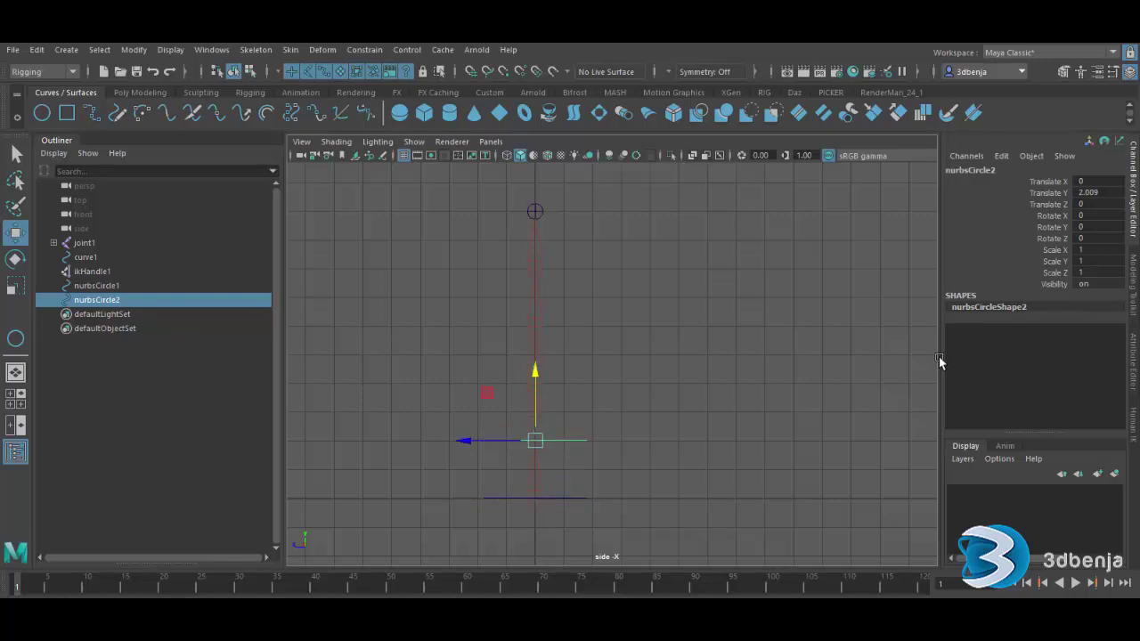
# Rotate the duplicated circle upright by setting its Rotate Z to 90
pyautogui.click(15, 259)
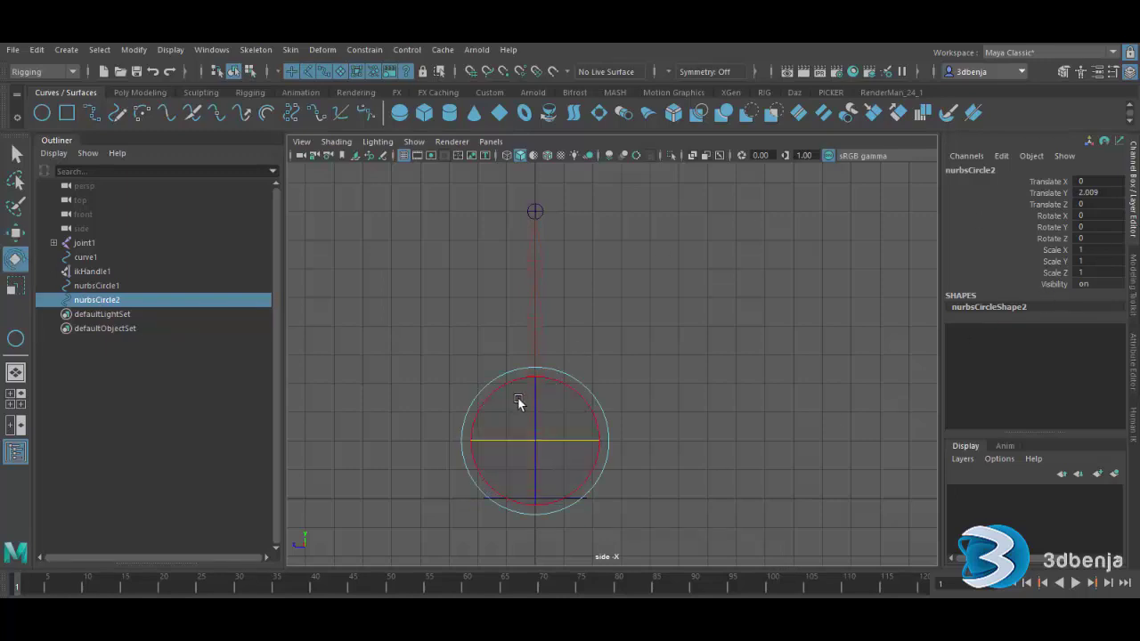
pyautogui.moveTo(530, 406); pyautogui.dragTo(536, 439)
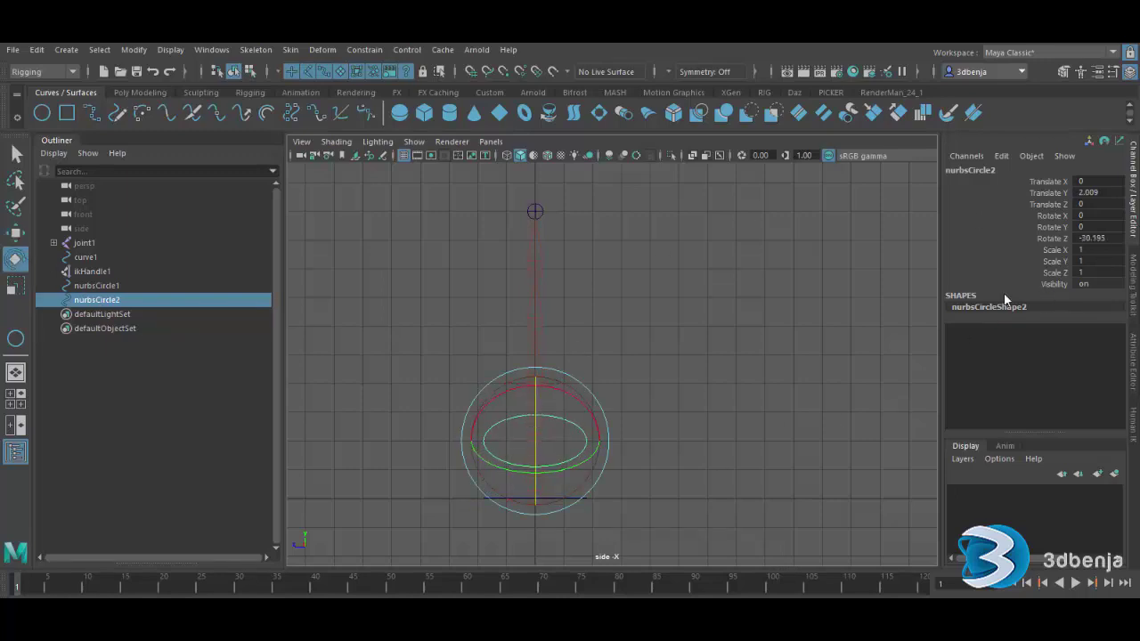
pyautogui.doubleClick(1099, 237)
pyautogui.write('90')
pyautogui.press('Return')
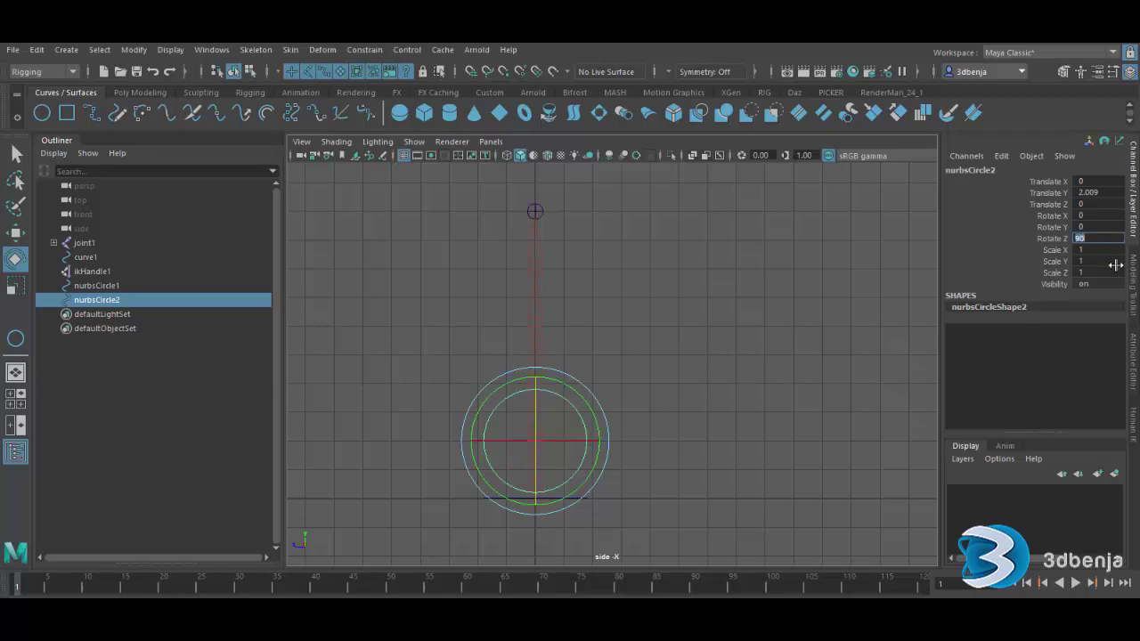
pyautogui.click(15, 232)
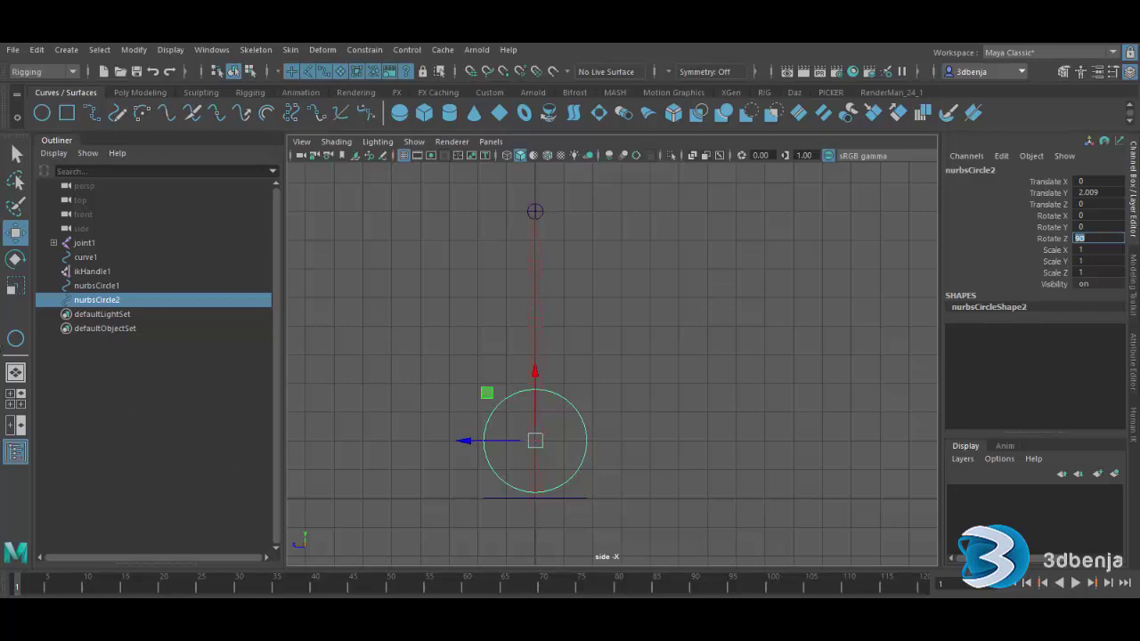
# Scale the upright circle uniformly to about 0.445 and hide the viewport grid
pyautogui.press('r')
pyautogui.moveTo(534, 440); pyautogui.dragTo(487, 478)
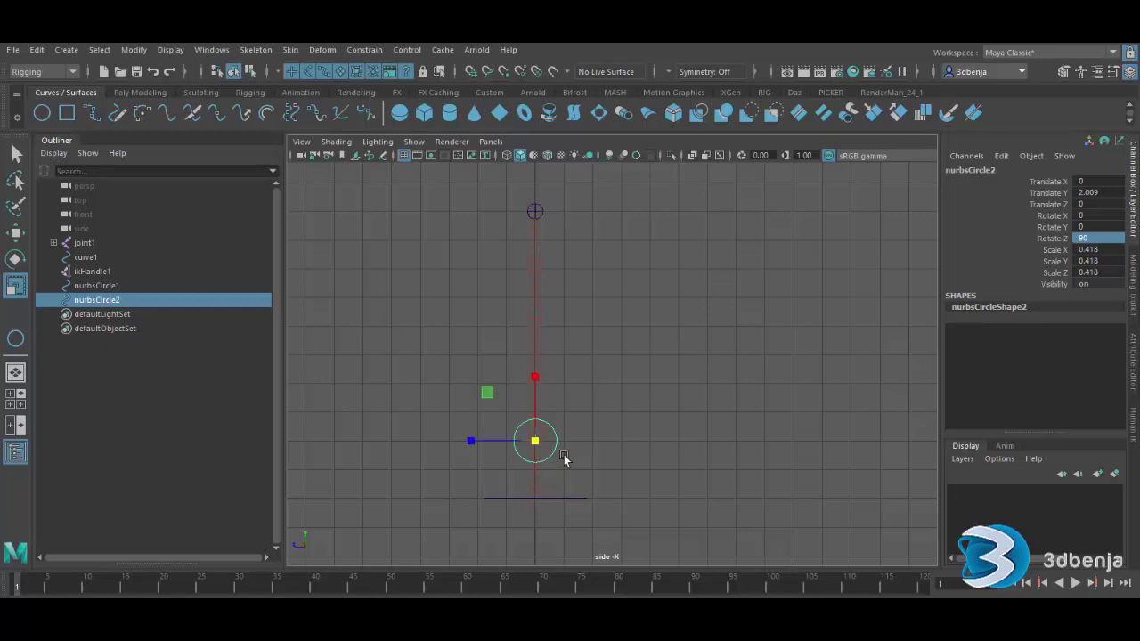
pyautogui.click(404, 156)
pyautogui.scroll(3, 601, 419)
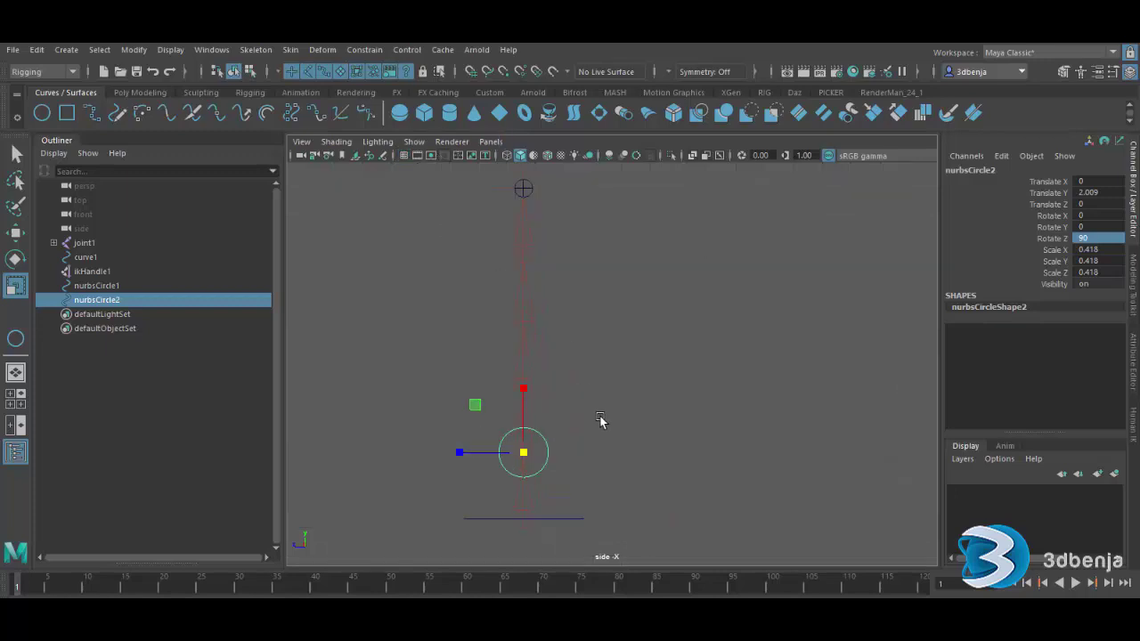
pyautogui.moveTo(509, 466); pyautogui.dragTo(509, 470)
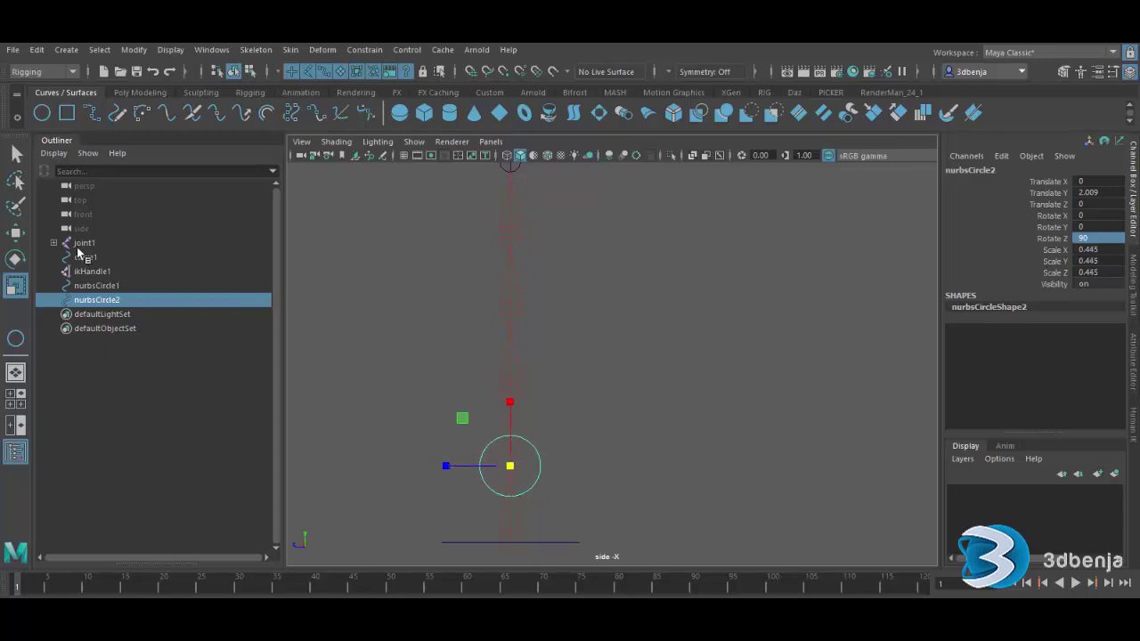
# Assign the joint chain to a new display layer and set the layer's colour to yellow
pyautogui.click(84, 242)
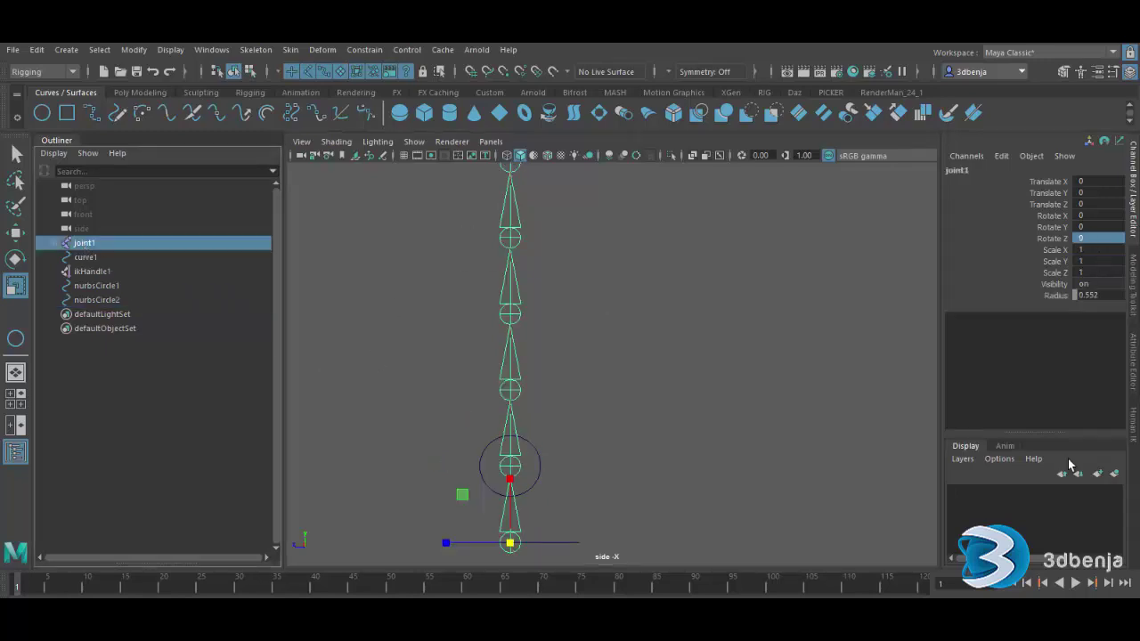
pyautogui.click(1114, 474)
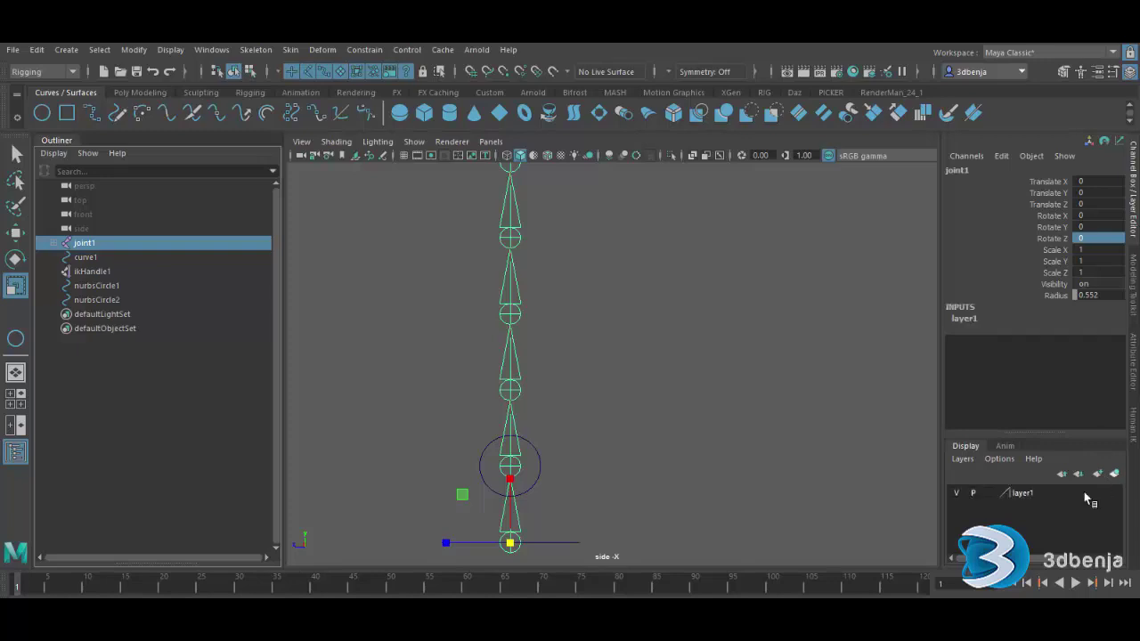
pyautogui.doubleClick(1005, 495)
pyautogui.click(460, 375)
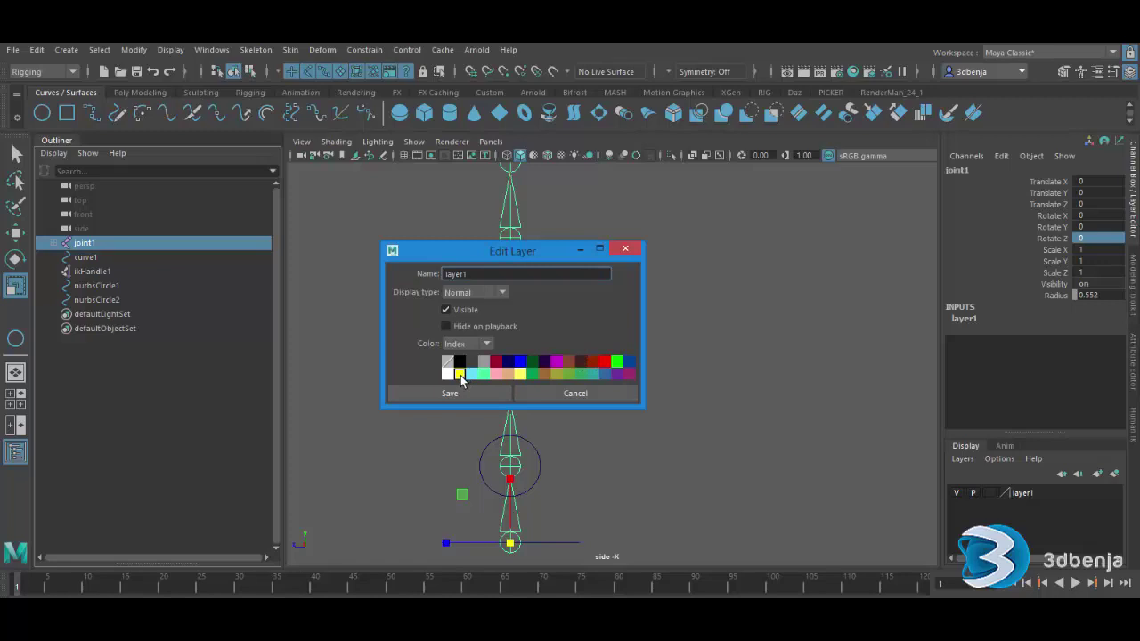
pyautogui.click(465, 396)
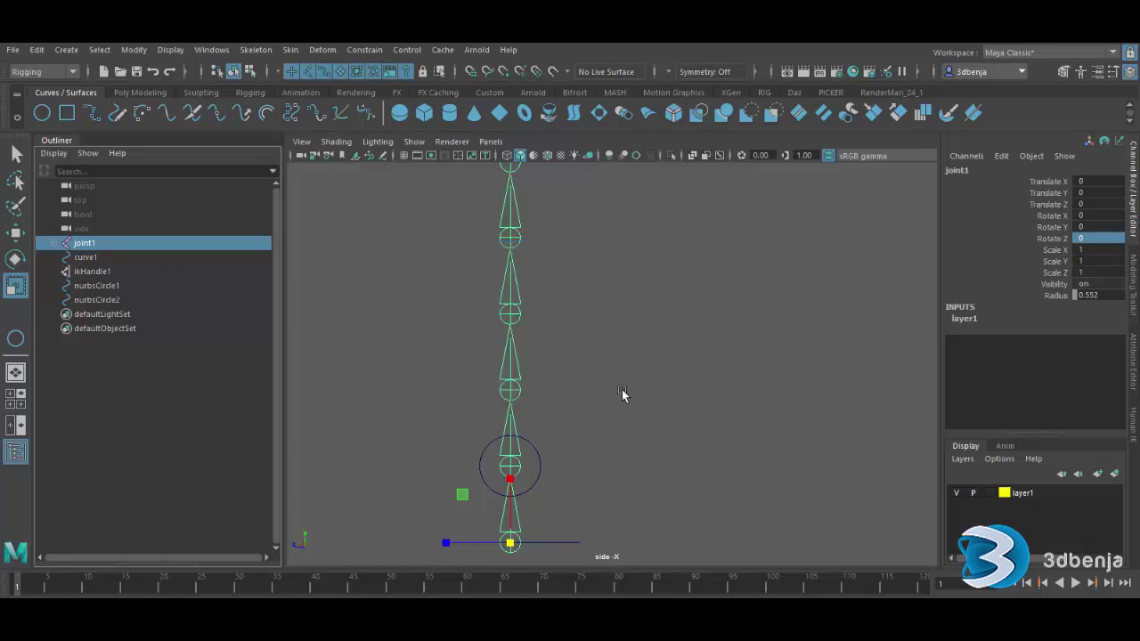
pyautogui.click(621, 389)
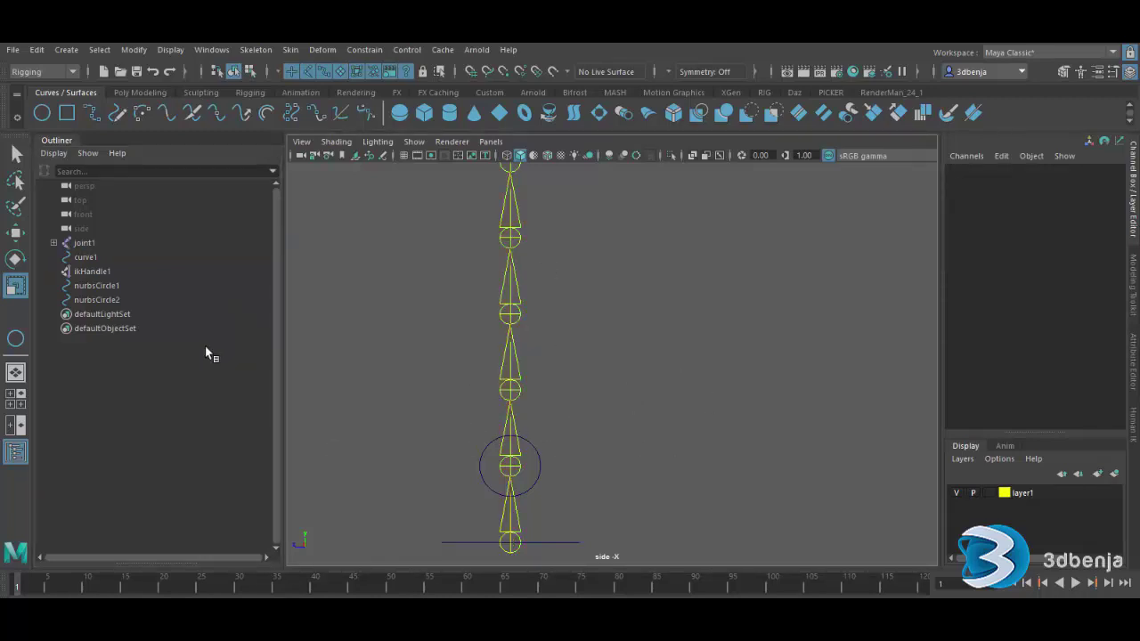
# Snap the small upright circle exactly onto the second joint from the base, at Translate Y 2
pyautogui.press('w')
pyautogui.click(541, 481)
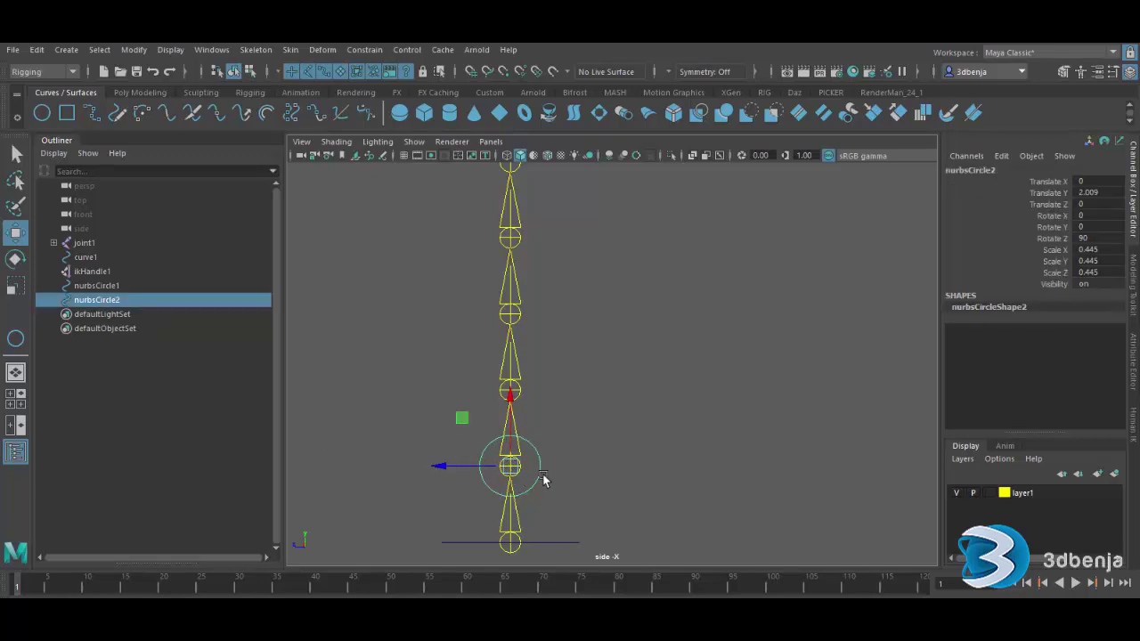
pyautogui.scroll(-3, 593, 433)
pyautogui.scroll(1, 552, 445)
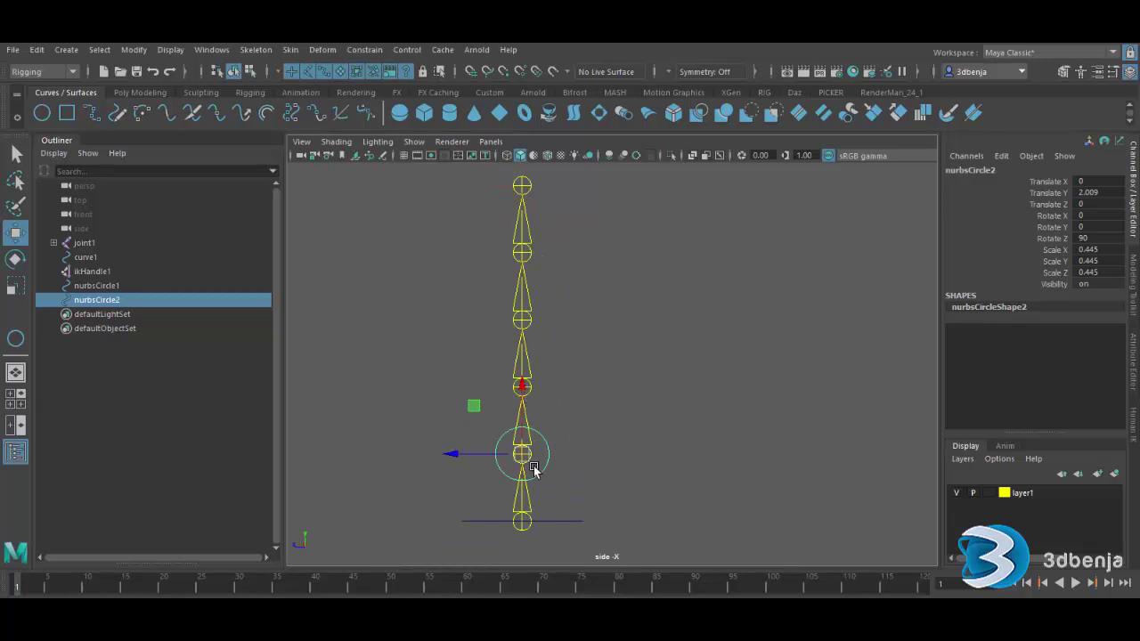
pyautogui.moveTo(496, 452); pyautogui.dragTo(555, 454)
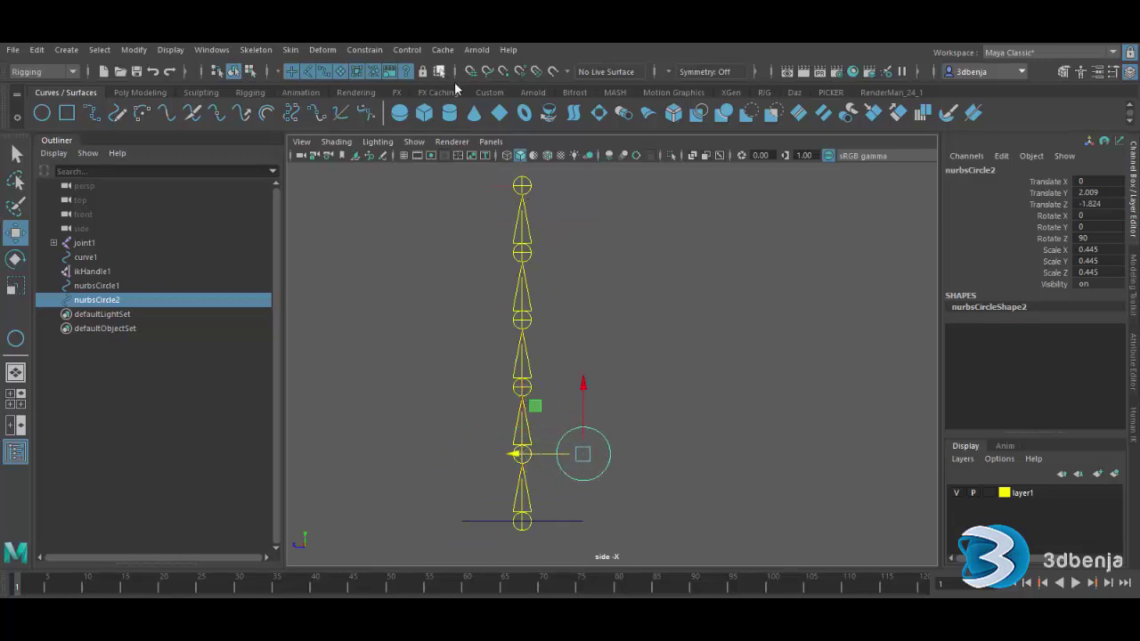
pyautogui.click(503, 71)
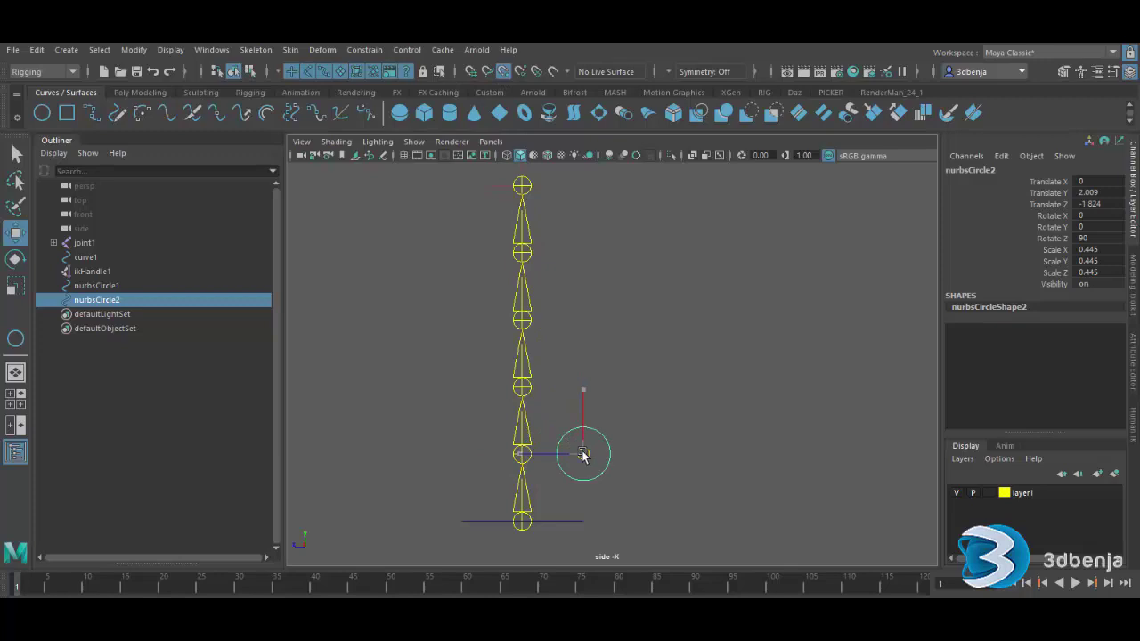
pyautogui.moveTo(585, 457); pyautogui.dragTo(575, 453)
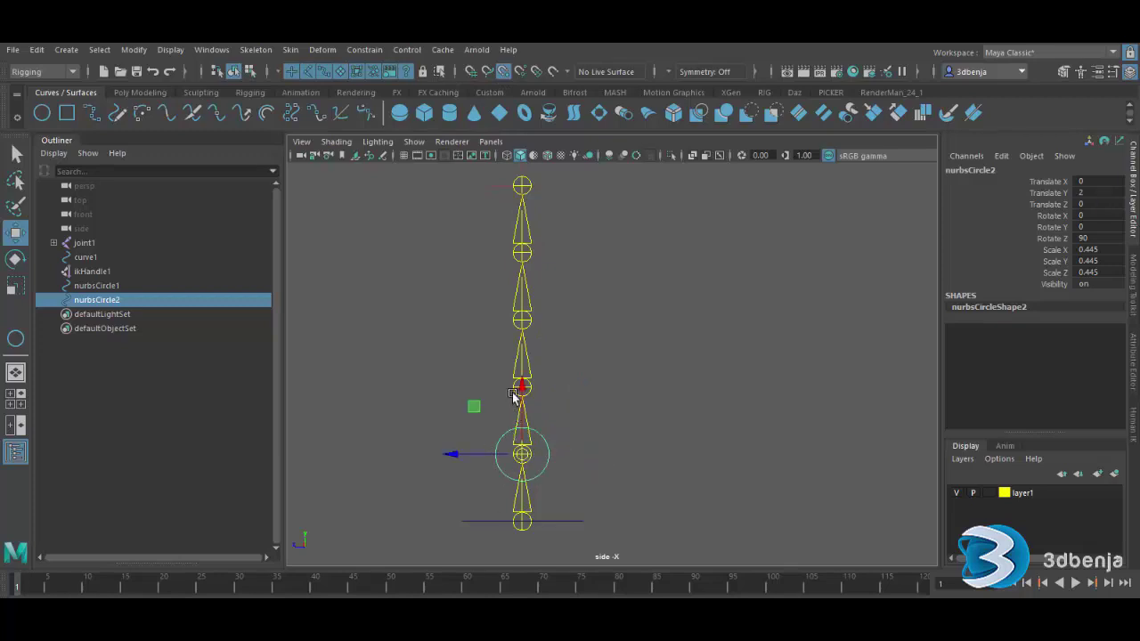
# With point snapping off, duplicate the small circle up the chain four times, placing one copy near each remaining joint
pyautogui.click(503, 71)
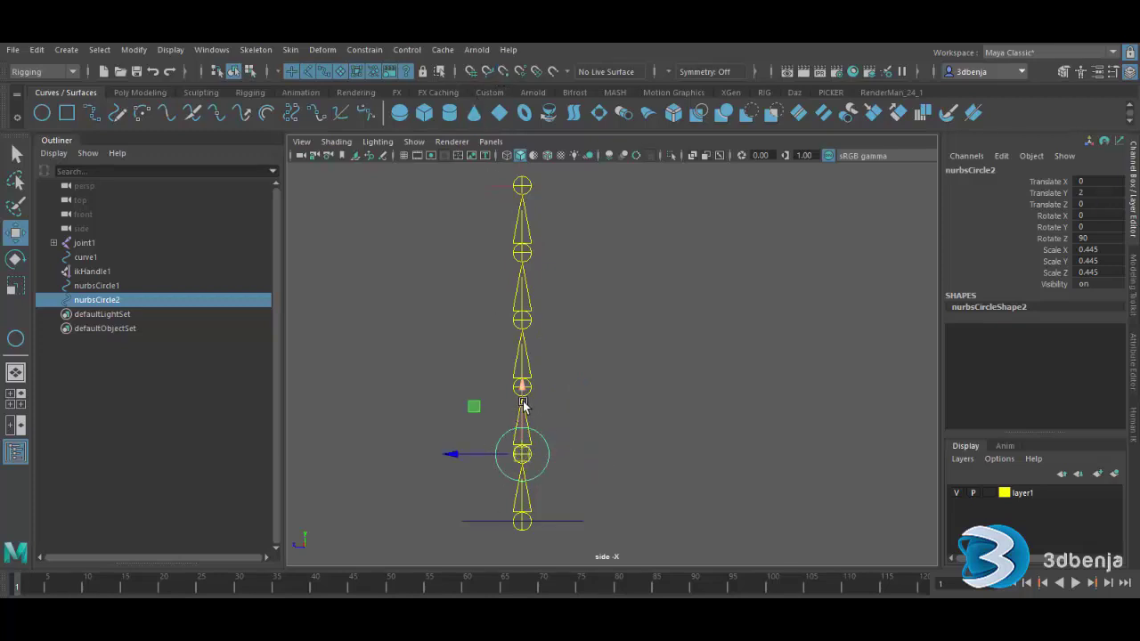
pyautogui.keyDown('shift'); pyautogui.moveTo(522, 402); pyautogui.dragTo(520, 138); pyautogui.keyUp('shift')
pyautogui.click(598, 259)
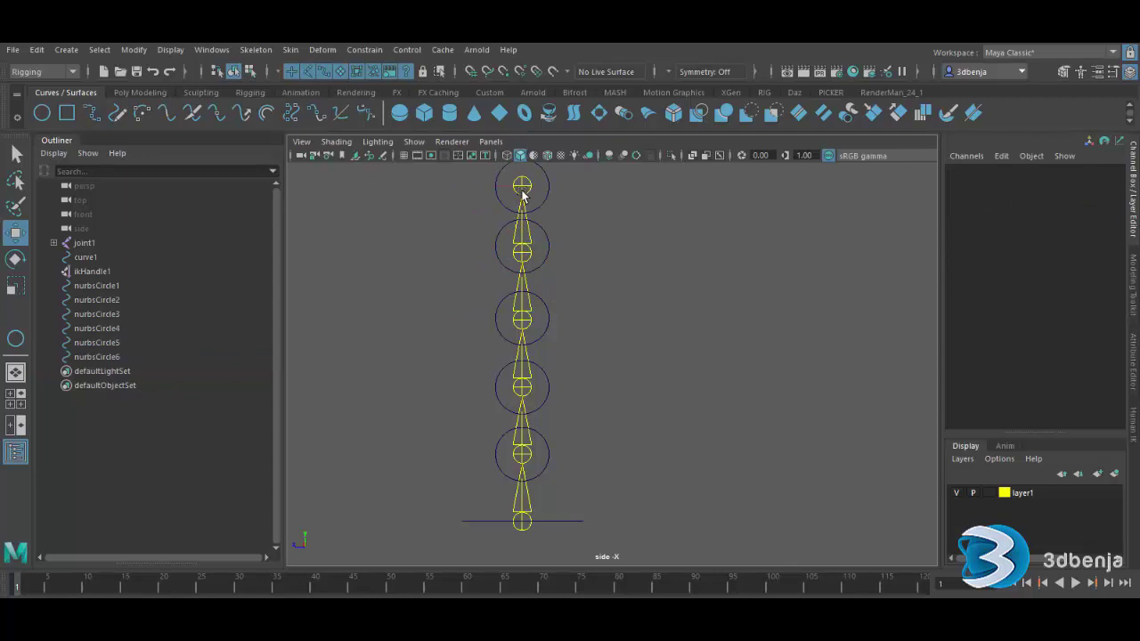
# Turn on point snapping and snap the four duplicated circles onto the centres of their joints
pyautogui.click(541, 406)
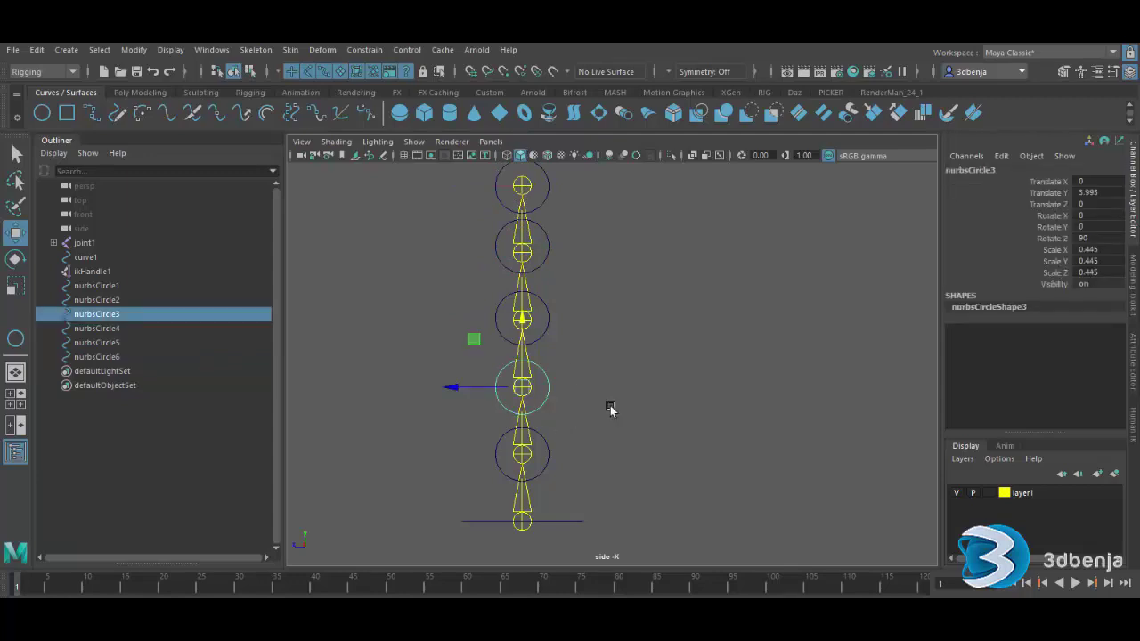
pyautogui.click(503, 71)
pyautogui.moveTo(521, 387); pyautogui.dragTo(524, 392)
pyautogui.click(545, 331)
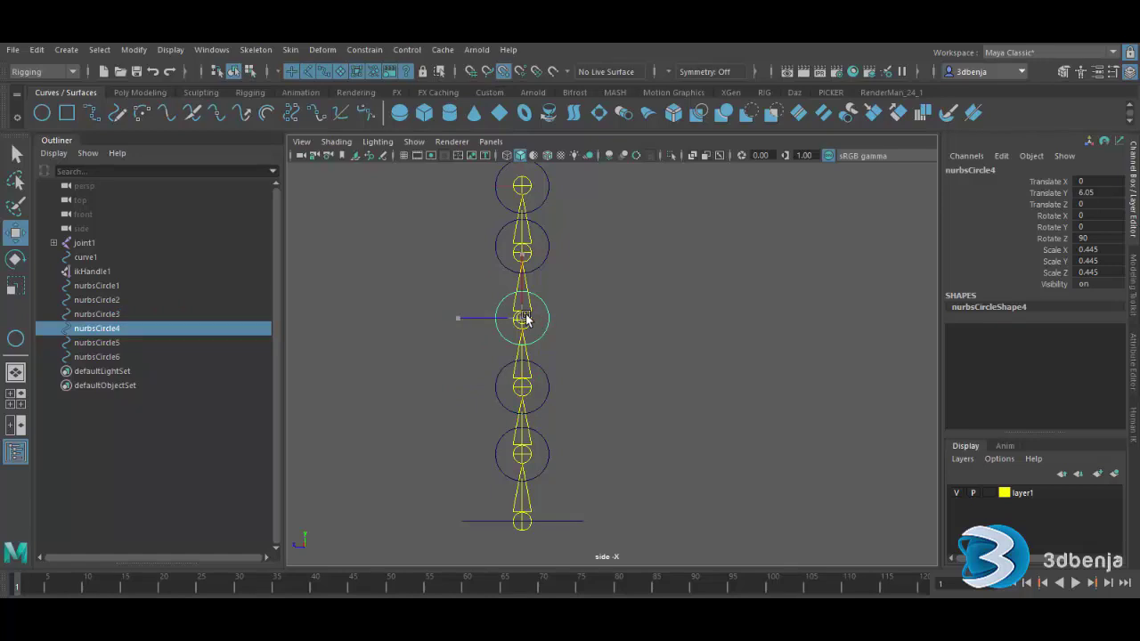
pyautogui.click(581, 295)
pyautogui.click(548, 253)
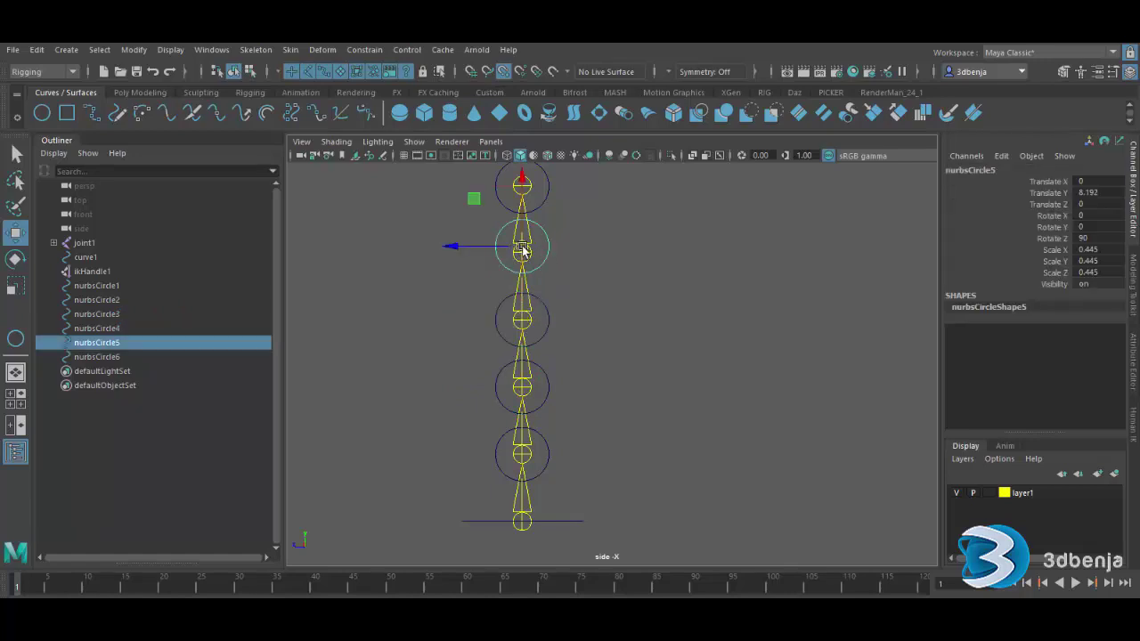
pyautogui.moveTo(522, 247); pyautogui.dragTo(523, 253)
pyautogui.click(546, 194)
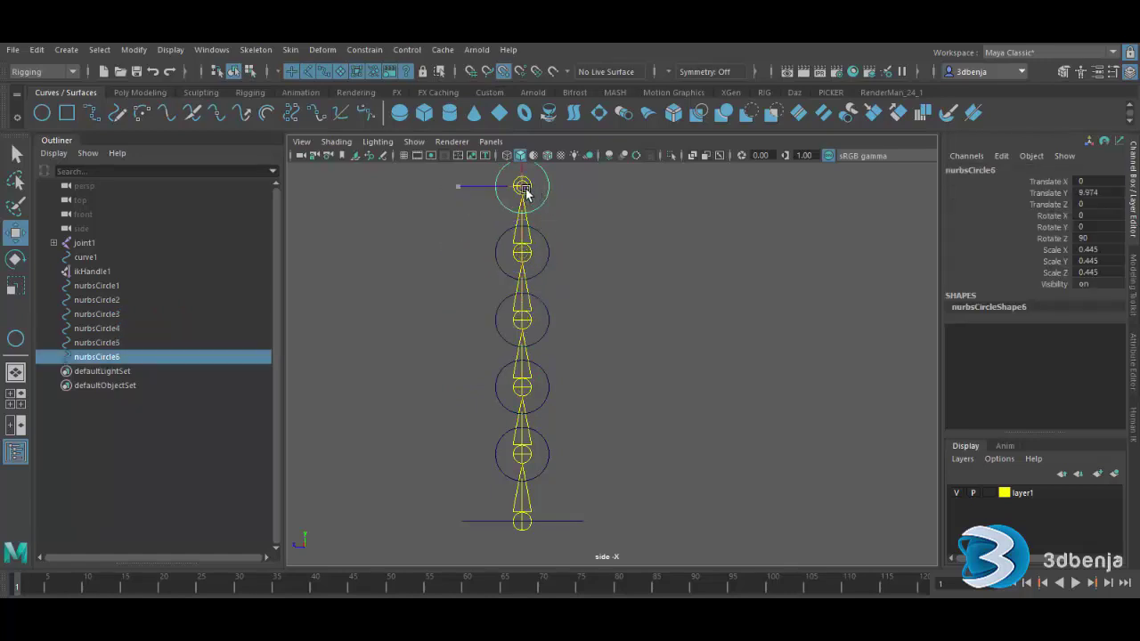
pyautogui.moveTo(524, 185); pyautogui.dragTo(520, 191)
pyautogui.click(564, 231)
# Move all five small circles together off the joint chain to a Translate Z of -1.5
pyautogui.scroll(-2, 571, 237)
pyautogui.moveTo(612, 197); pyautogui.dragTo(562, 449)
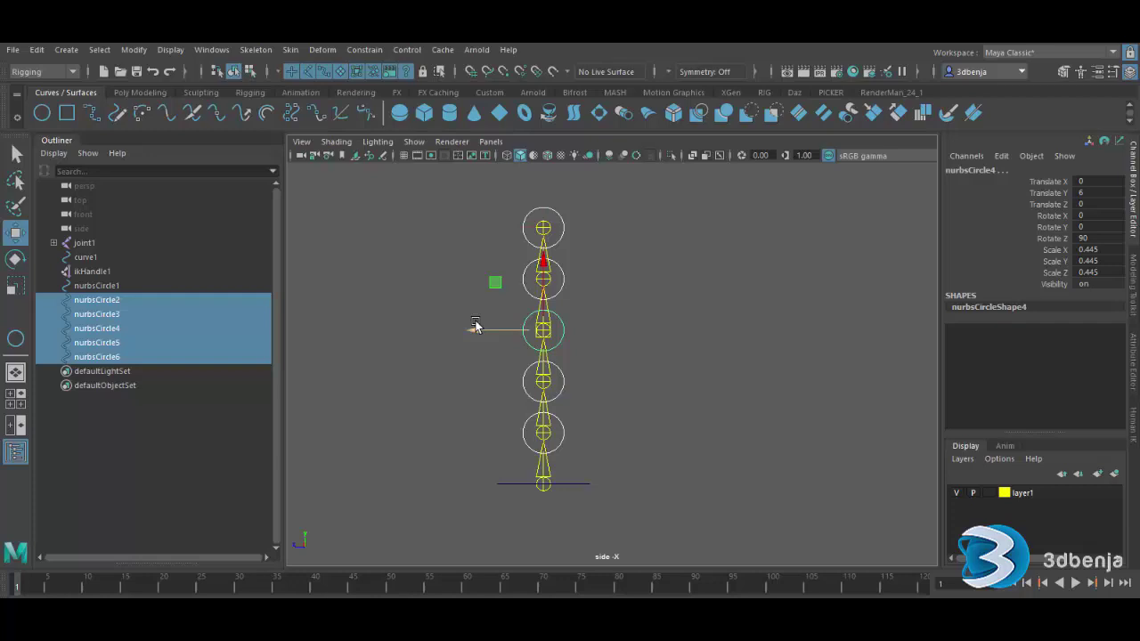
pyautogui.moveTo(476, 327); pyautogui.dragTo(513, 332)
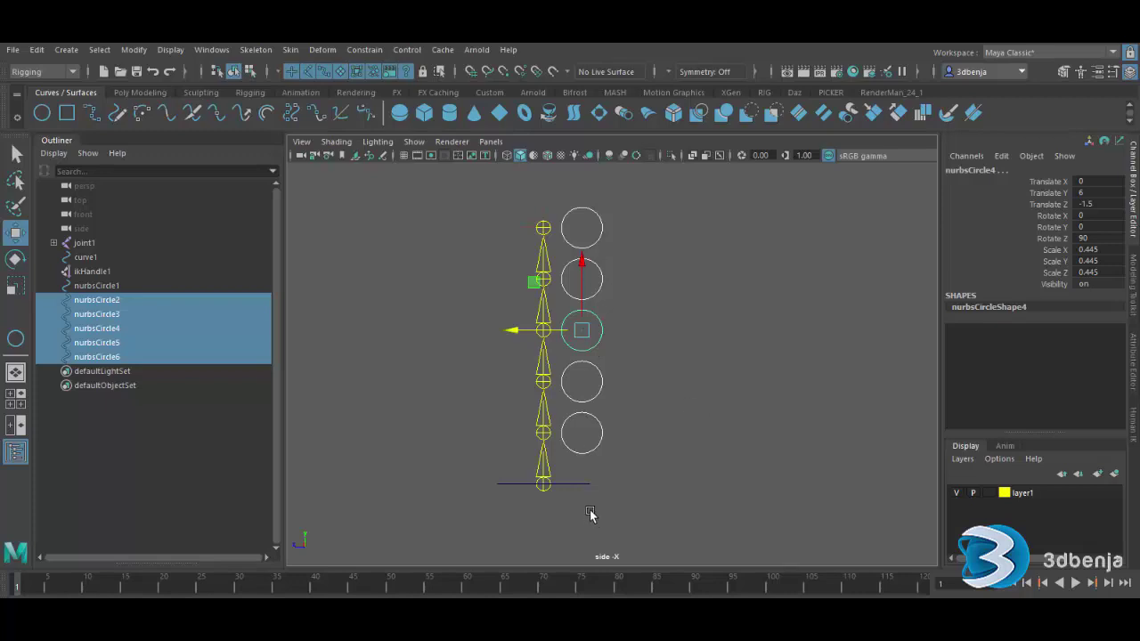
pyautogui.click(677, 382)
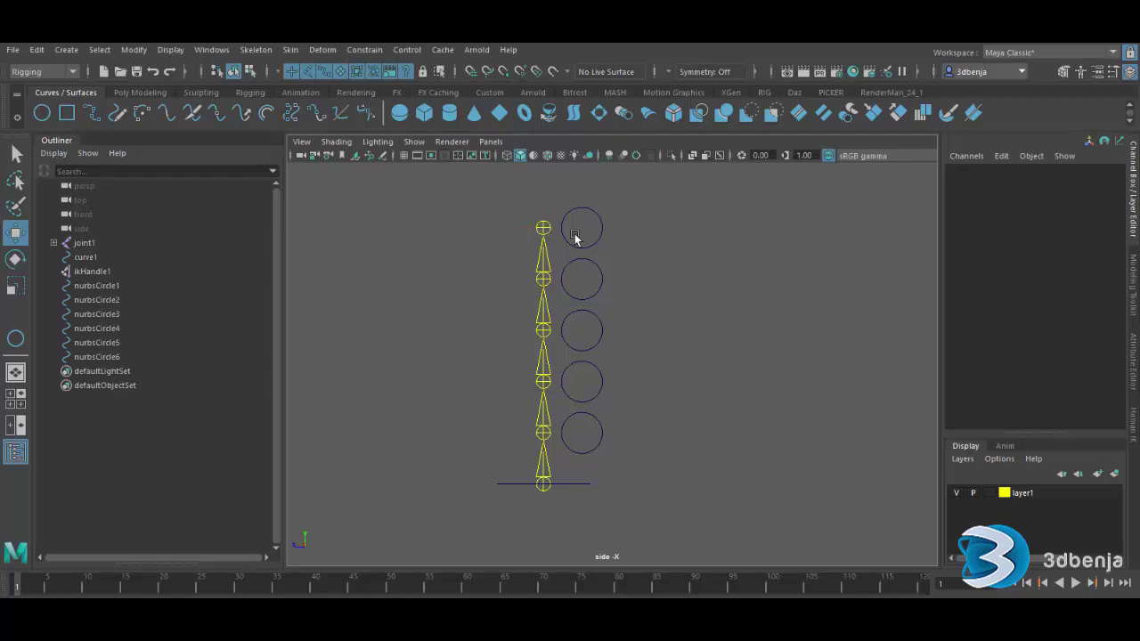
# Snap the pivot of the topmost circle onto the top joint, leaving the circle itself in place
pyautogui.scroll(5, 661, 278)
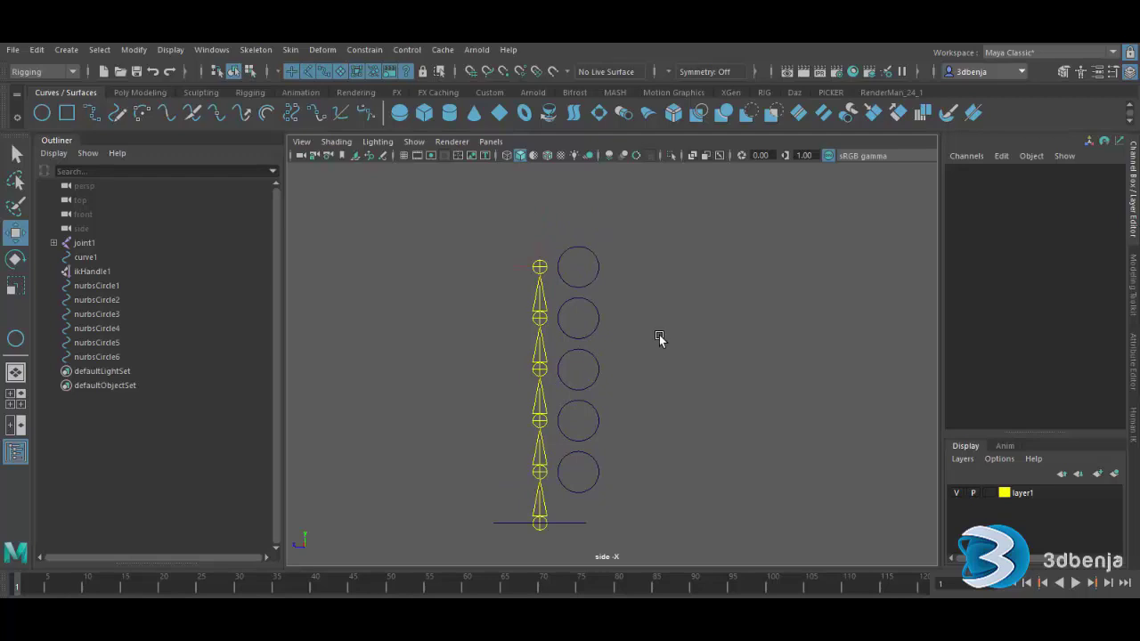
pyautogui.click(588, 286)
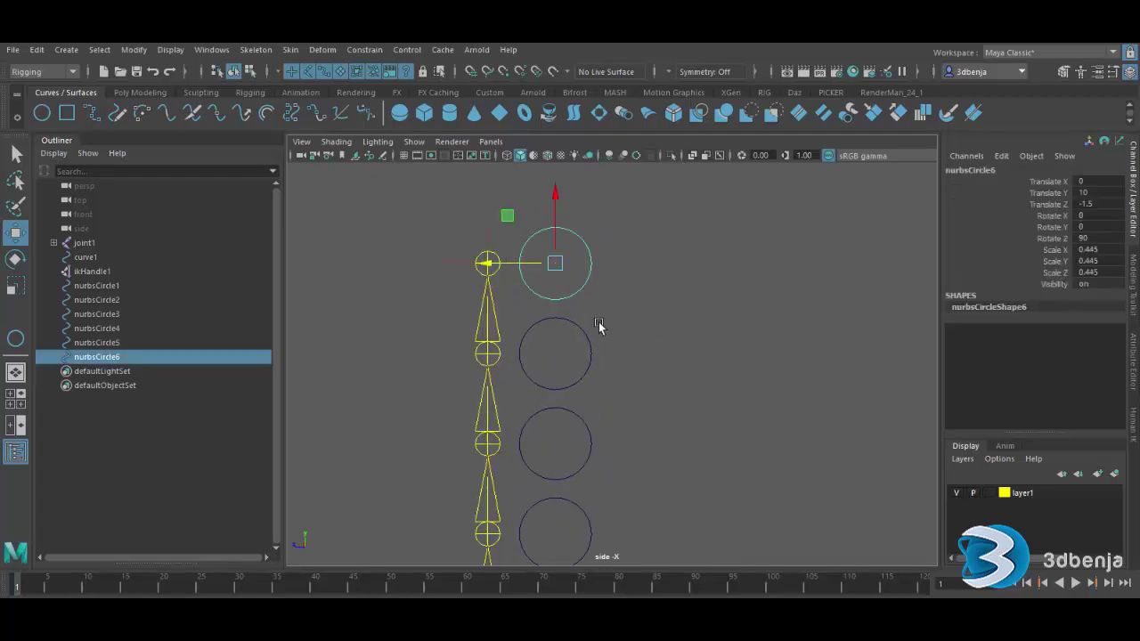
pyautogui.press('d')
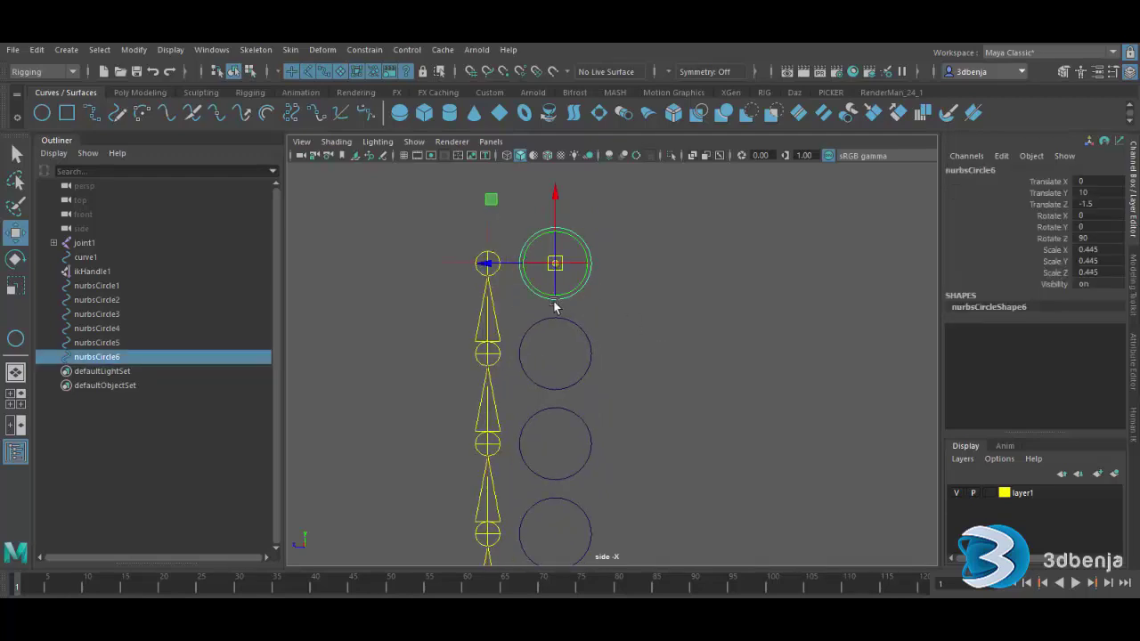
pyautogui.click(488, 266)
pyautogui.click(503, 72)
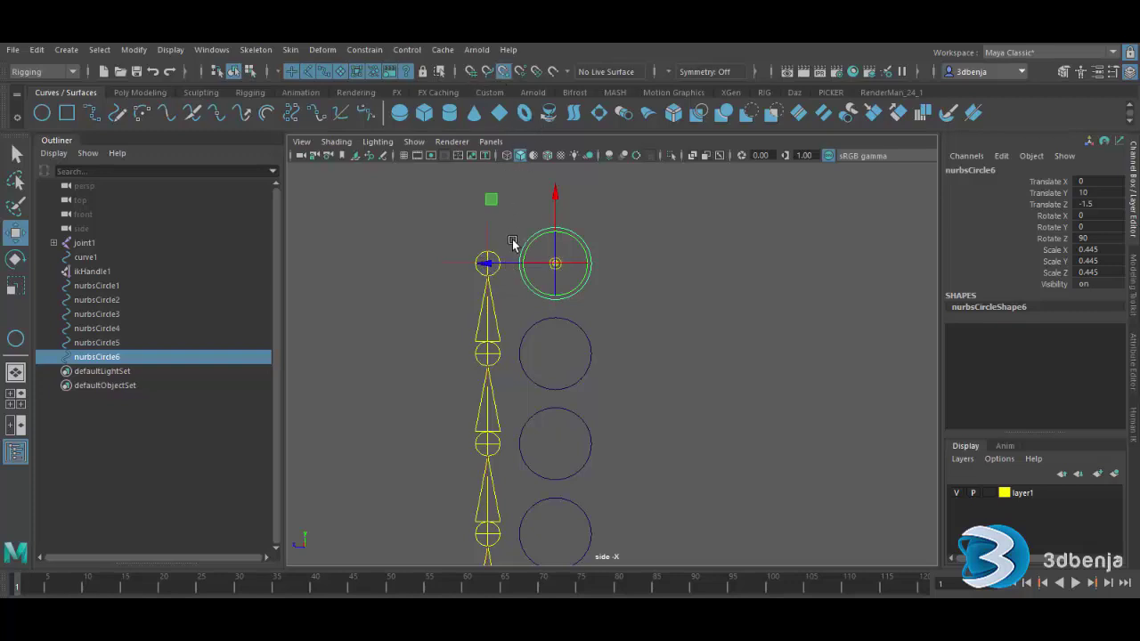
pyautogui.moveTo(486, 260); pyautogui.dragTo(485, 267)
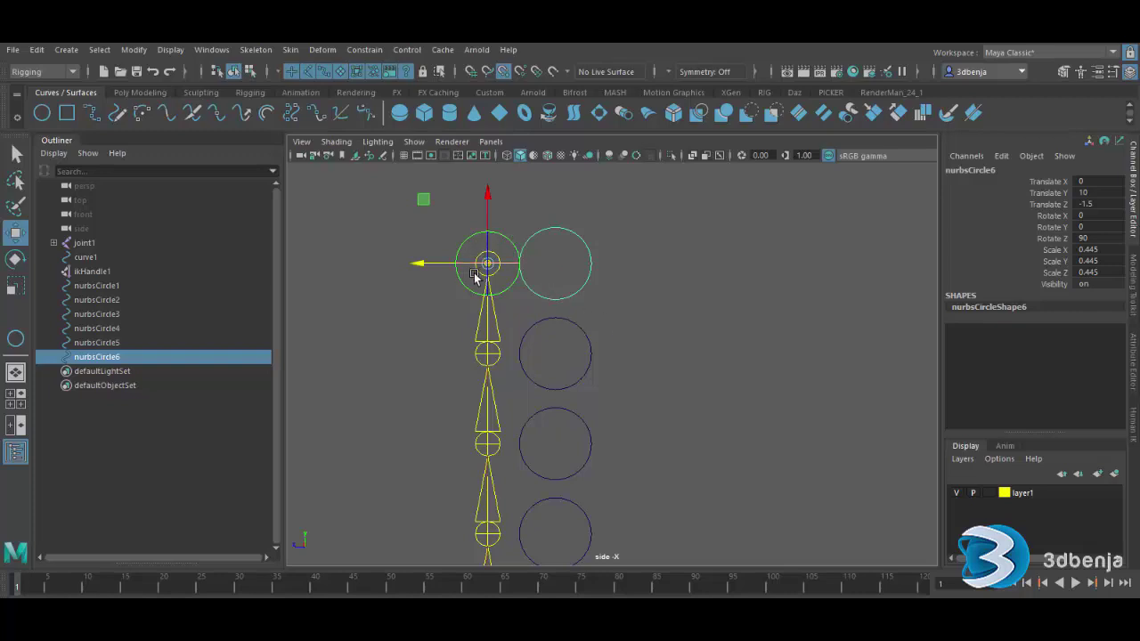
# Snap the pivots of the second and third circles from the top onto their matching joints
pyautogui.click(591, 355)
pyautogui.moveTo(501, 356); pyautogui.dragTo(486, 358, button='middle')
pyautogui.click(588, 438)
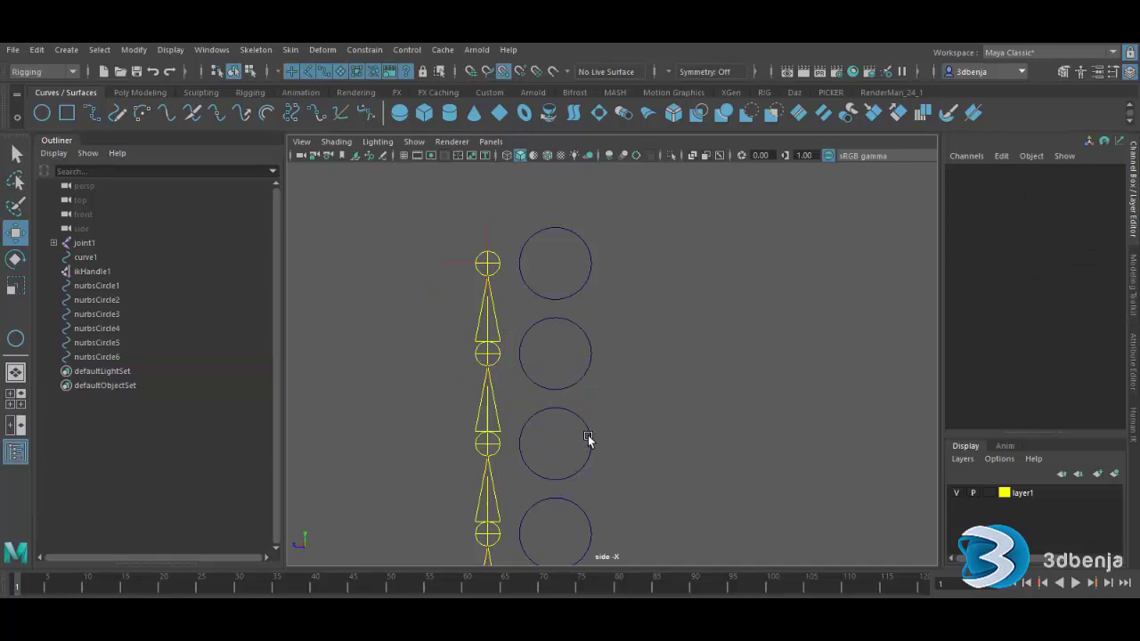
pyautogui.click(588, 438)
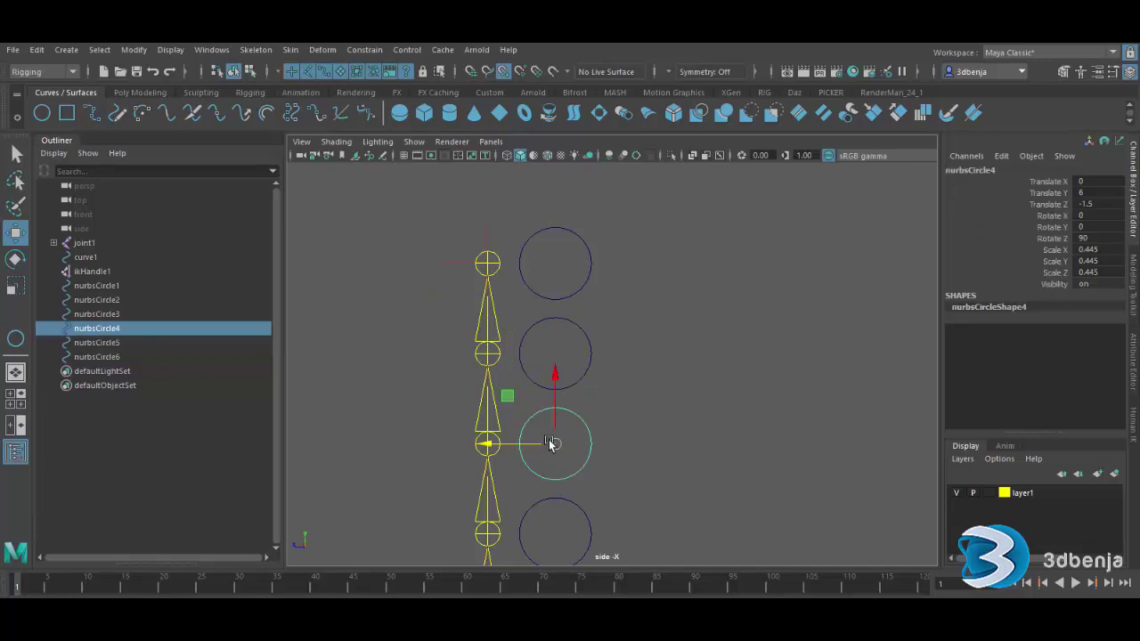
pyautogui.click(550, 444)
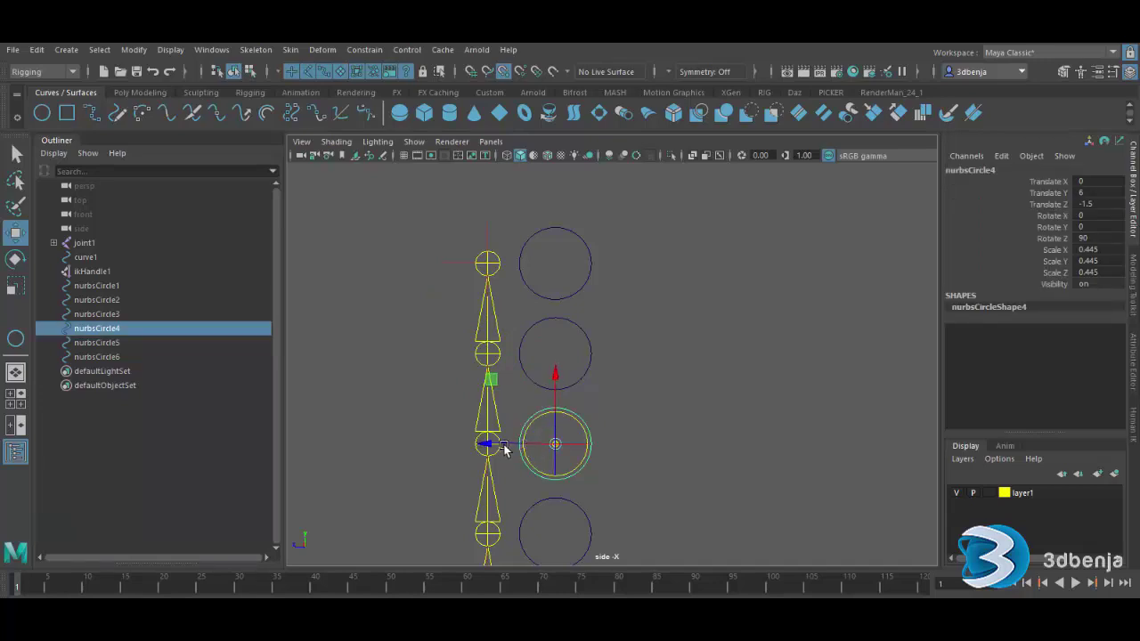
pyautogui.moveTo(504, 448); pyautogui.dragTo(488, 445)
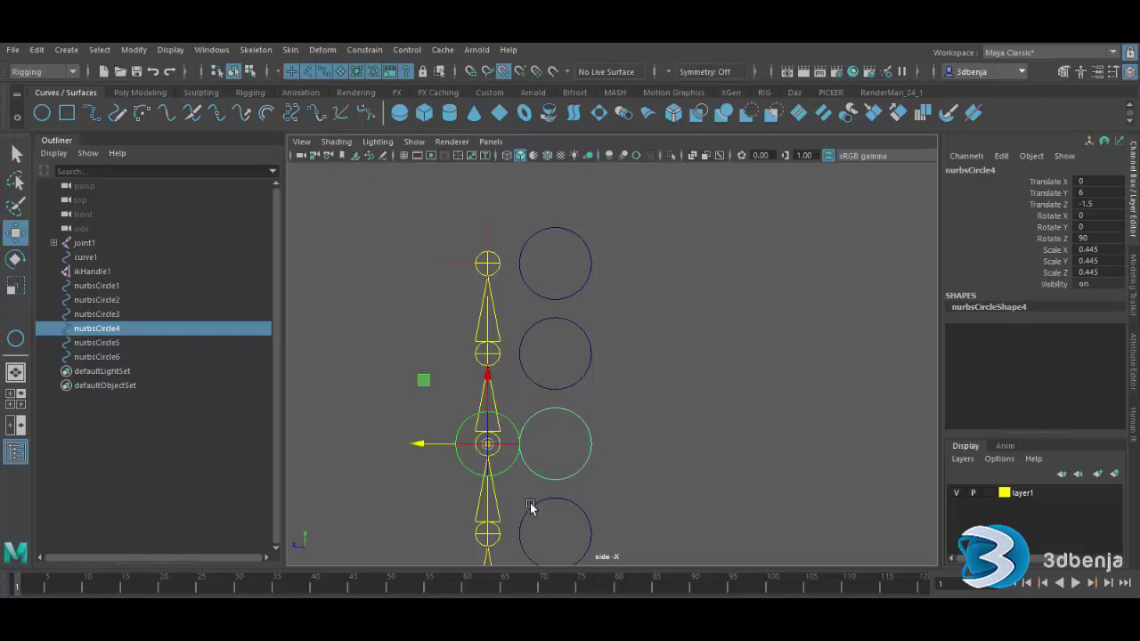
# Snap the pivots of the two lowest small circles onto their joints, then select the base circle
pyautogui.keyDown('alt'); pyautogui.moveTo(670, 483); pyautogui.dragTo(625, 370, button='middle'); pyautogui.keyUp('alt')
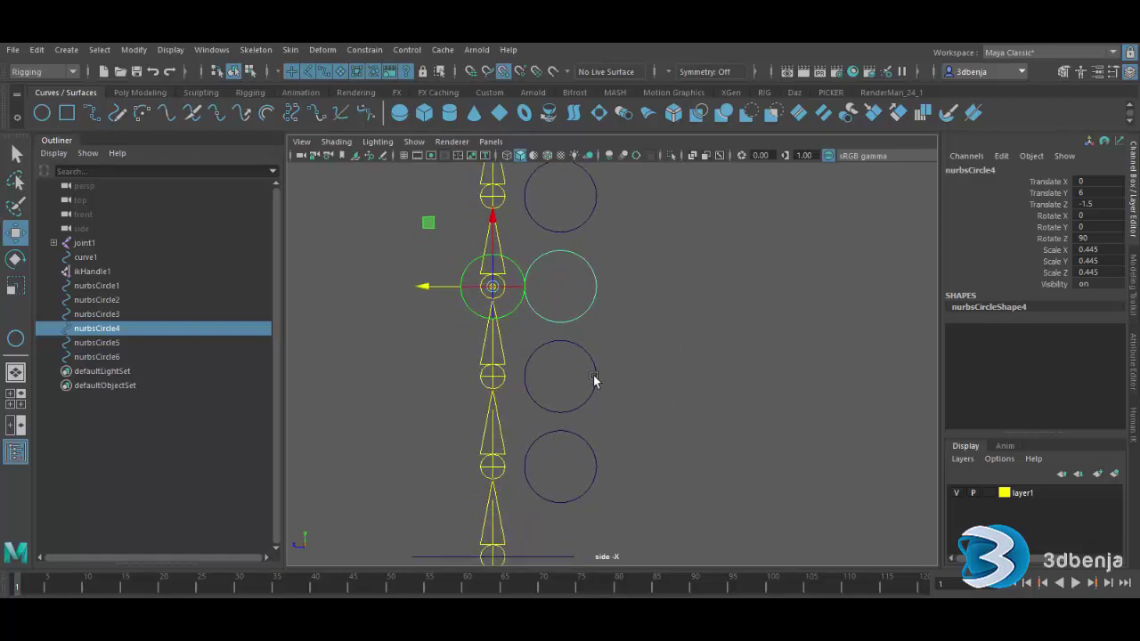
pyautogui.click(595, 380)
pyautogui.moveTo(545, 382); pyautogui.dragTo(488, 377)
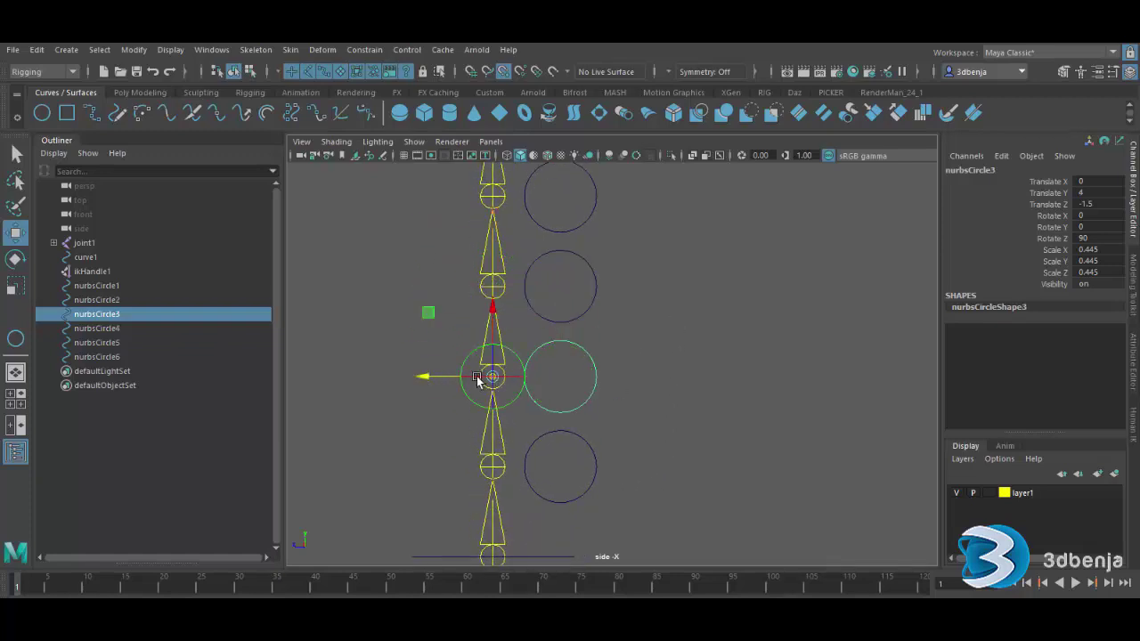
pyautogui.click(595, 463)
pyautogui.moveTo(513, 469); pyautogui.dragTo(489, 470)
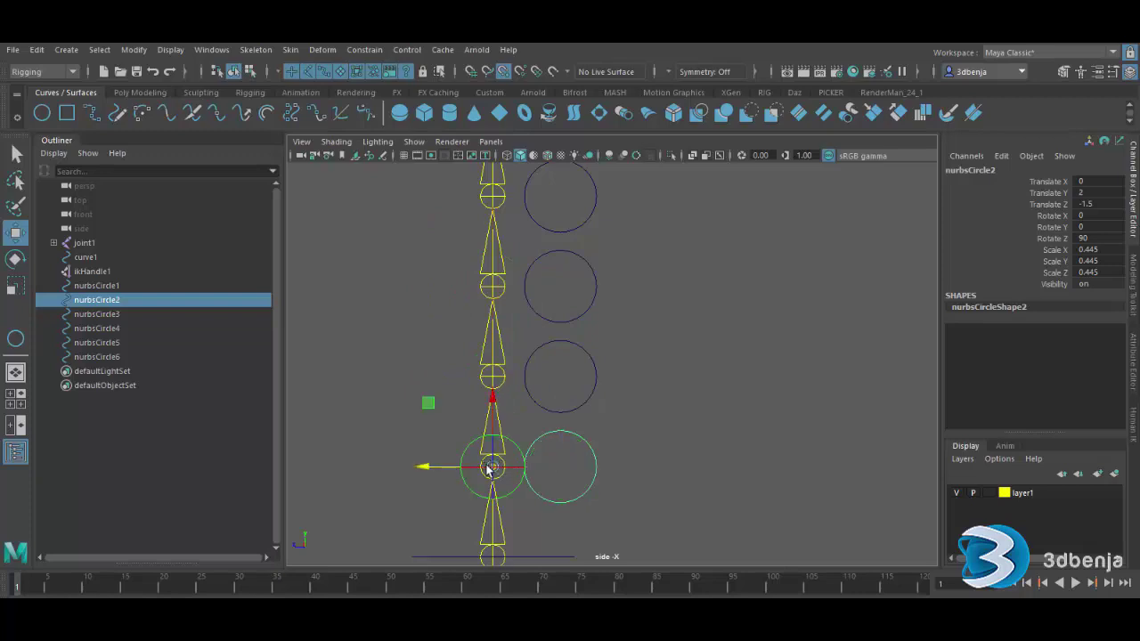
pyautogui.click(547, 559)
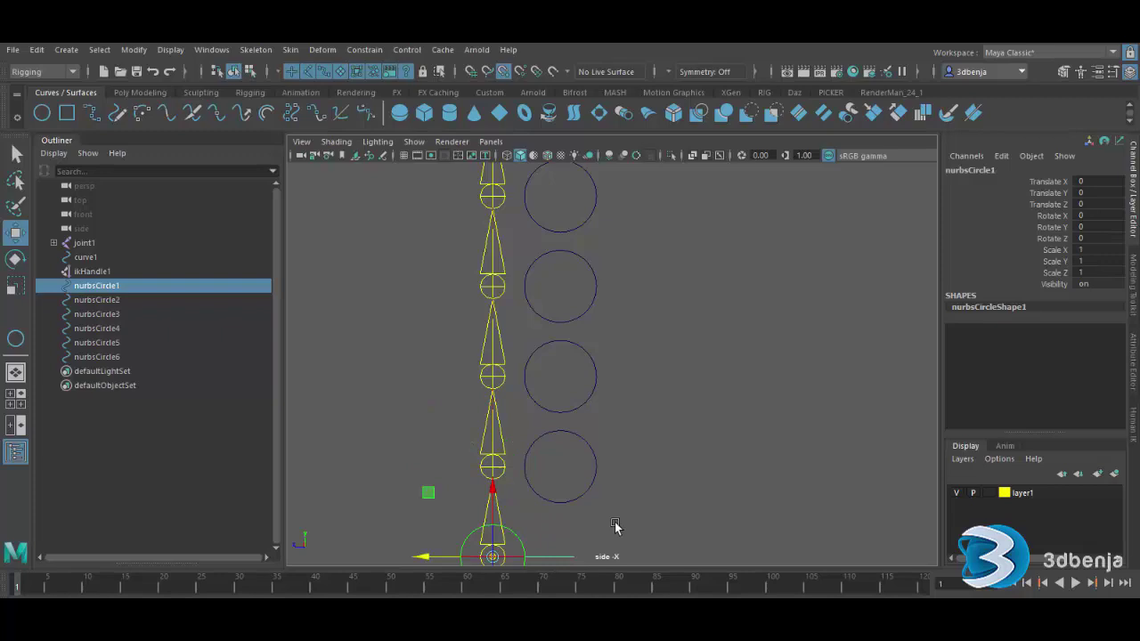
# Finish pivot editing, then hide the joint chain and the IK handle
pyautogui.press('Insert')
pyautogui.scroll(-4, 660, 419)
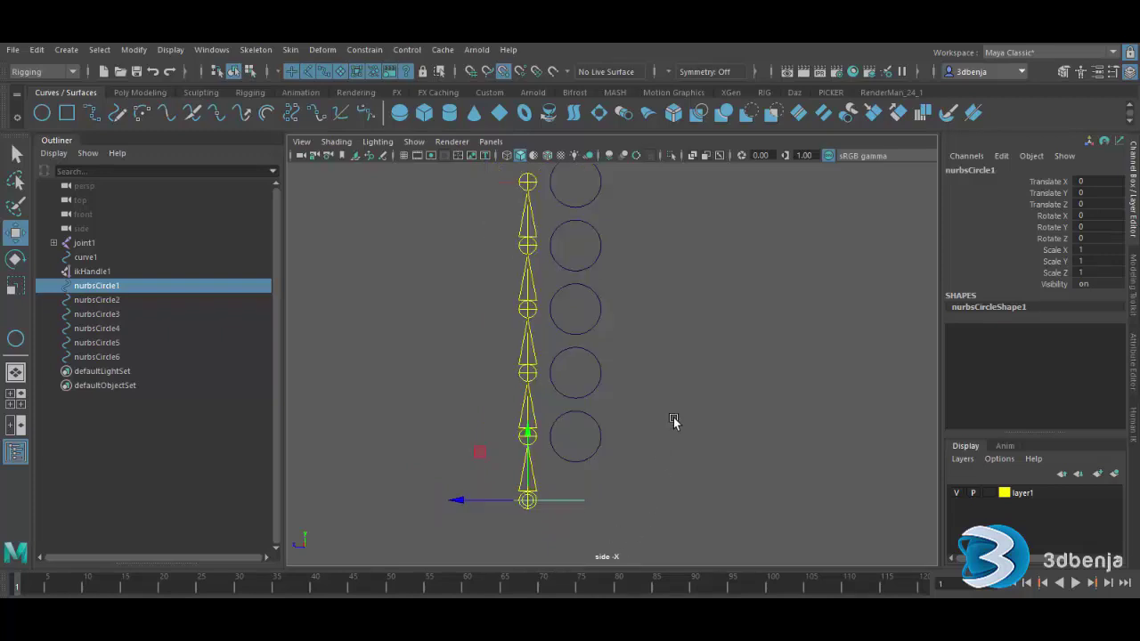
pyautogui.scroll(2, 661, 419)
pyautogui.scroll(-1, 661, 418)
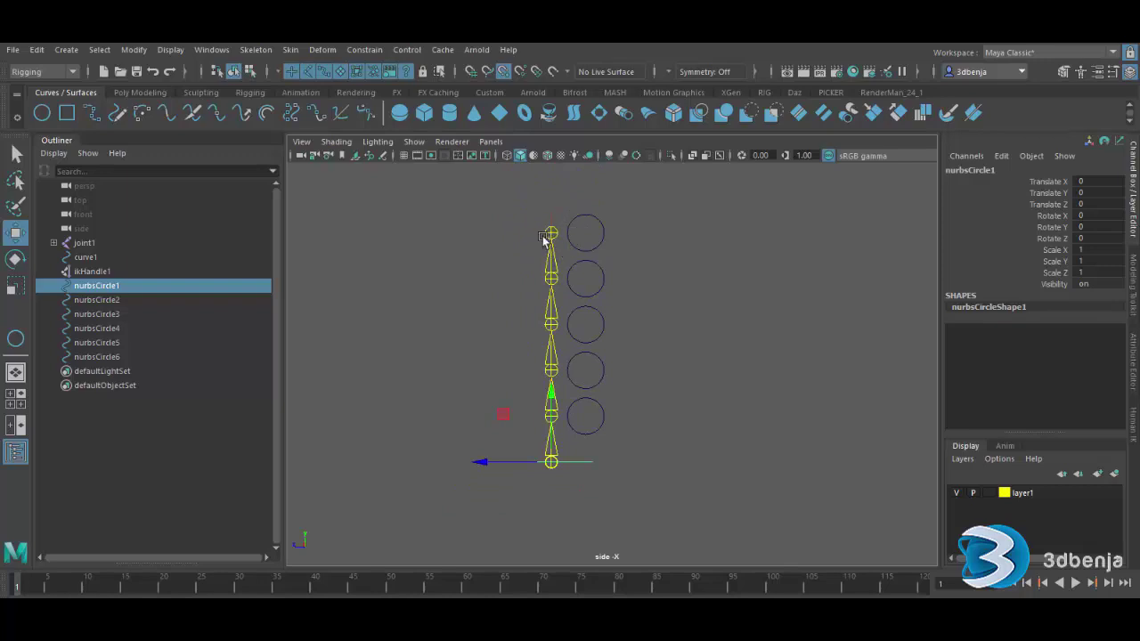
pyautogui.click(88, 259)
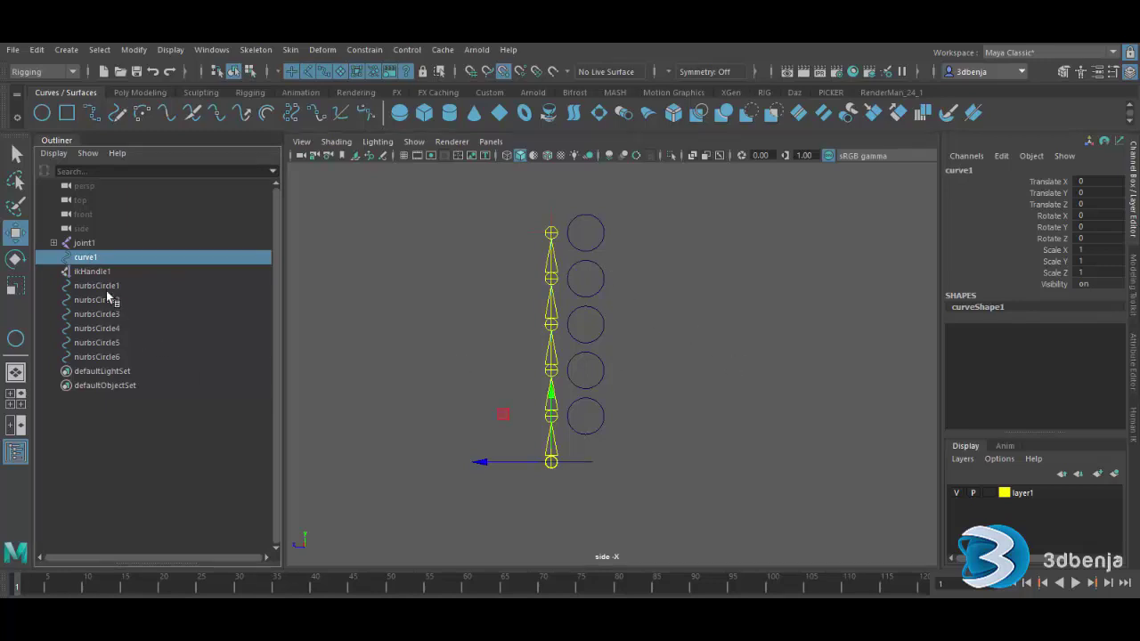
pyautogui.click(84, 243)
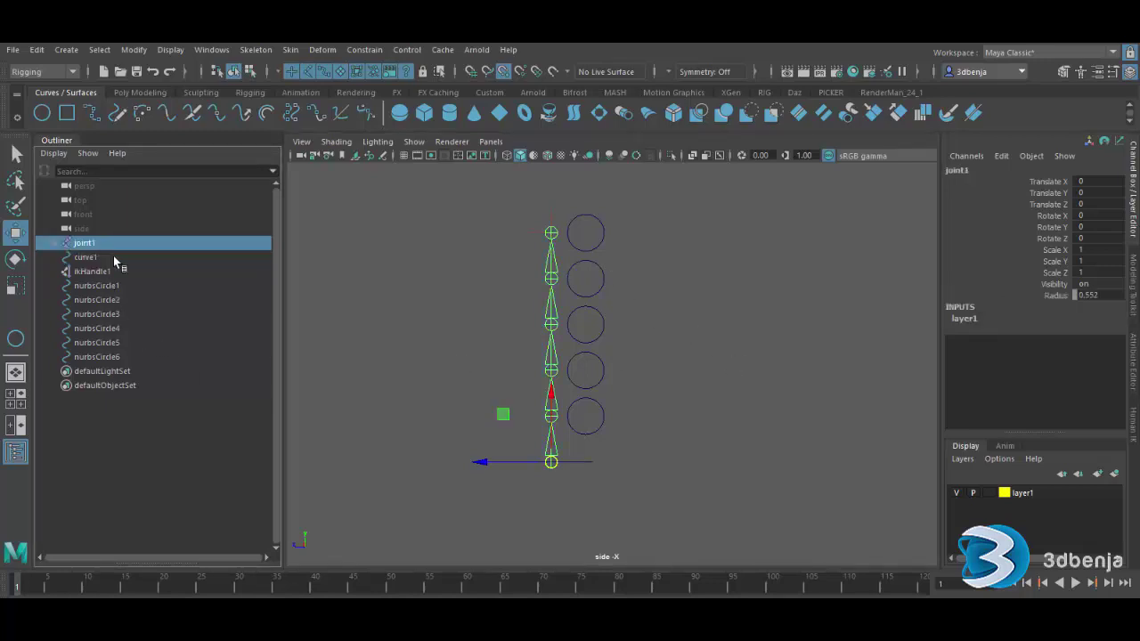
pyautogui.hotkey('ctrl', 'h')
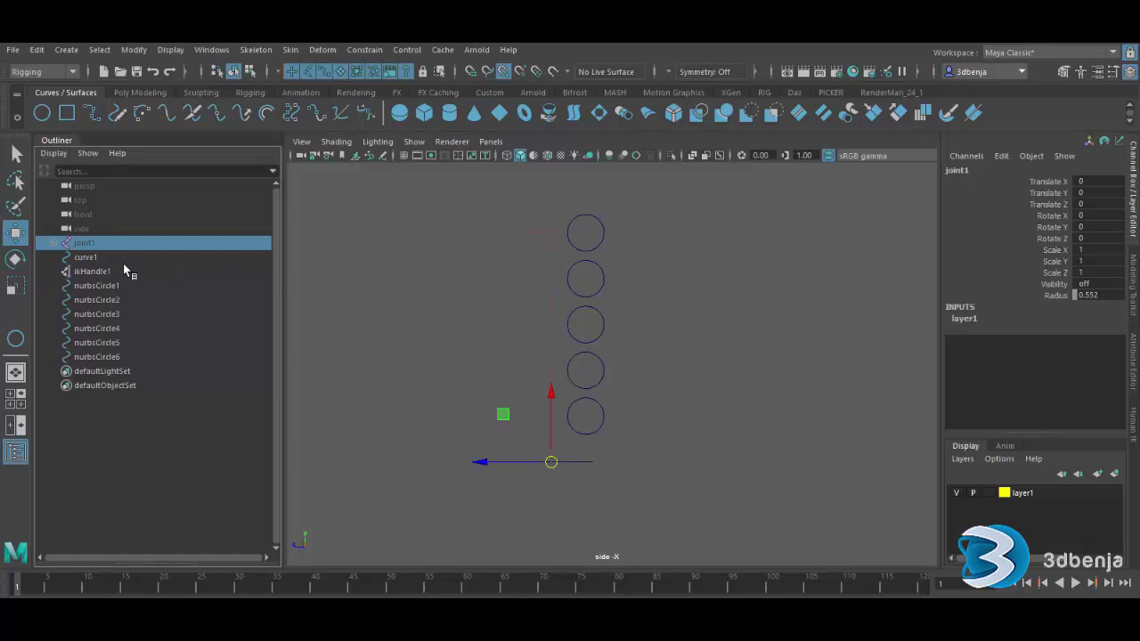
pyautogui.click(92, 269)
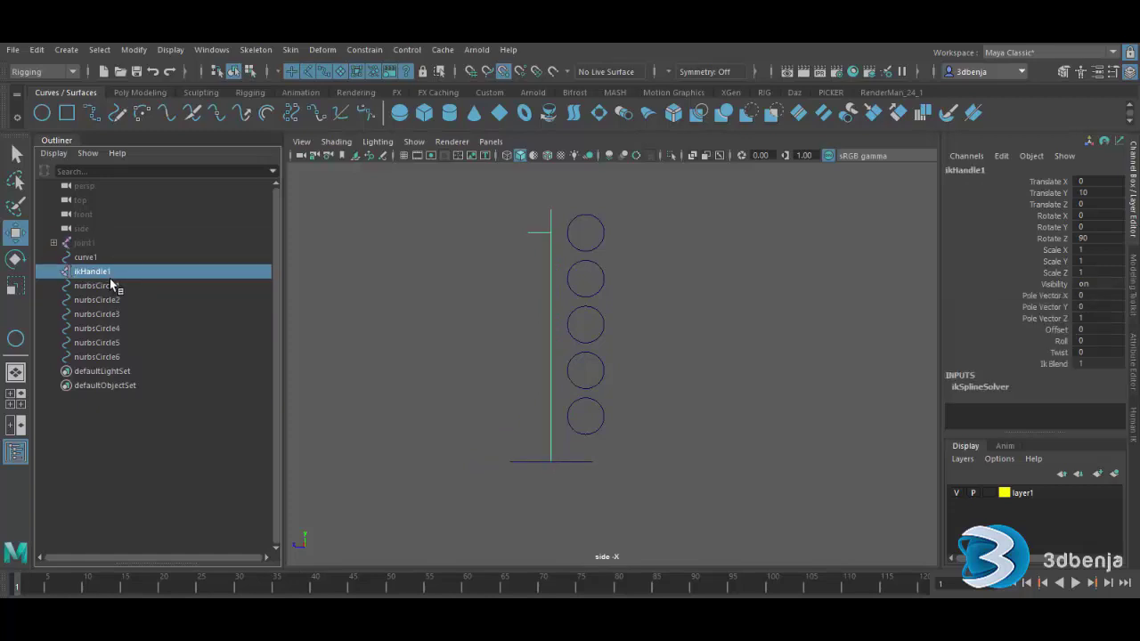
pyautogui.hotkey('ctrl', 'h')
# Display the control vertices of the vertical curve for selection
pyautogui.click(550, 260)
pyautogui.moveTo(550, 266); pyautogui.dragTo(515, 271, button='right')
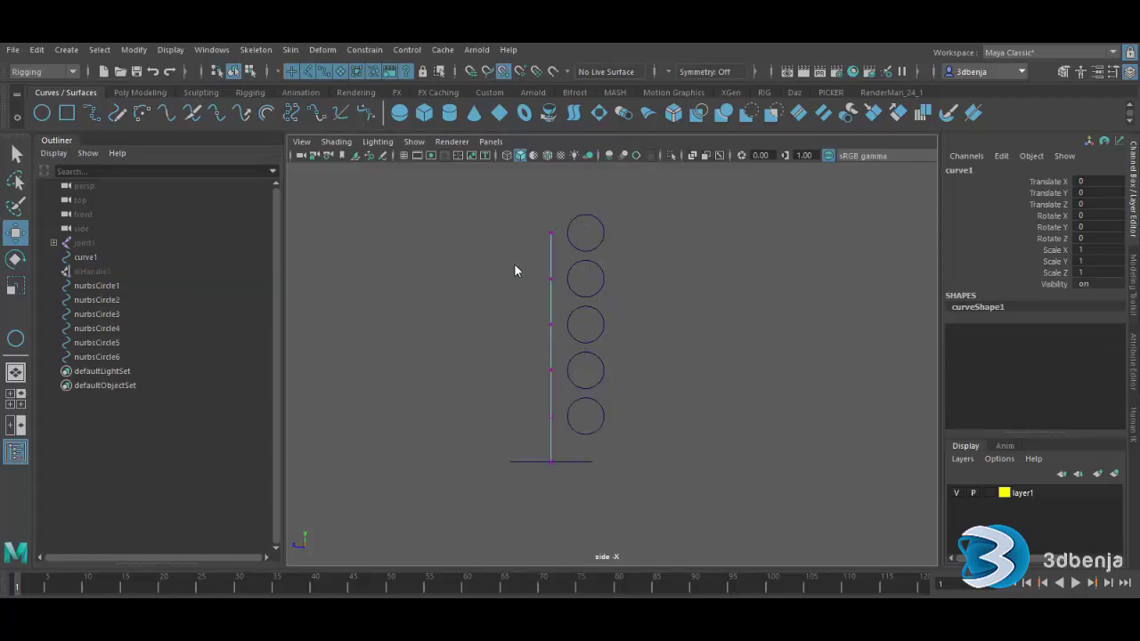
pyautogui.click(551, 245)
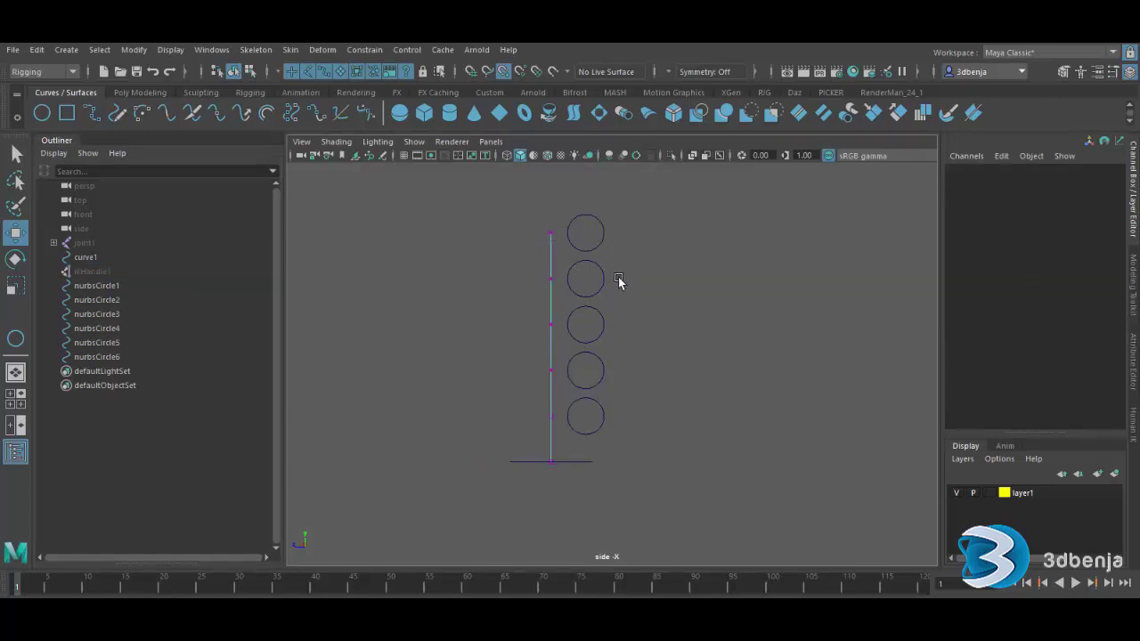
pyautogui.keyDown('alt'); pyautogui.moveTo(636, 288); pyautogui.dragTo(667, 281, button='middle'); pyautogui.keyUp('alt')
pyautogui.scroll(3, 633, 359)
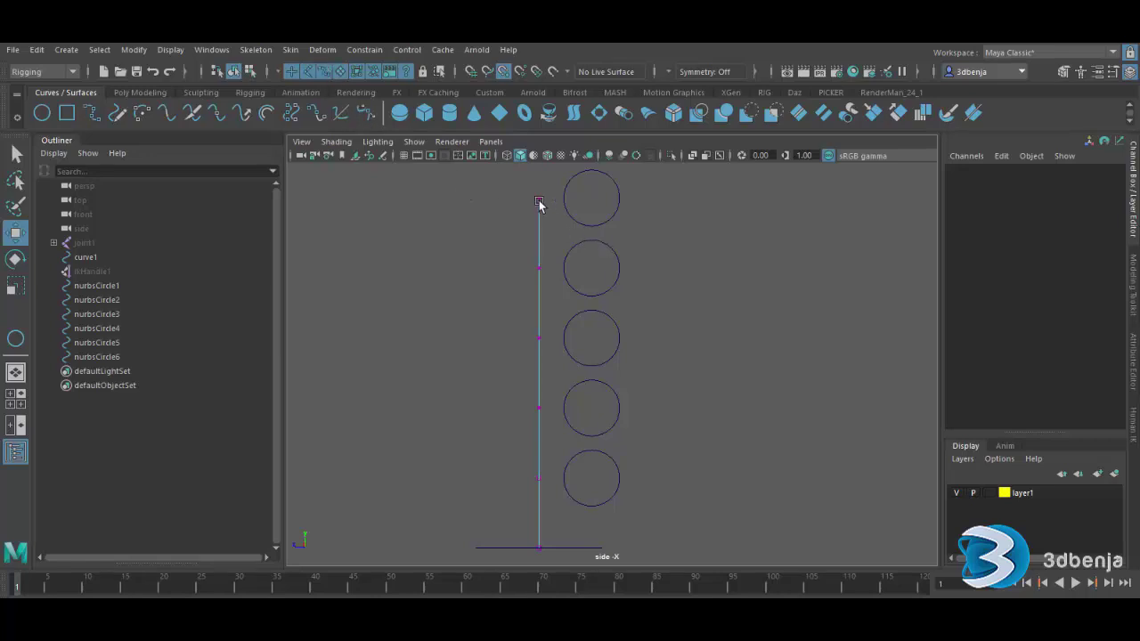
# Create a cluster on the curve's topmost control vertex
pyautogui.click(539, 200)
pyautogui.click(318, 51)
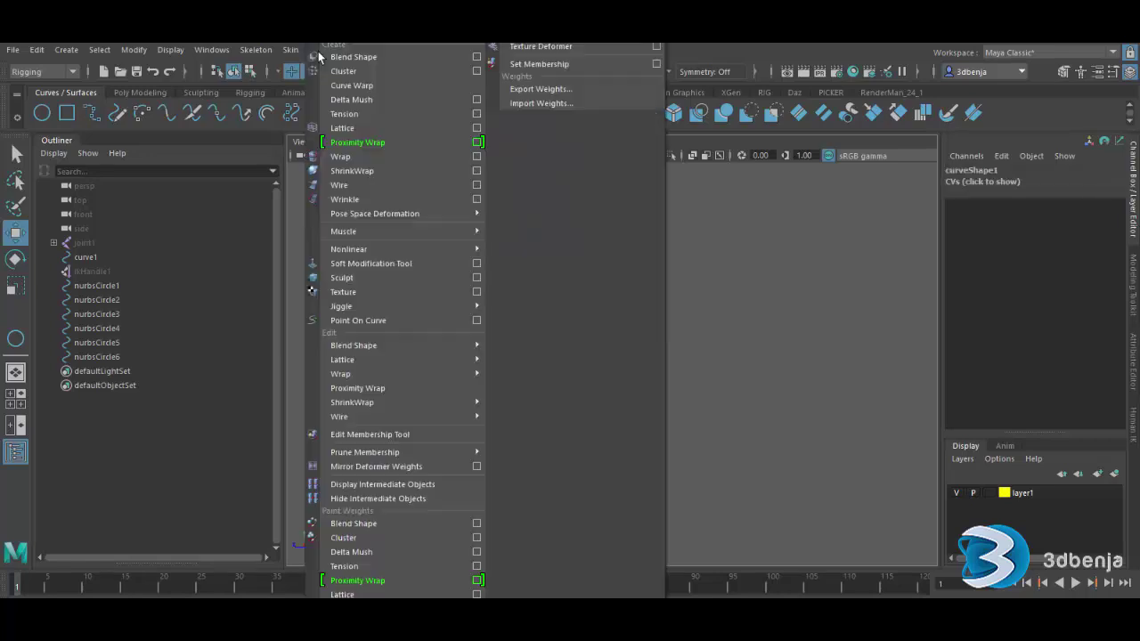
pyautogui.click(345, 74)
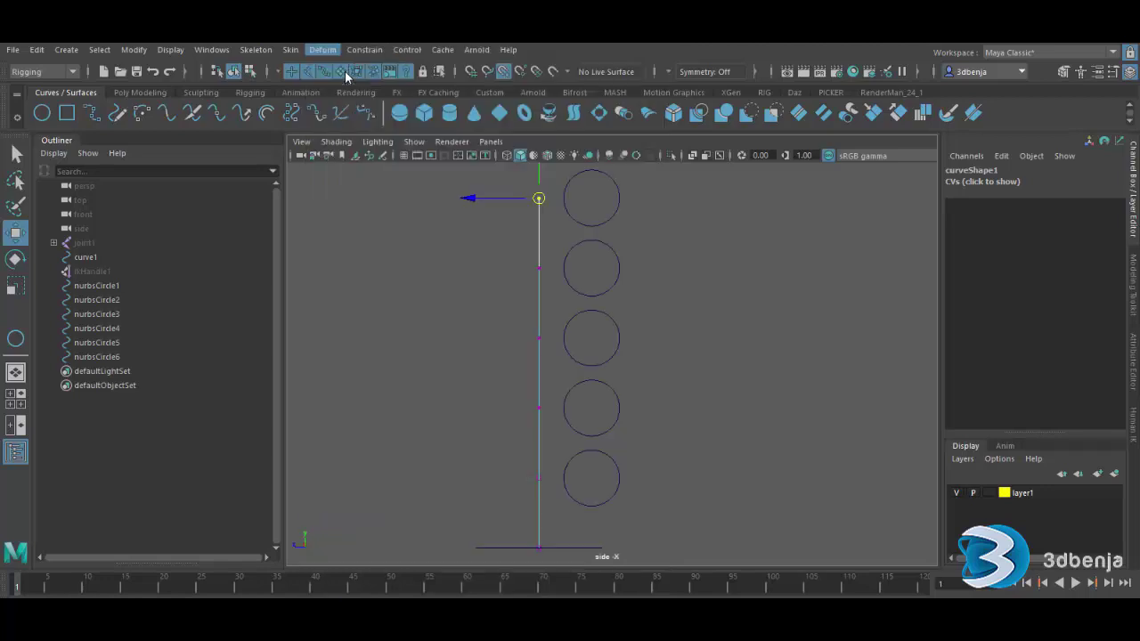
pyautogui.click(554, 212)
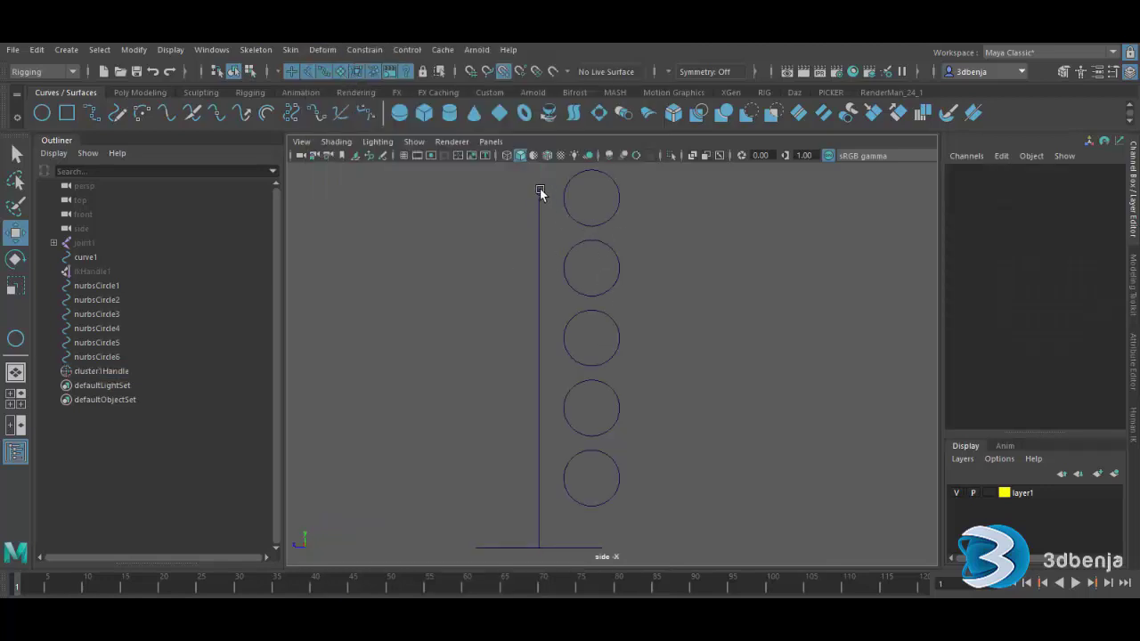
pyautogui.click(539, 193)
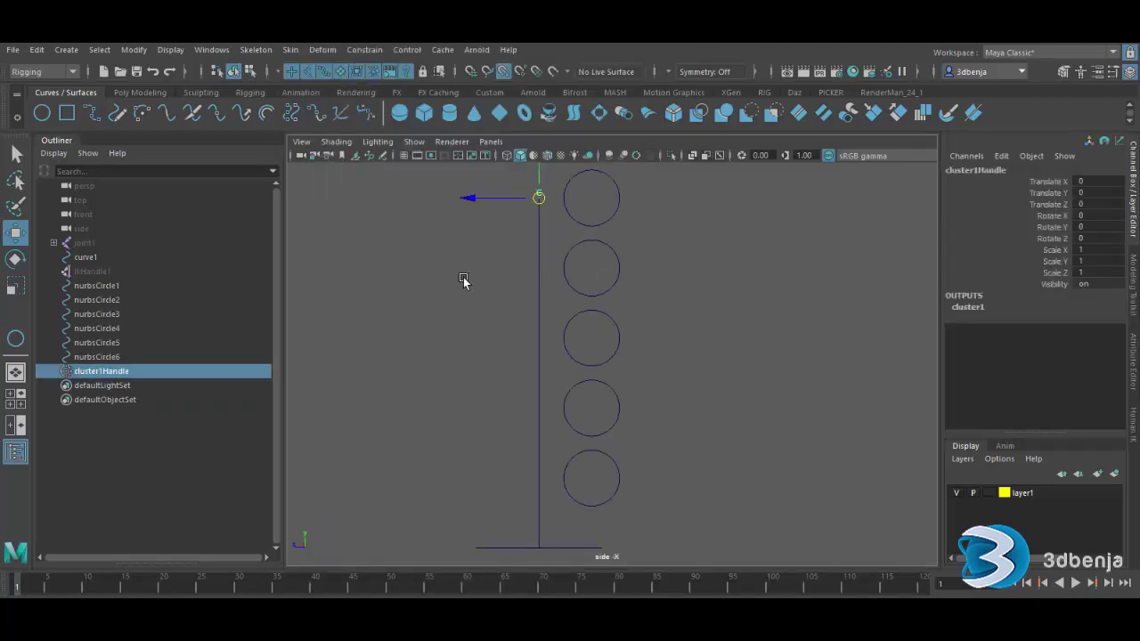
# Switch to component selection and create a cluster on the curve's second control vertex from the top
pyautogui.click(541, 267)
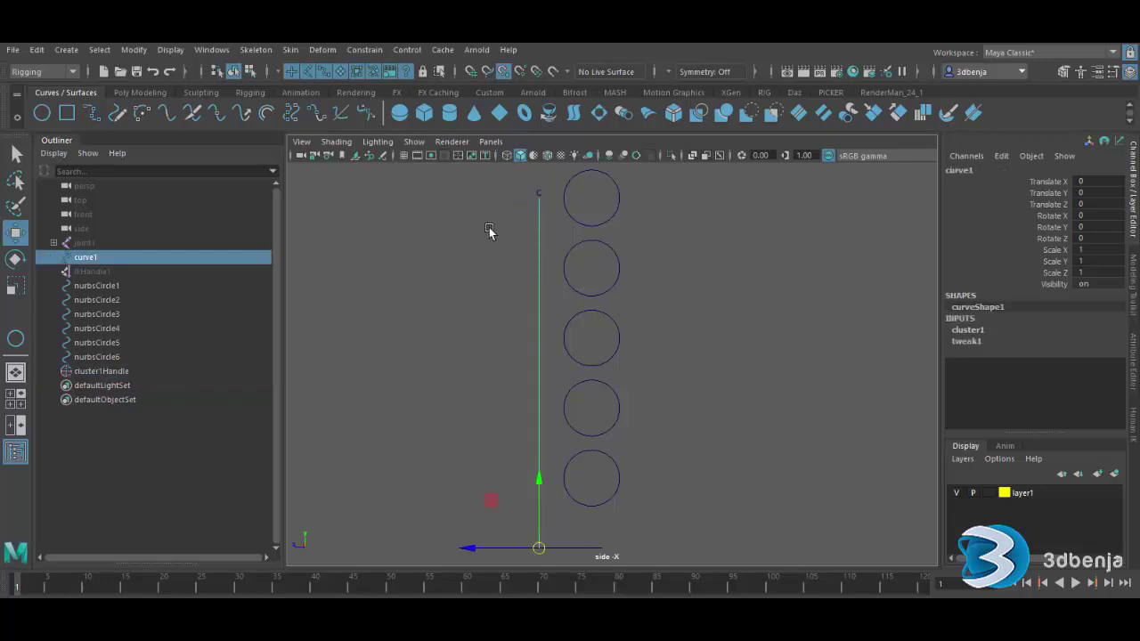
pyautogui.click(250, 71)
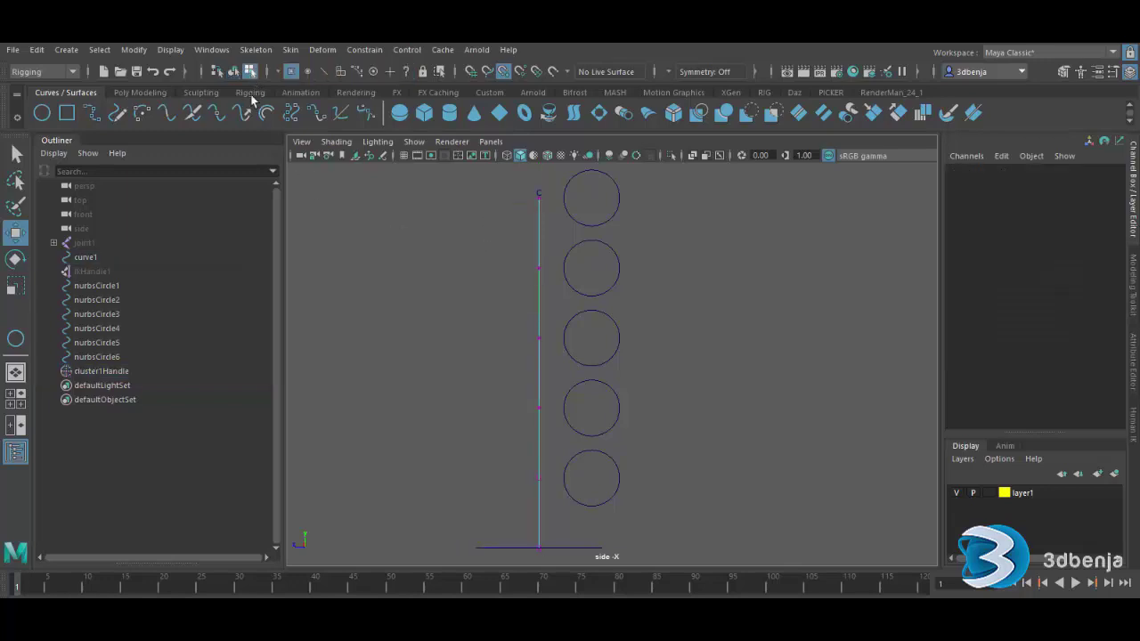
pyautogui.click(538, 267)
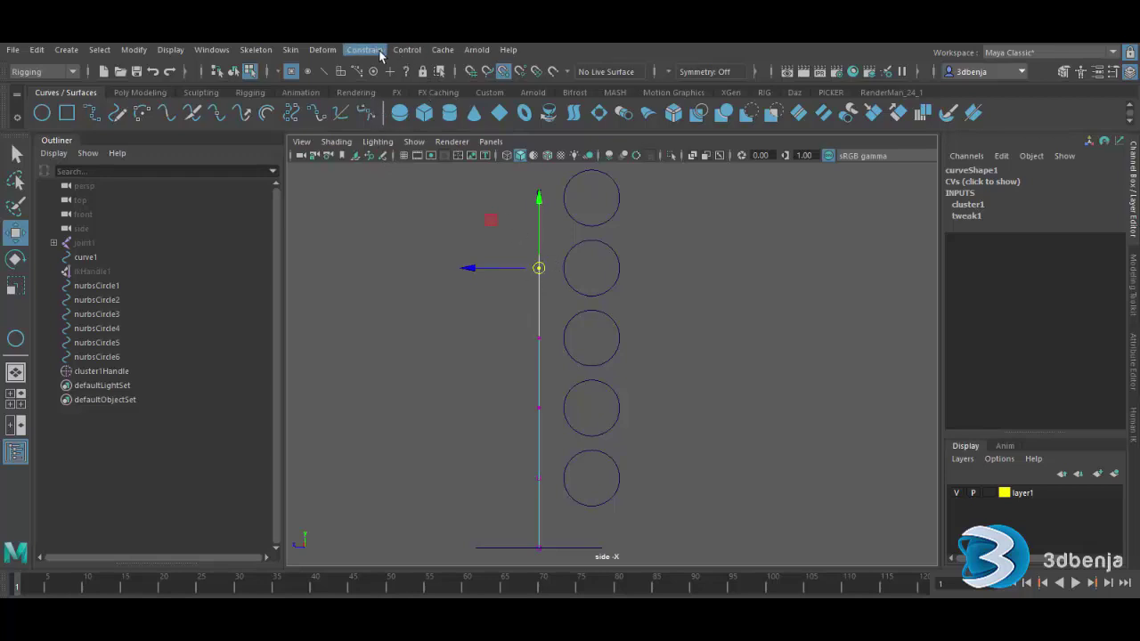
pyautogui.click(322, 50)
pyautogui.click(372, 70)
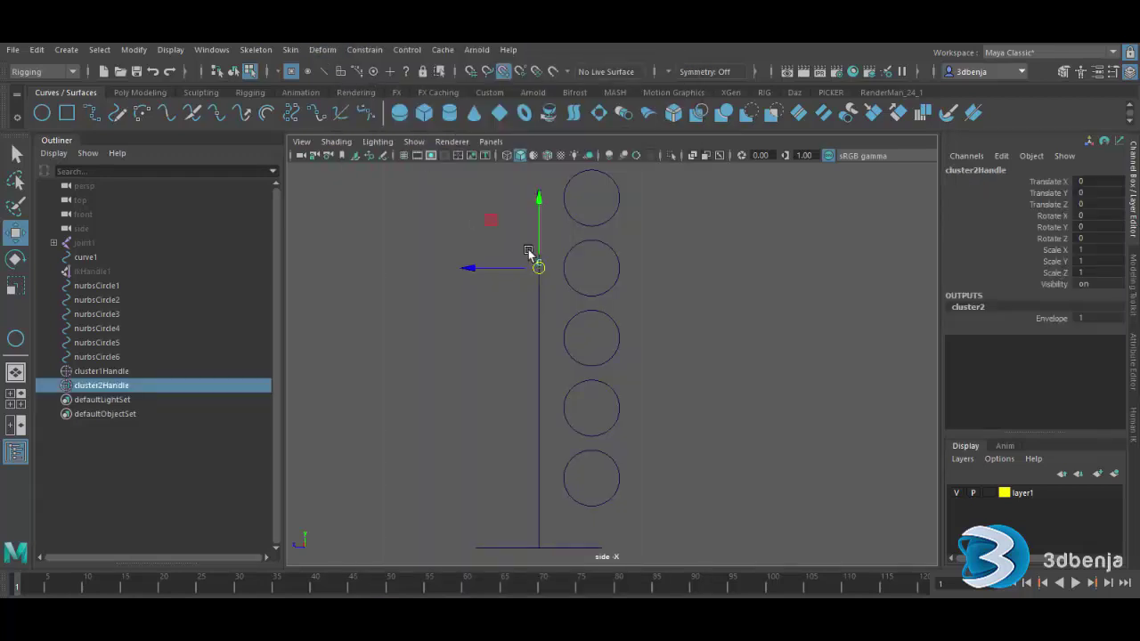
pyautogui.click(715, 333)
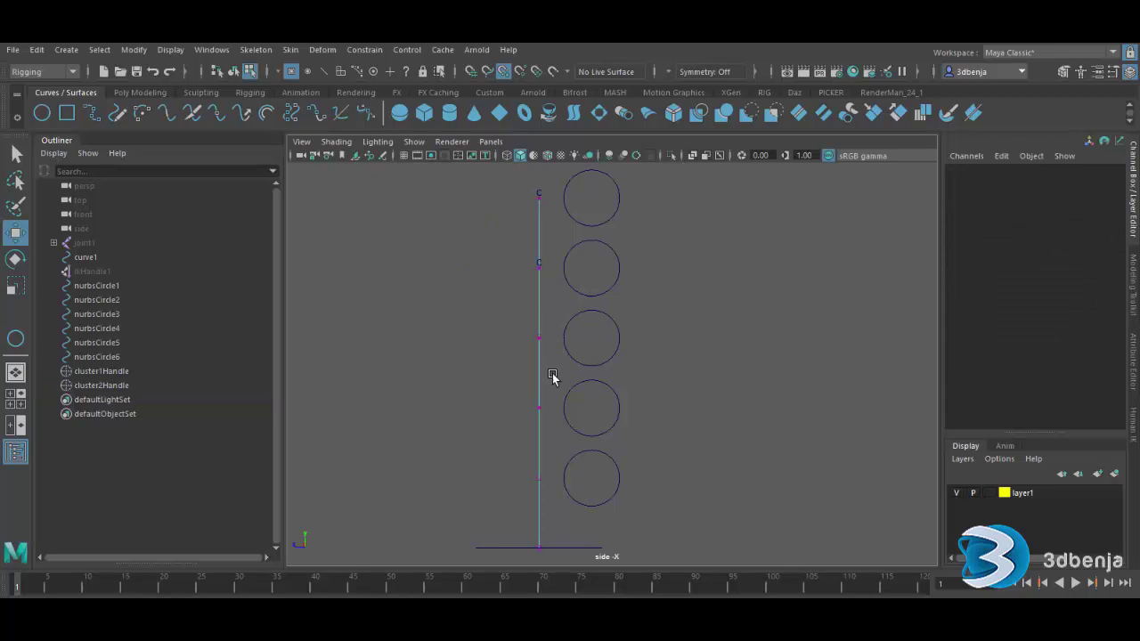
# Create separate clusters on the third and fourth control vertices from the top of the curve
pyautogui.click(539, 338)
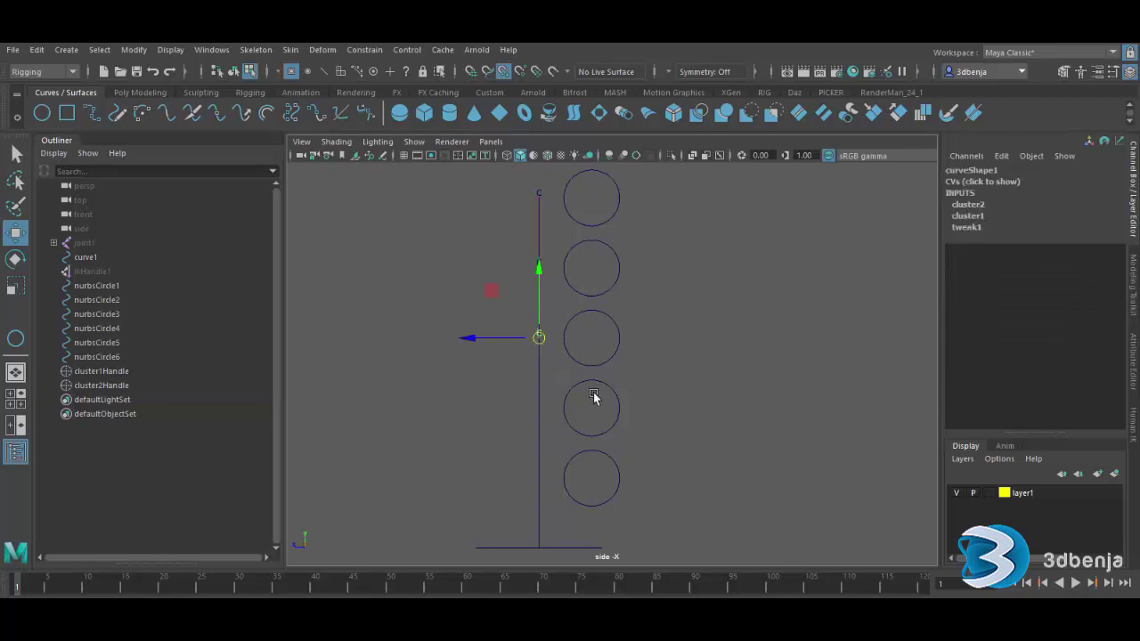
pyautogui.press('g')
pyautogui.click(688, 416)
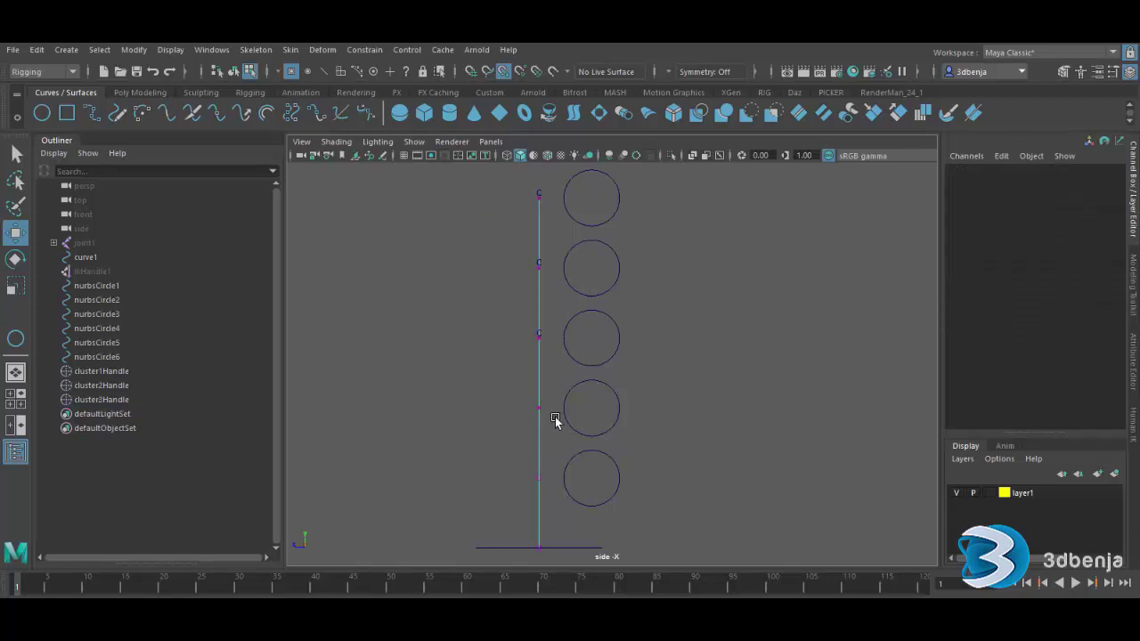
pyautogui.click(539, 408)
pyautogui.press('g')
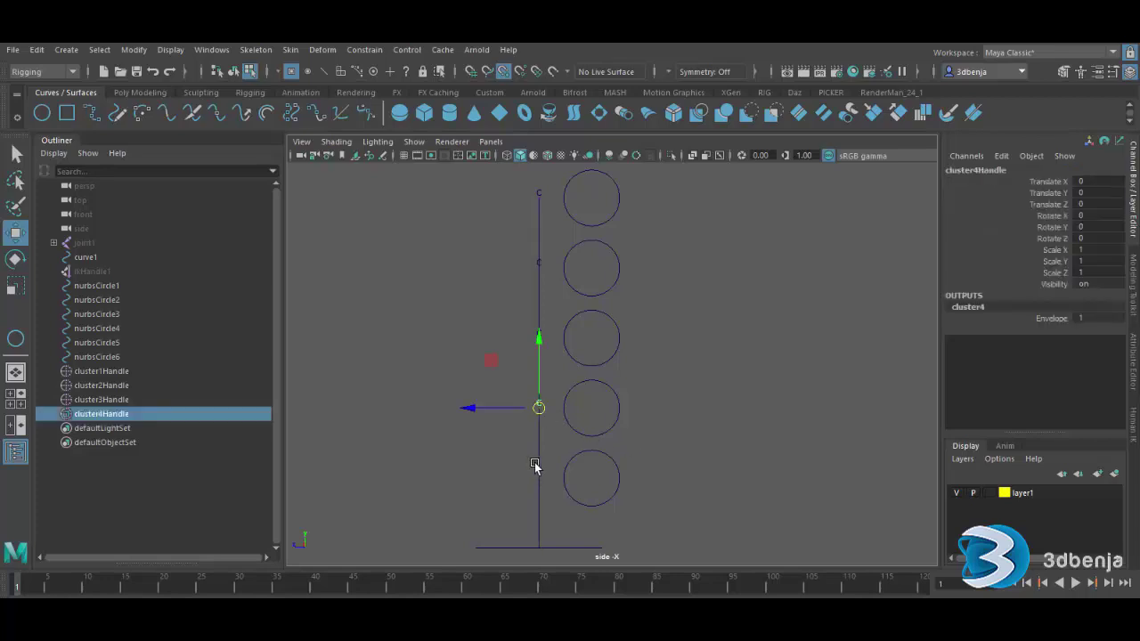
# Create separate clusters on the curve's two lowest control vertices, then return to object selection
pyautogui.click(539, 481)
pyautogui.press('g')
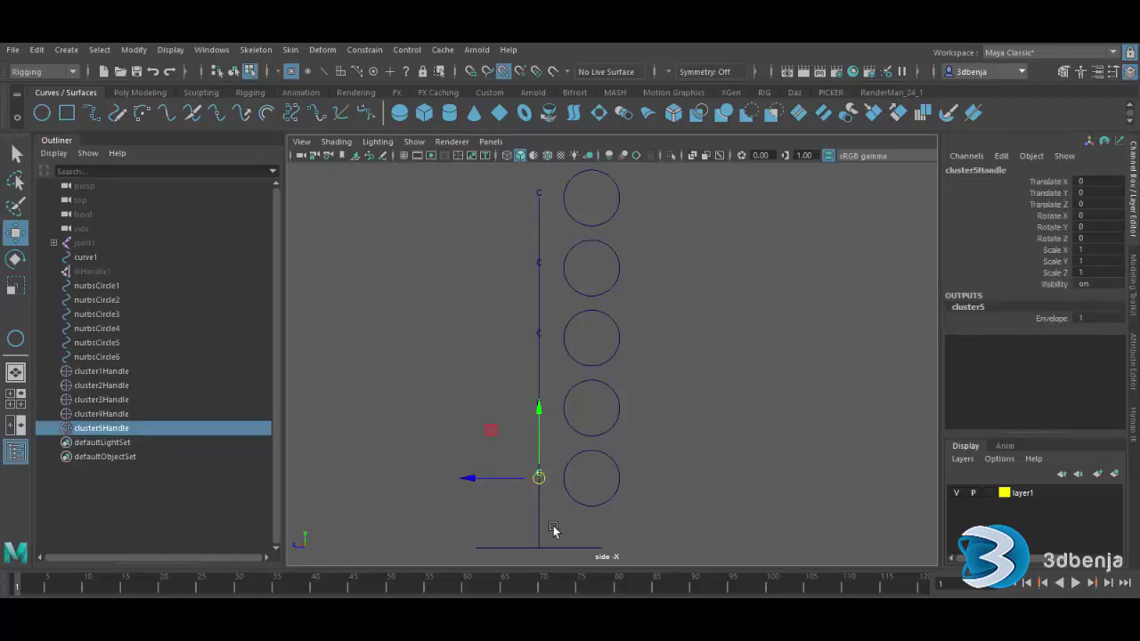
pyautogui.click(548, 523)
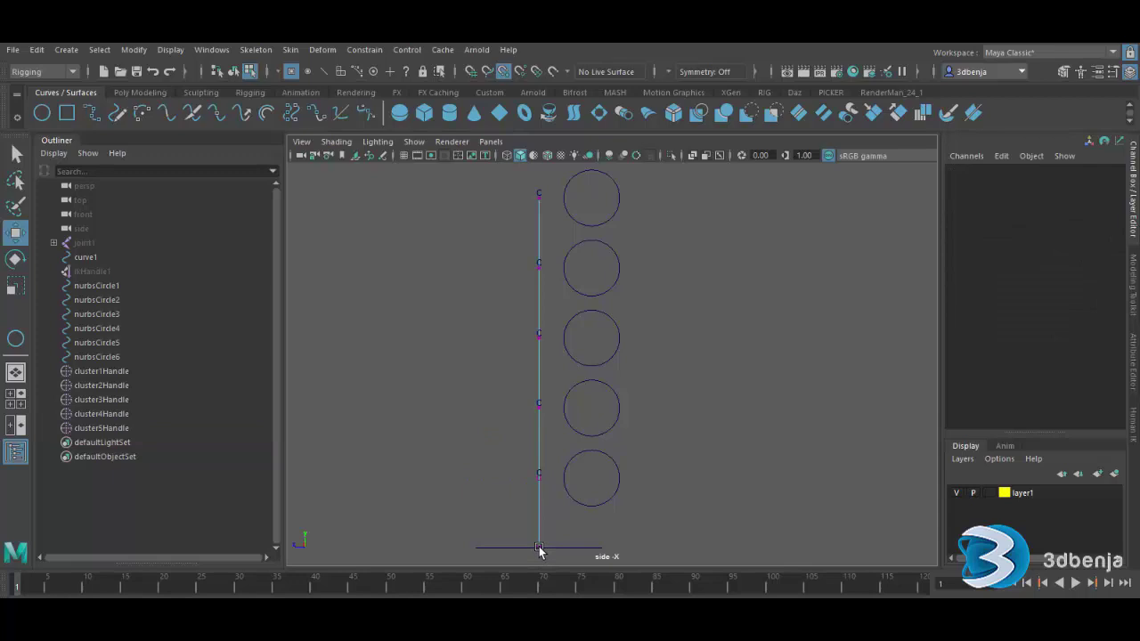
pyautogui.click(538, 546)
pyautogui.press('g')
pyautogui.click(709, 529)
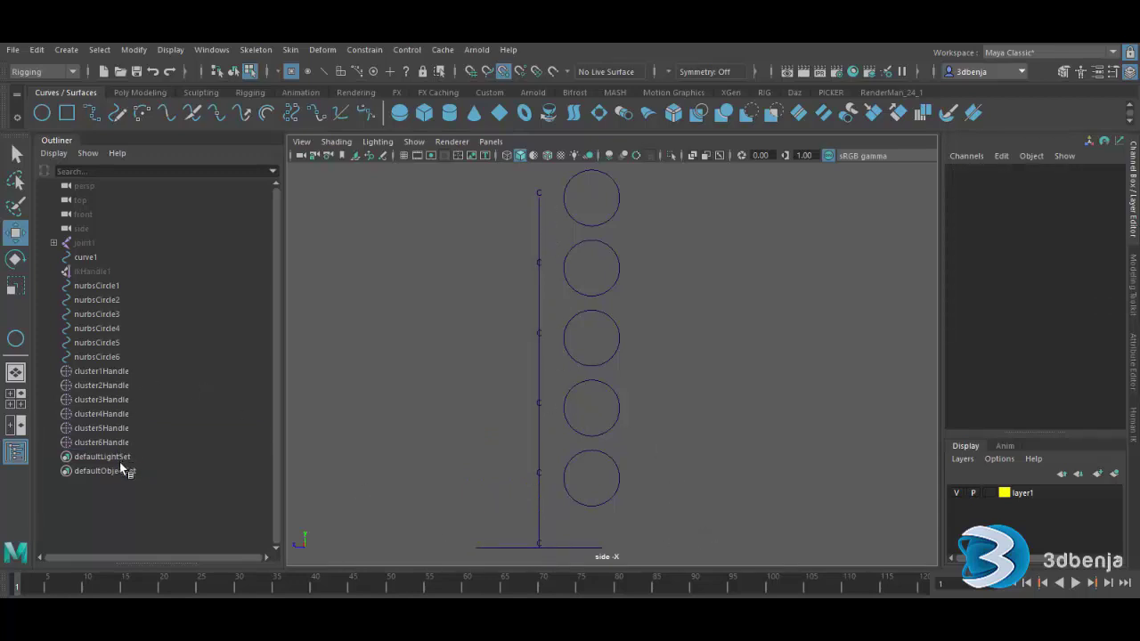
pyautogui.click(233, 71)
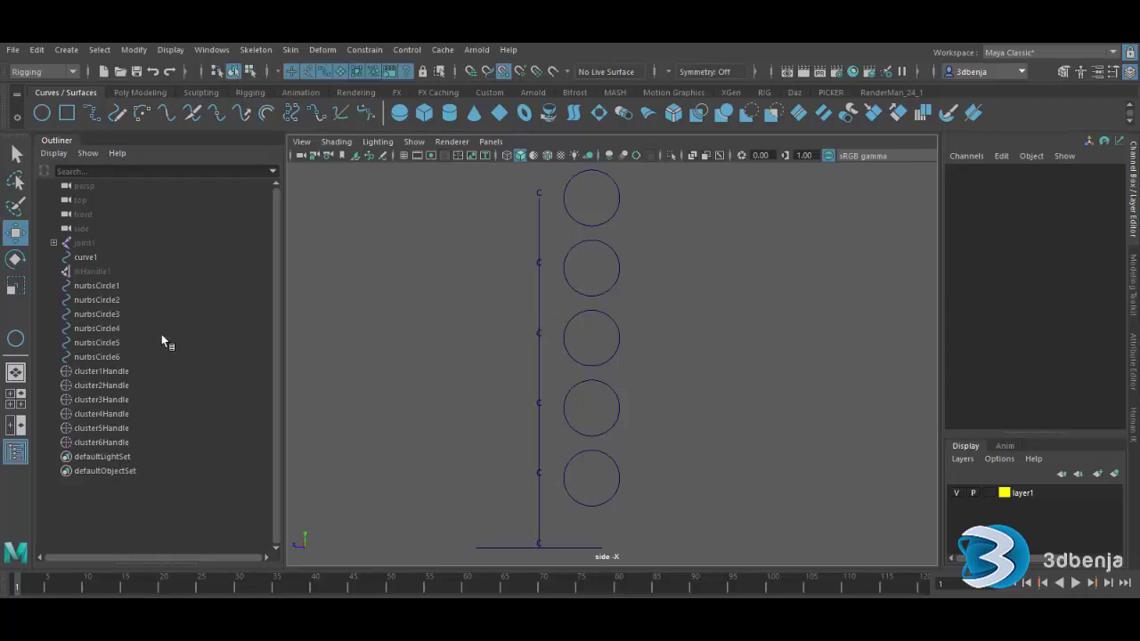
# Turn off point snapping and move the third cluster handle to a Translate Z of about -0.4 to test the curve's deformation
pyautogui.click(98, 329)
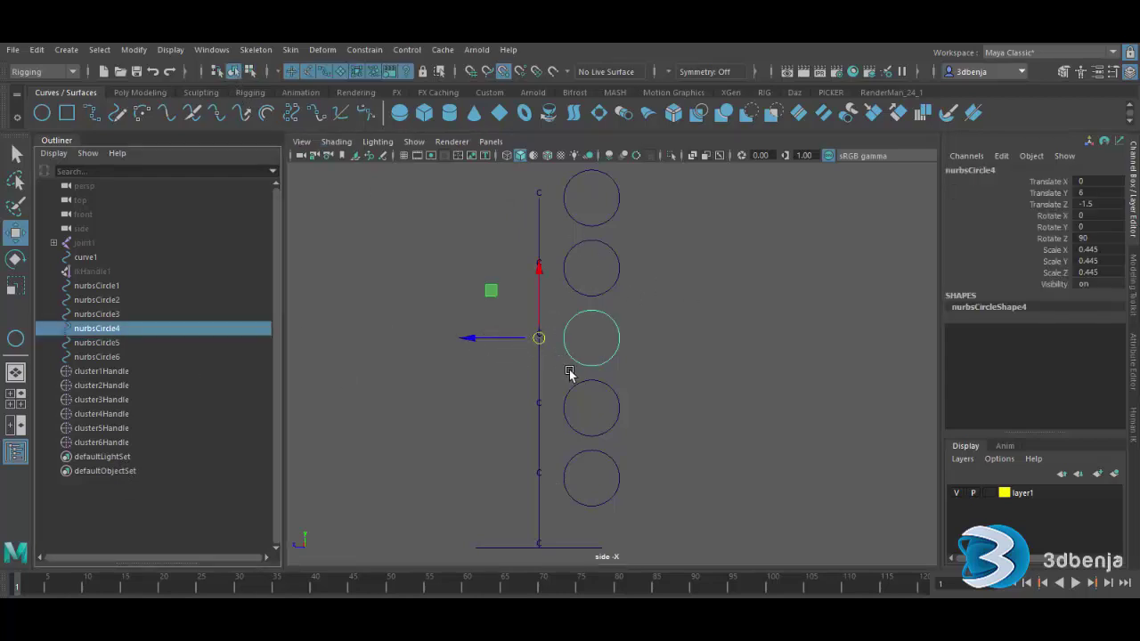
pyautogui.click(112, 400)
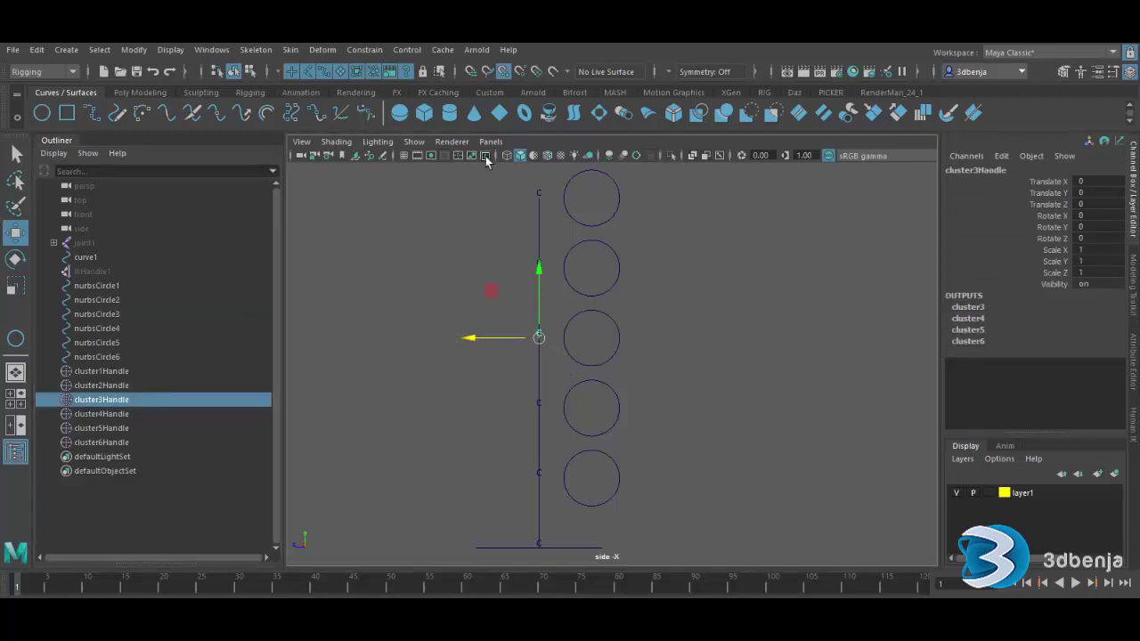
pyautogui.click(504, 72)
pyautogui.moveTo(469, 341); pyautogui.dragTo(481, 350)
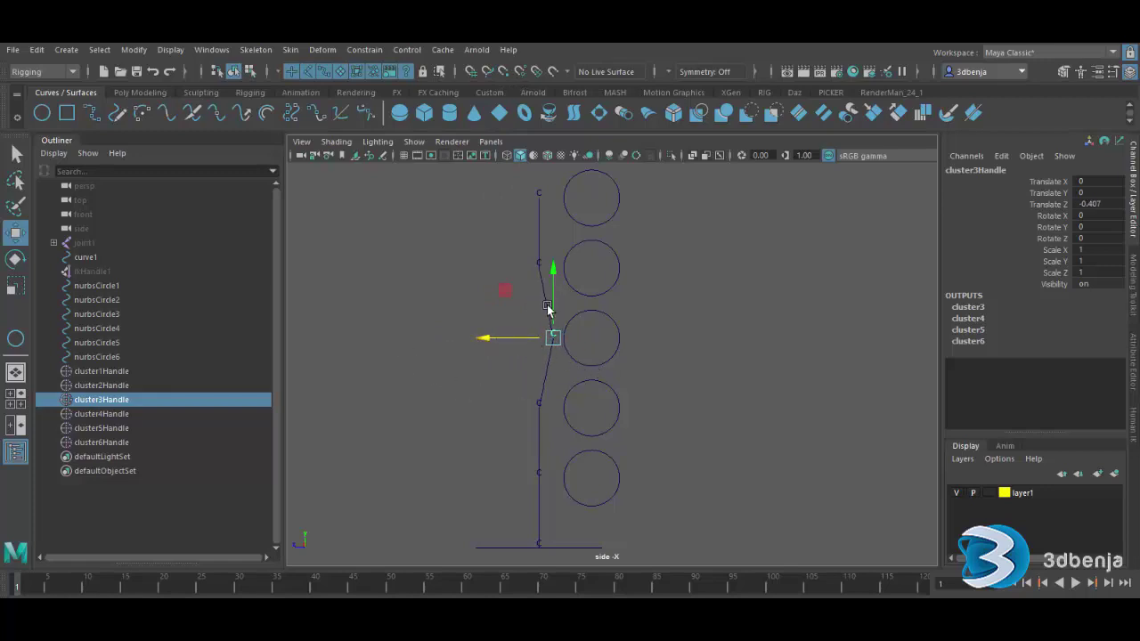
# Undo the test move of the third cluster handle and clear the selection
pyautogui.click(89, 259)
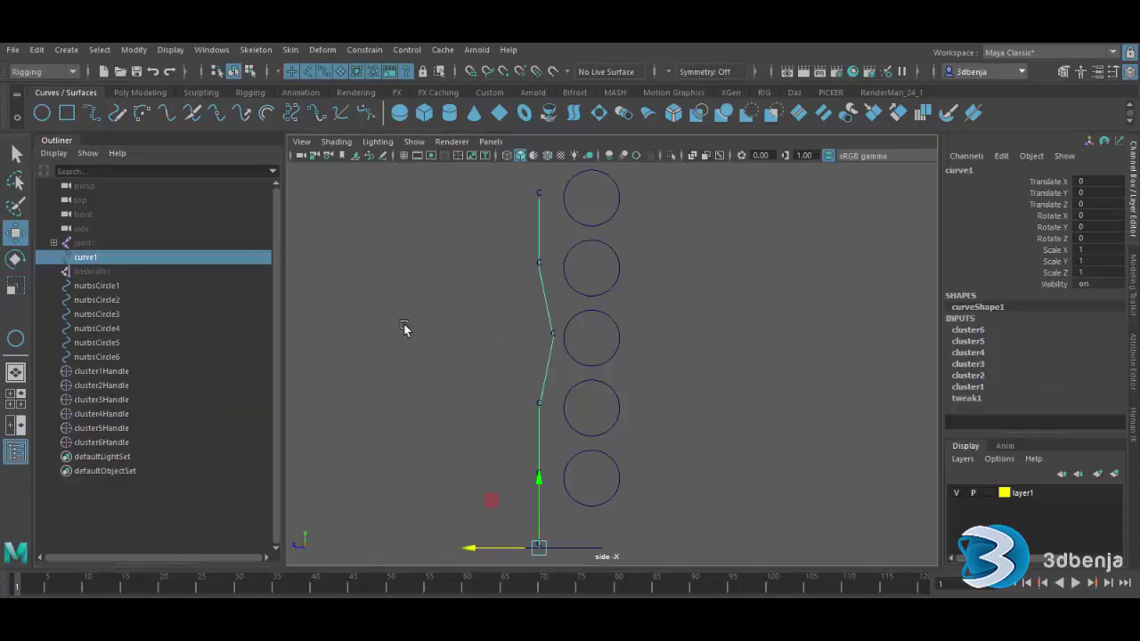
pyautogui.click(555, 334)
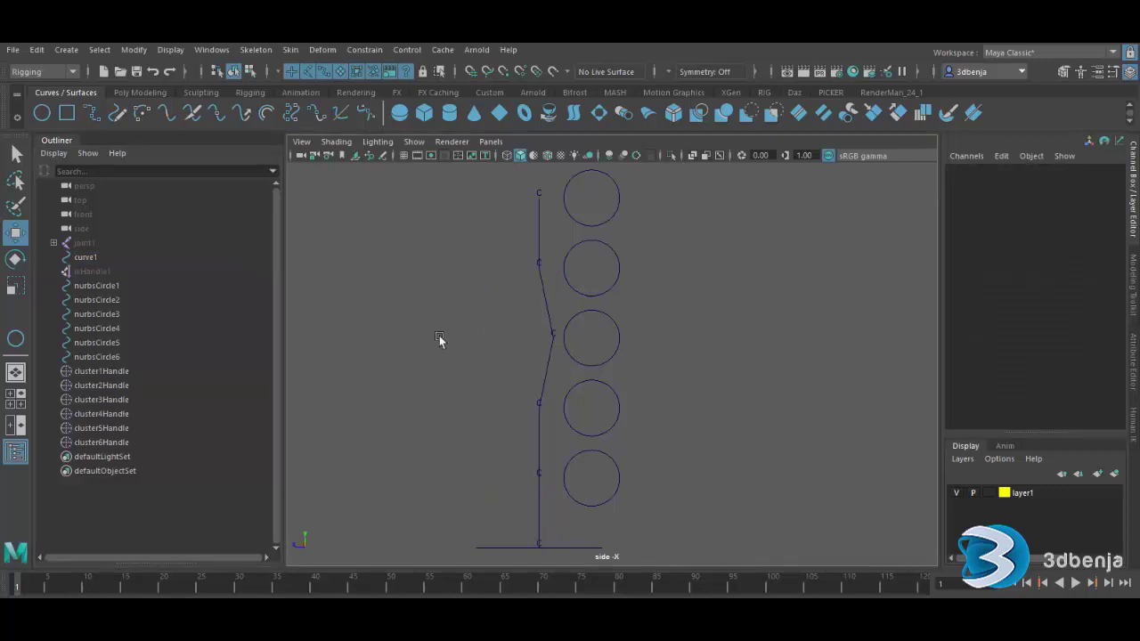
pyautogui.click(553, 336)
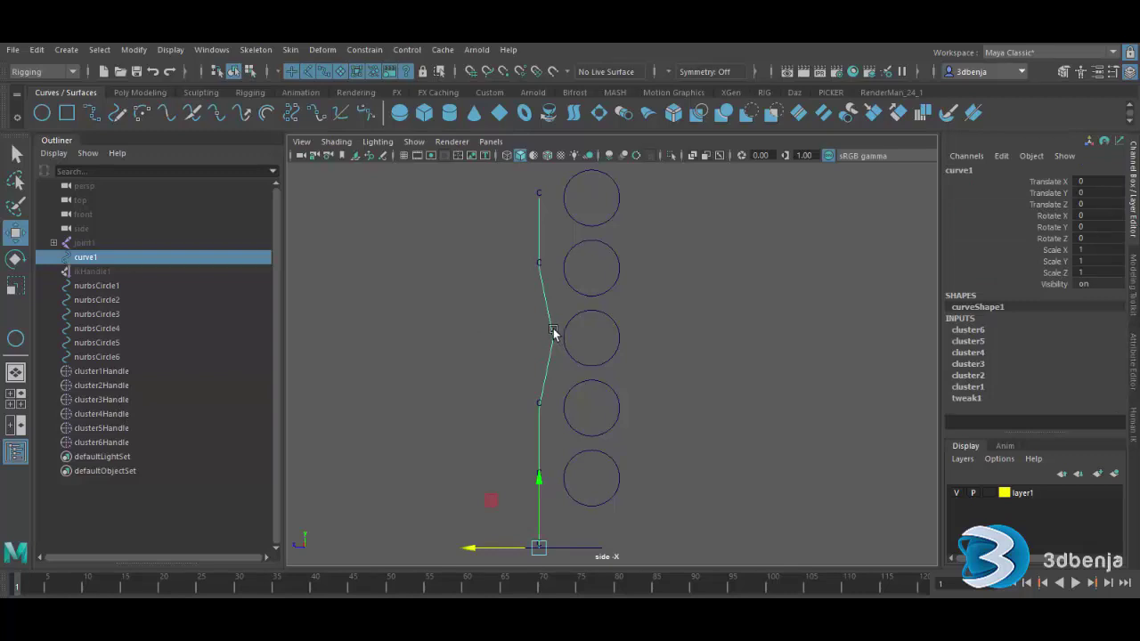
pyautogui.click(115, 384)
pyautogui.click(119, 400)
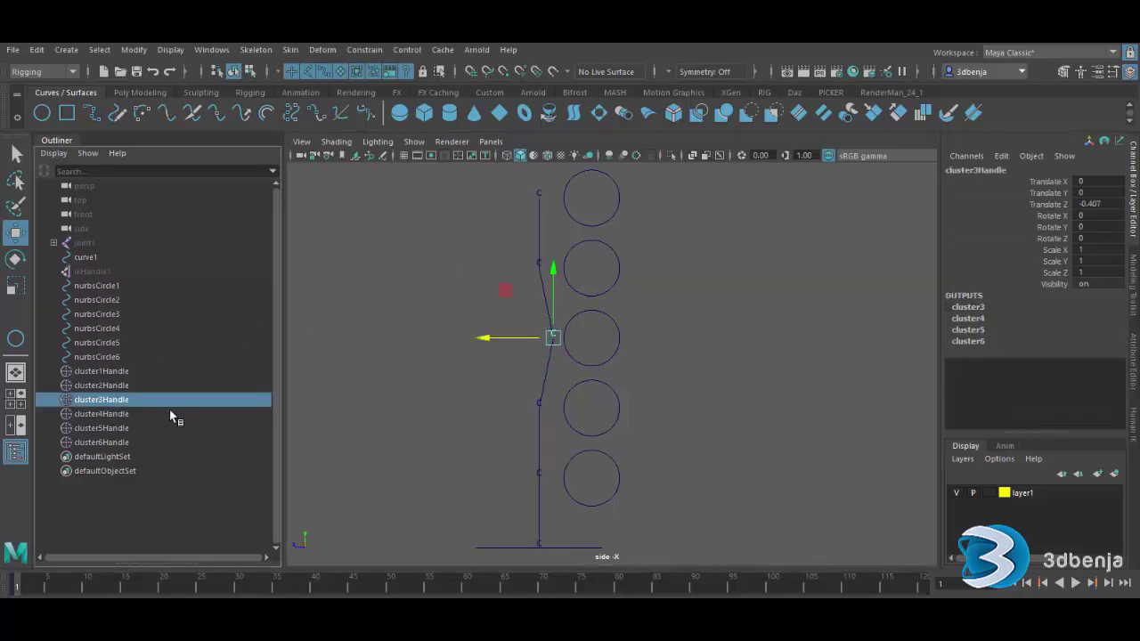
pyautogui.click(535, 352)
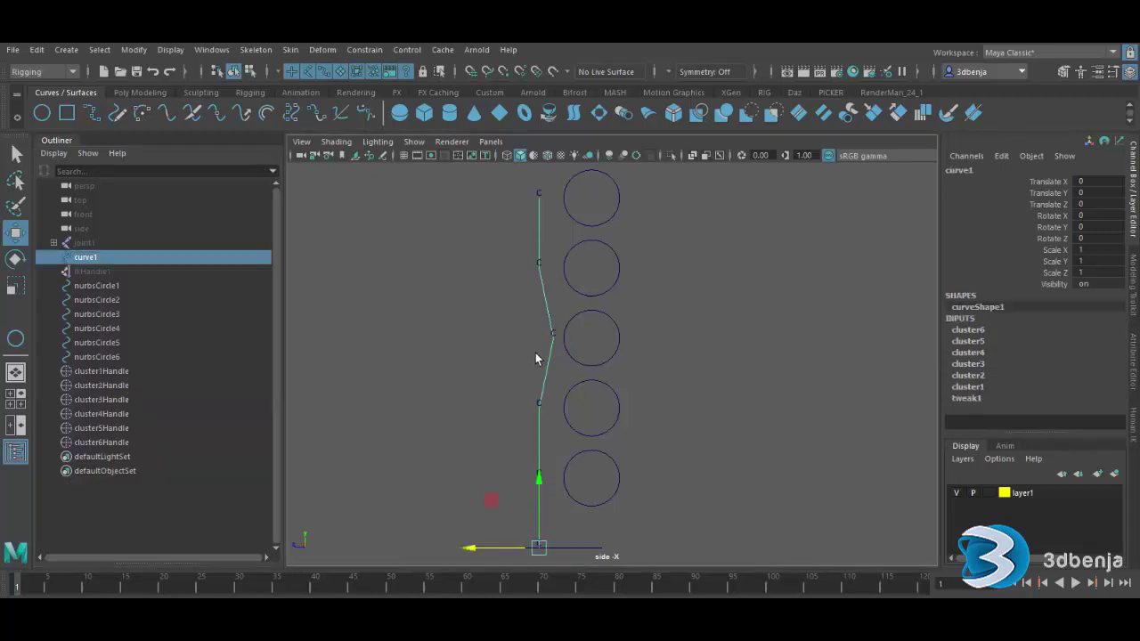
pyautogui.click(535, 359)
pyautogui.click(535, 359)
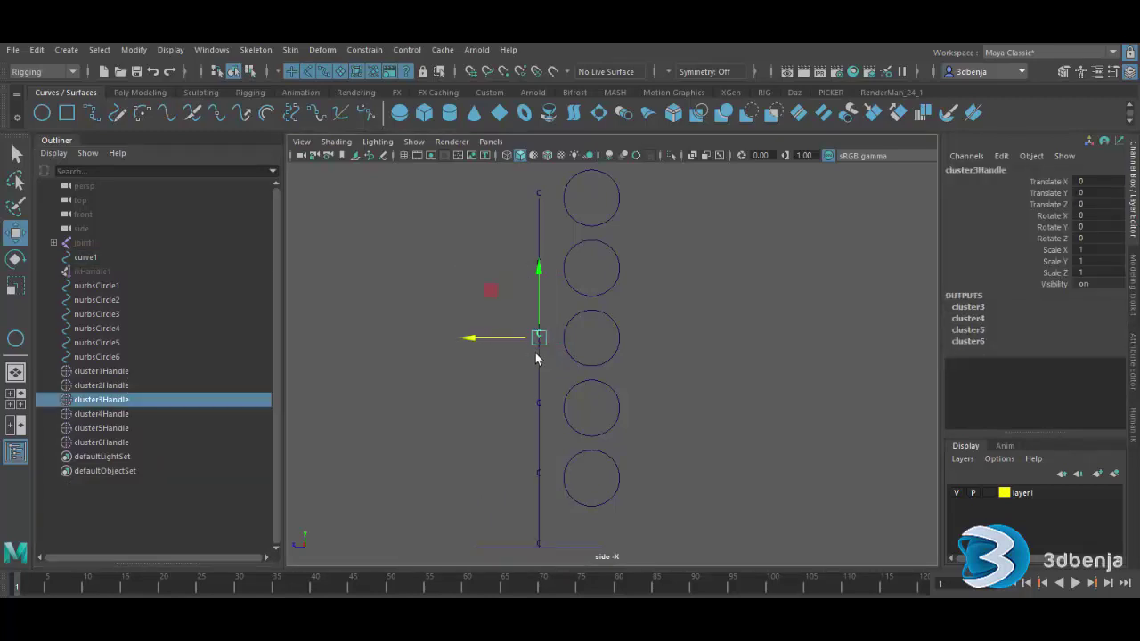
pyautogui.click(642, 366)
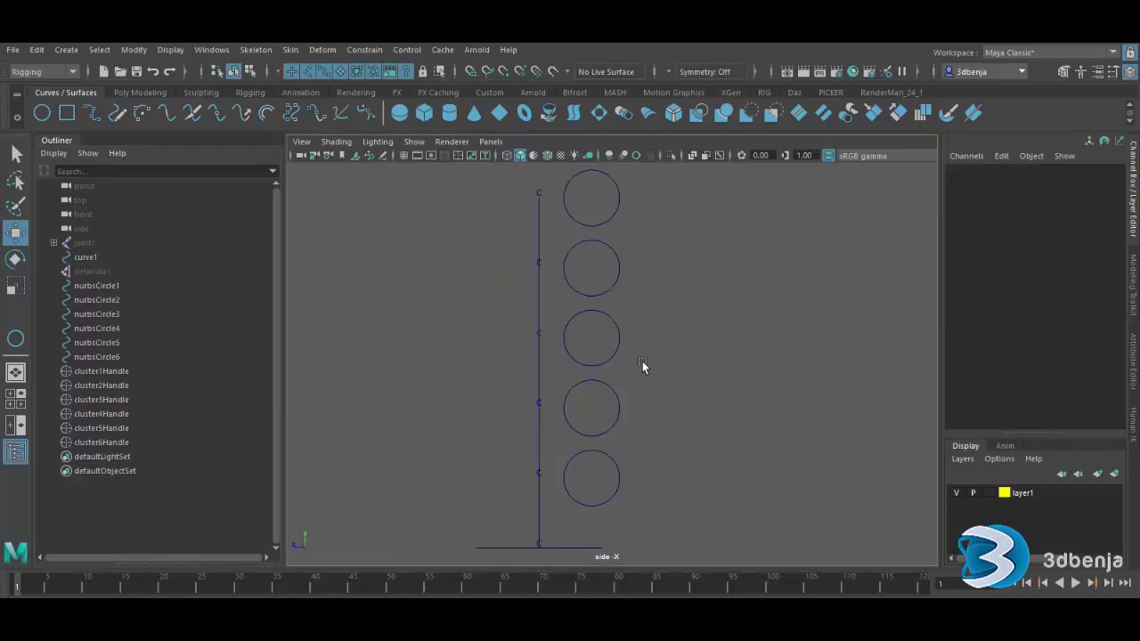
pyautogui.click(538, 187)
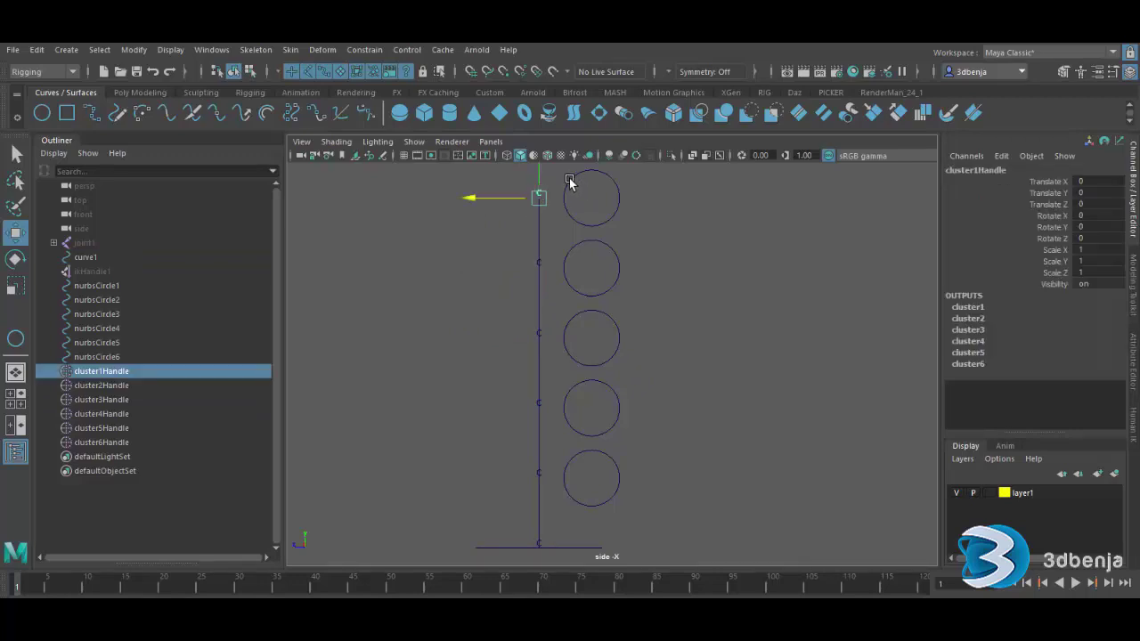
pyautogui.press('capslock')
pyautogui.click(569, 183)
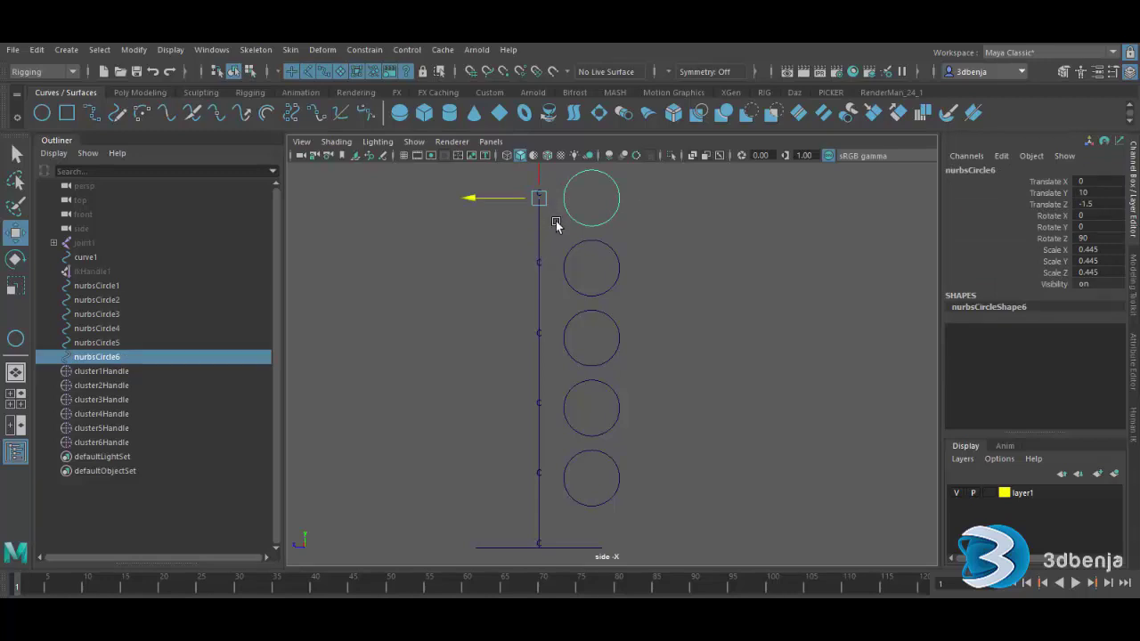
pyautogui.click(556, 221)
pyautogui.click(124, 371)
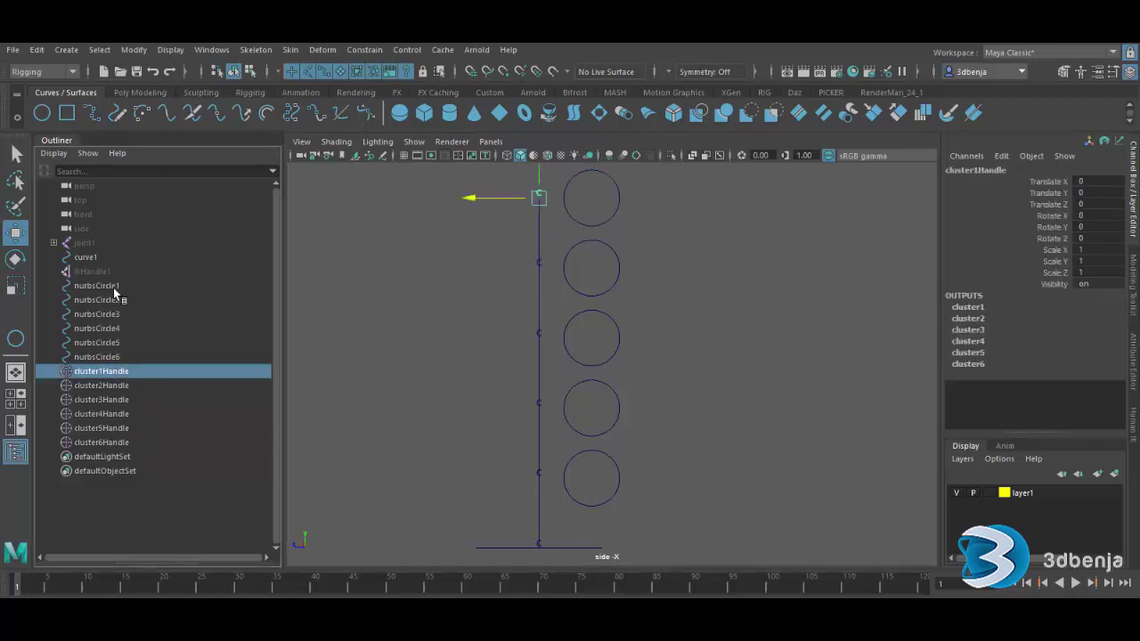
pyautogui.keyDown('shift'); pyautogui.click(113, 286); pyautogui.keyUp('shift')
pyautogui.click(114, 287)
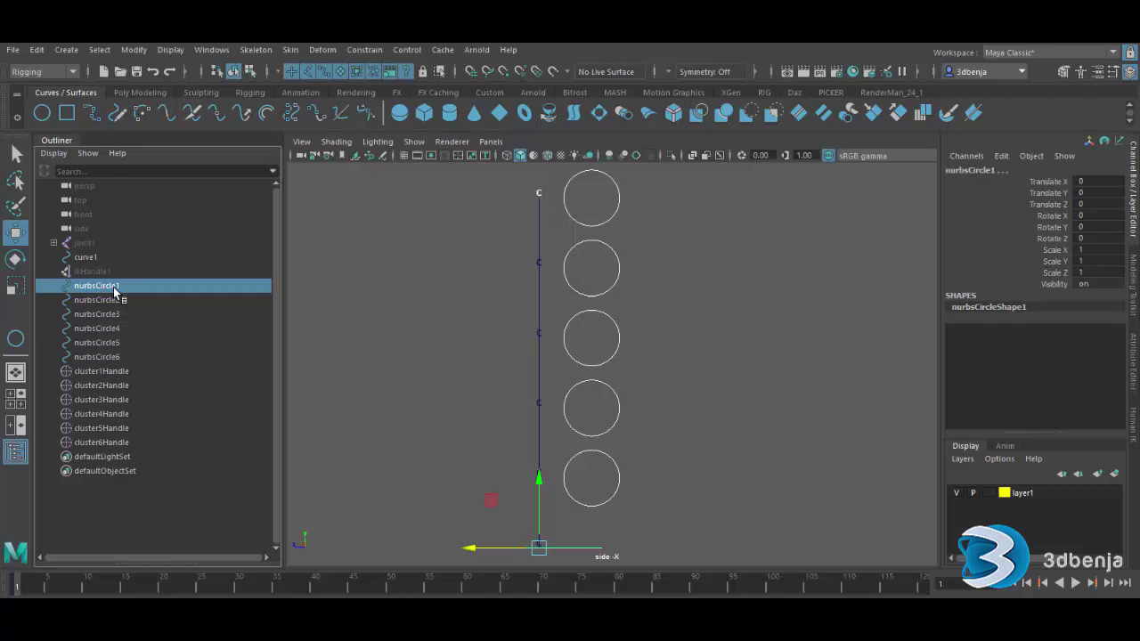
pyautogui.click(120, 370)
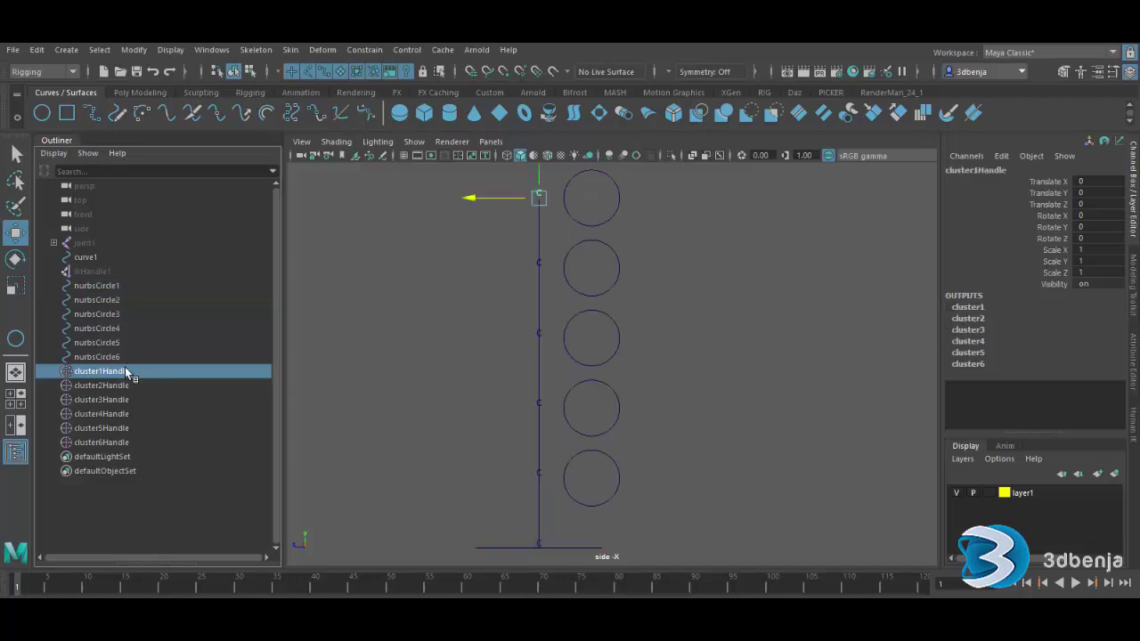
pyautogui.keyDown('ctrl'); pyautogui.click(116, 286); pyautogui.keyUp('ctrl')
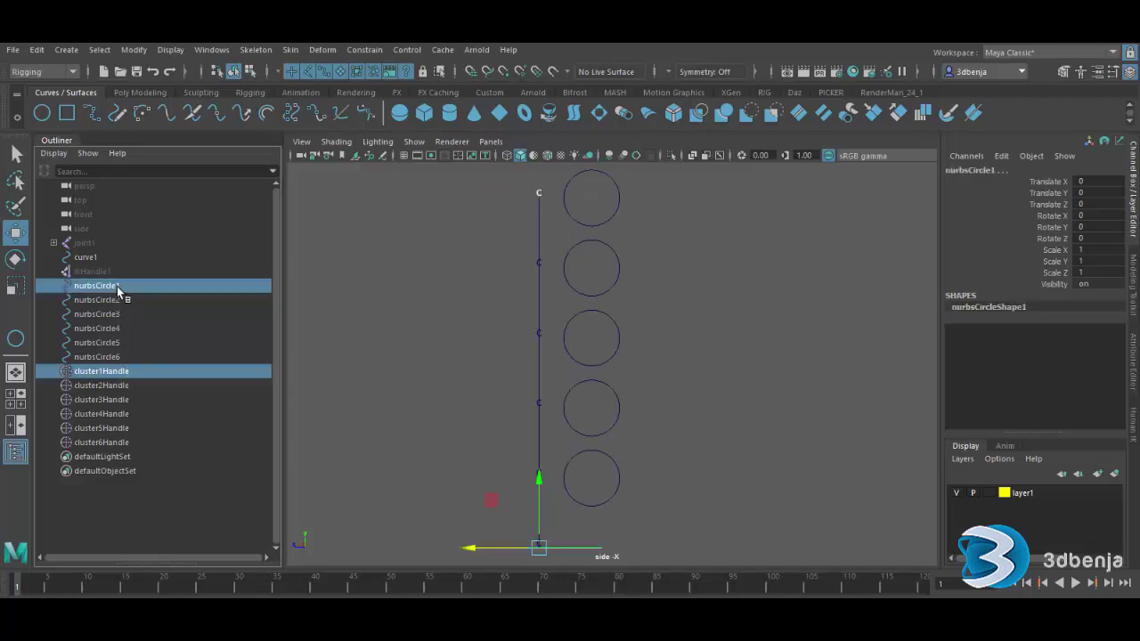
pyautogui.click(118, 357)
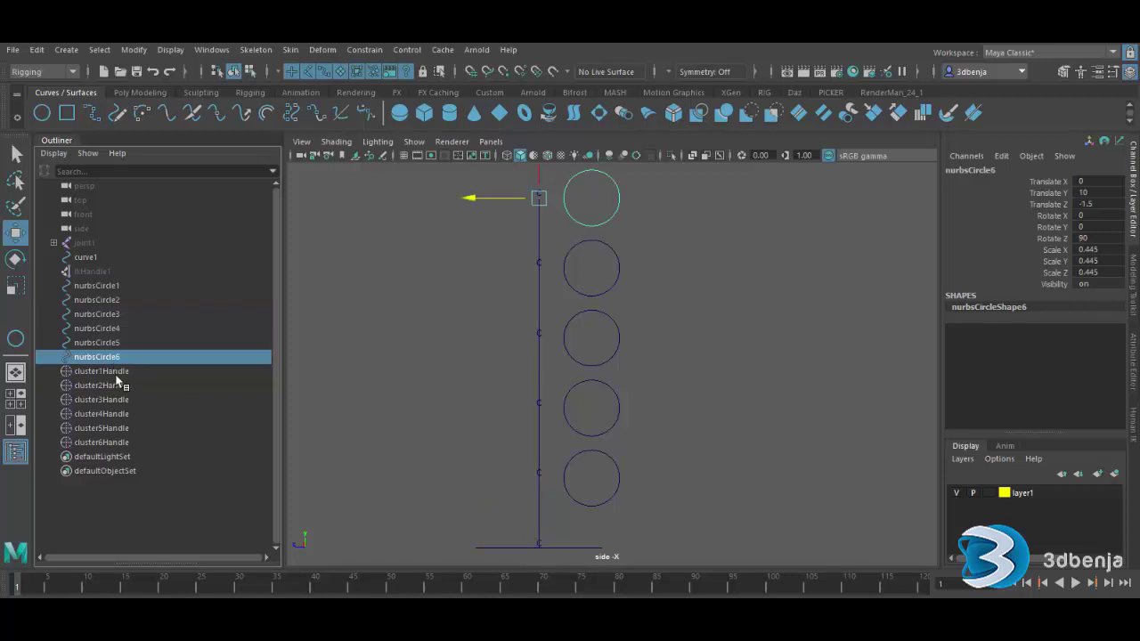
# Parent cluster1Handle under the top circle, nurbsCircle6, and test the link by nudging the circle to a Translate Z of about -1.58
pyautogui.click(117, 371)
pyautogui.keyDown('ctrl'); pyautogui.click(115, 357); pyautogui.keyUp('ctrl')
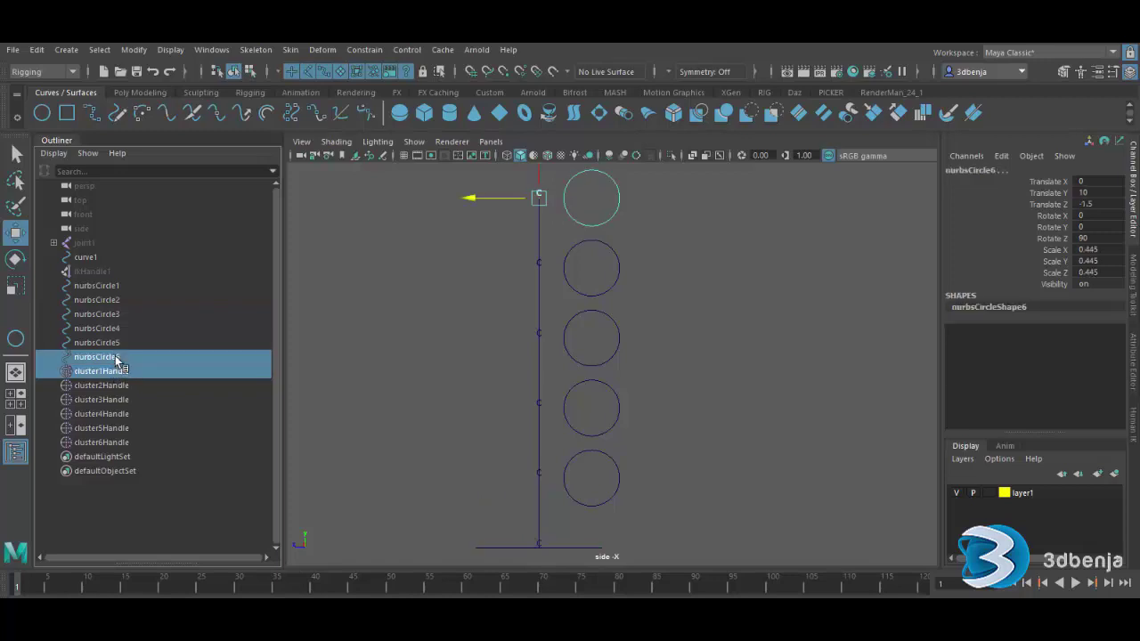
pyautogui.press('p')
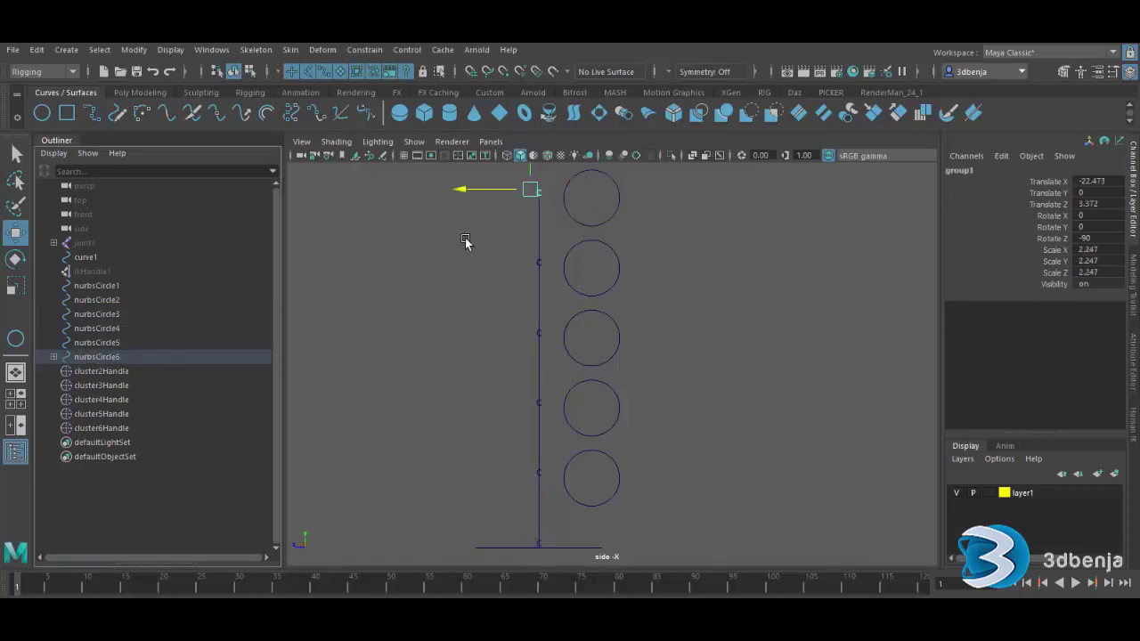
pyautogui.click(617, 215)
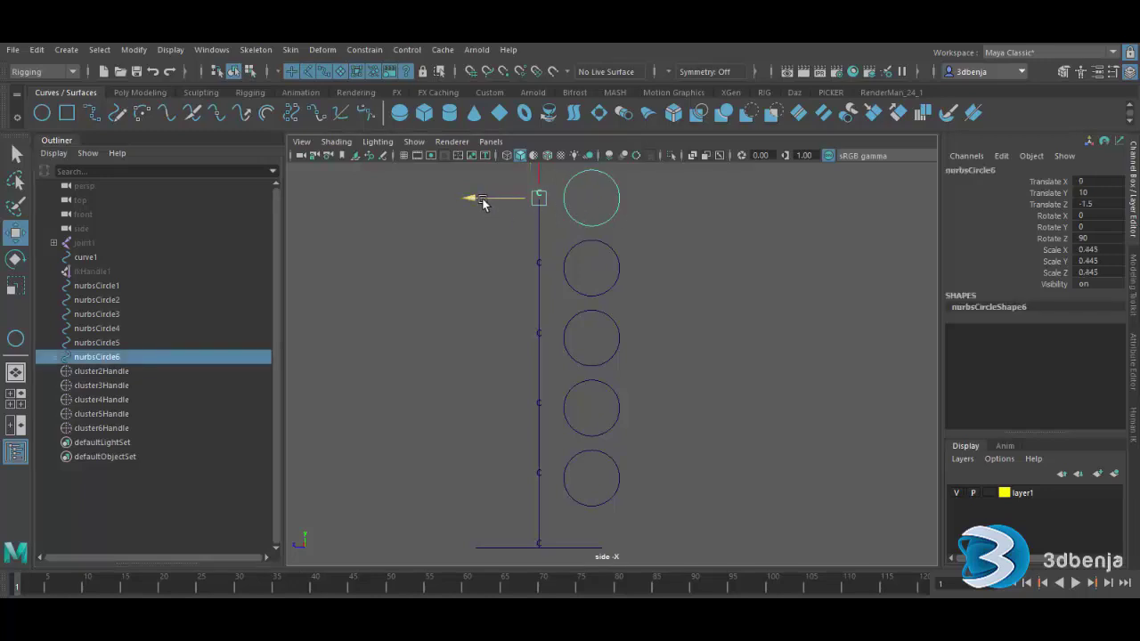
pyautogui.moveTo(481, 203); pyautogui.dragTo(485, 205)
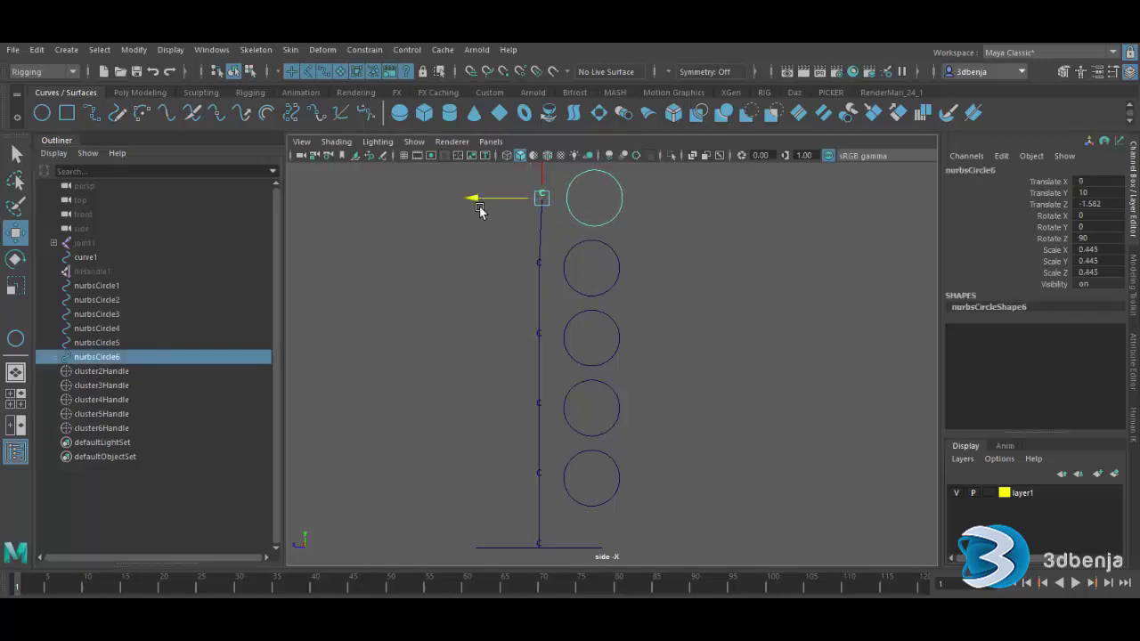
# Parent cluster2Handle under the second circle from the top, nurbsCircle5, and cluster3Handle under the third, nurbsCircle4
pyautogui.click(122, 371)
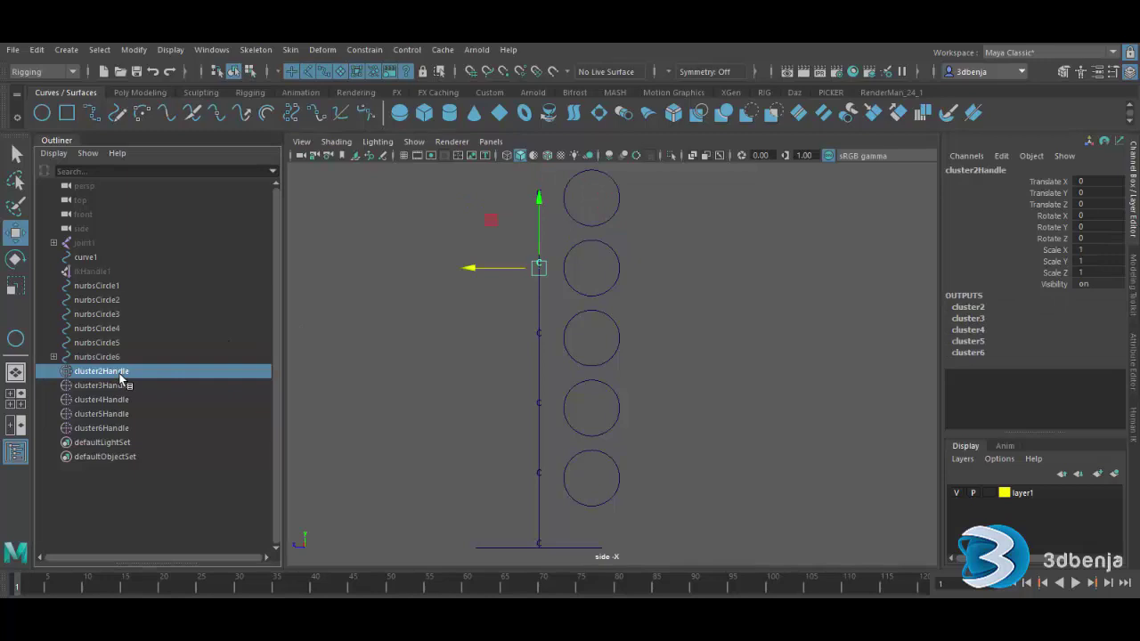
pyautogui.keyDown('shift'); pyautogui.click(628, 272); pyautogui.keyUp('shift')
pyautogui.press('p')
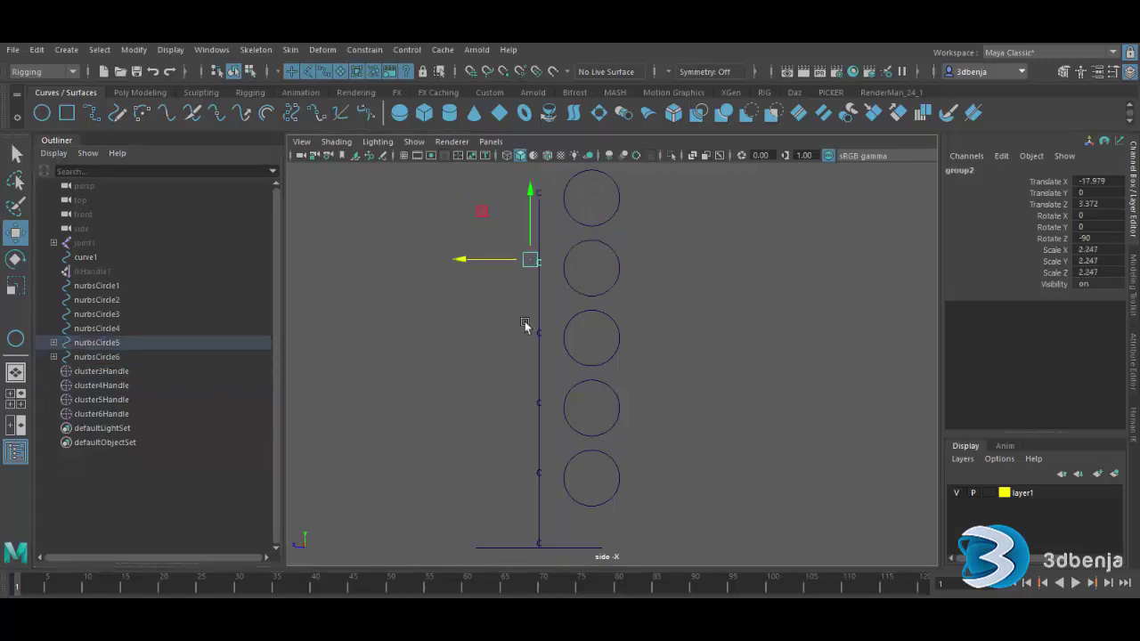
pyautogui.click(122, 370)
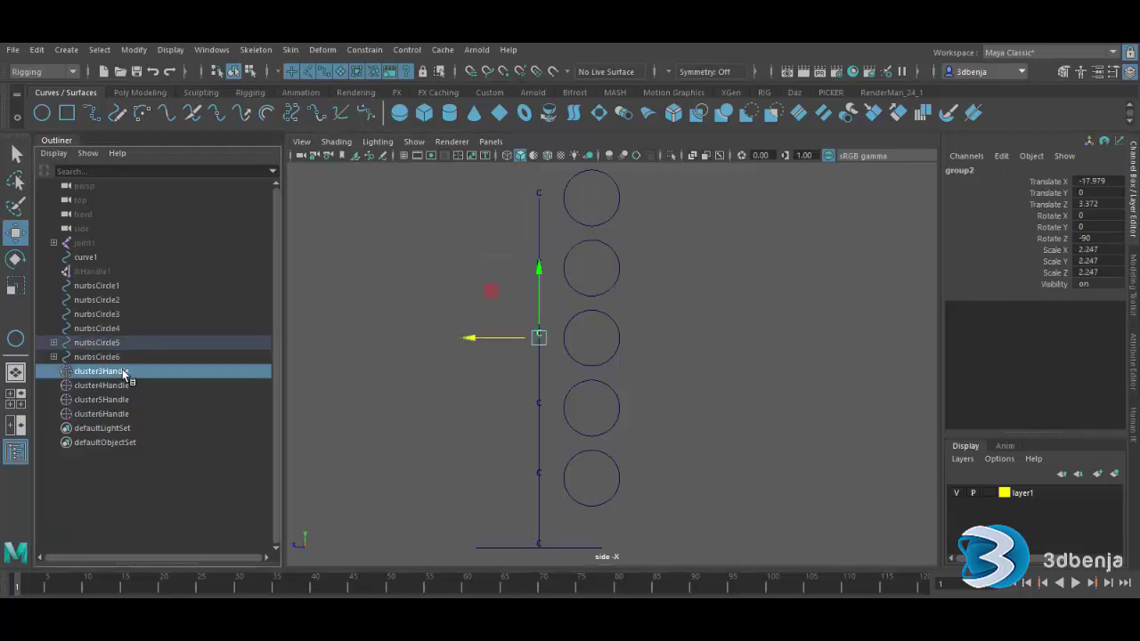
pyautogui.keyDown('shift'); pyautogui.click(617, 353); pyautogui.keyUp('shift')
pyautogui.press('p')
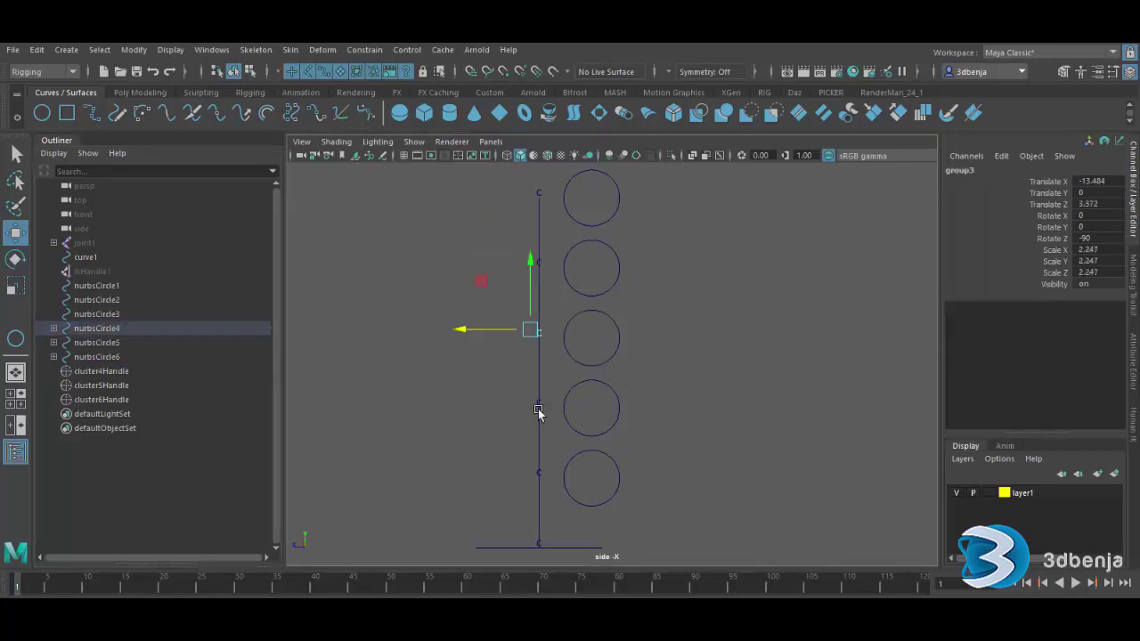
# Parent cluster4Handle under the fourth circle from the top, nurbsCircle3, and cluster5Handle under the fifth, nurbsCircle2
pyautogui.click(107, 372)
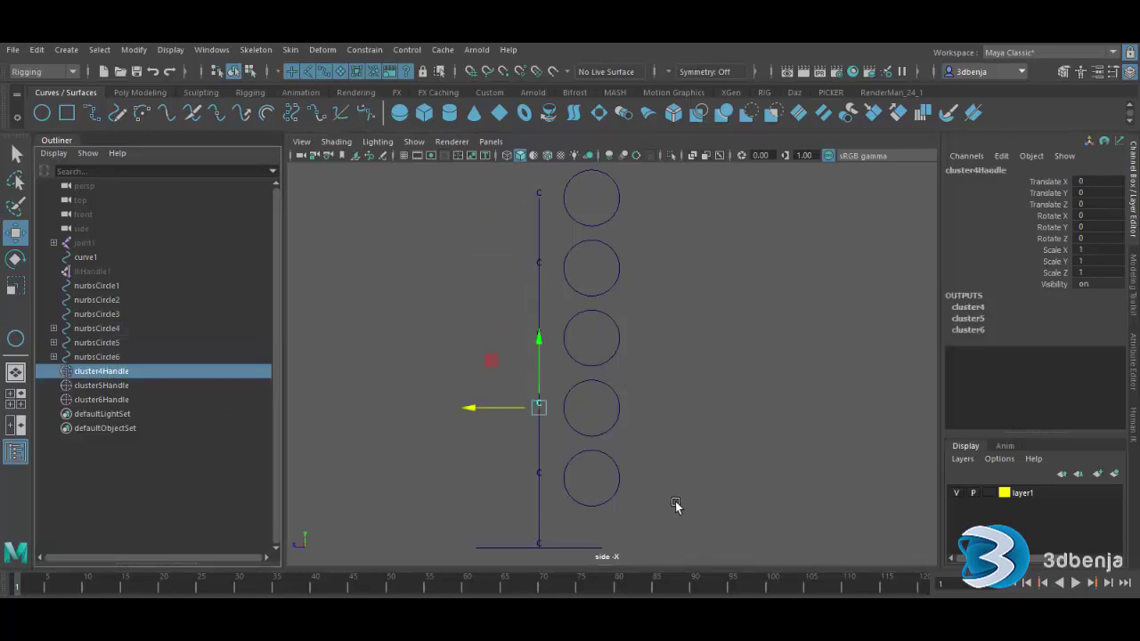
pyautogui.keyDown('shift'); pyautogui.click(618, 418); pyautogui.keyUp('shift')
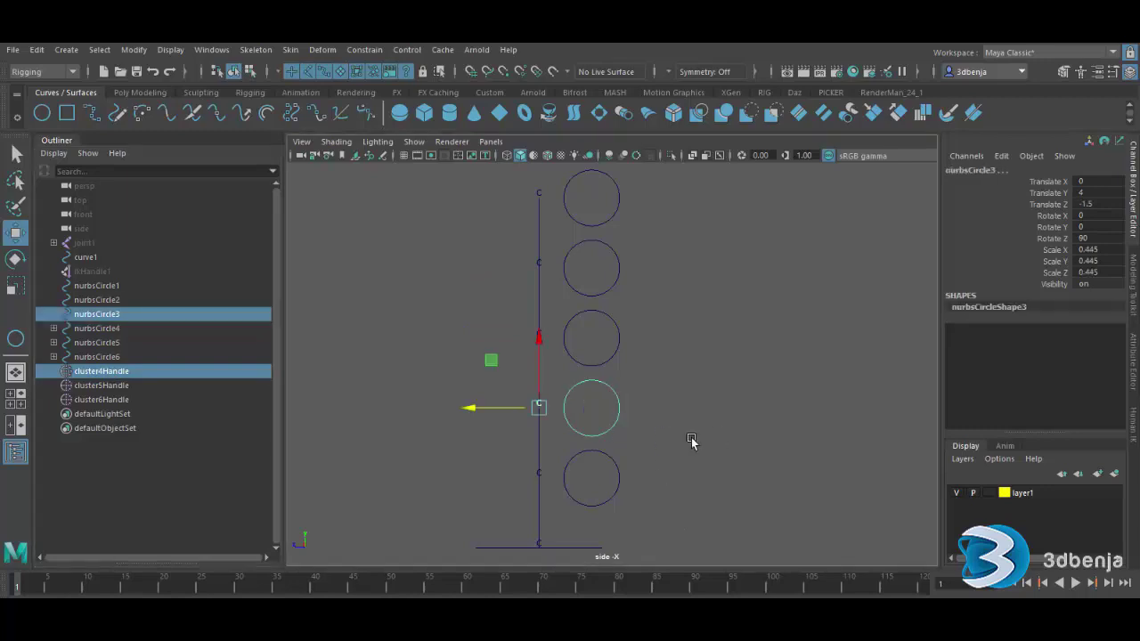
pyautogui.press('p')
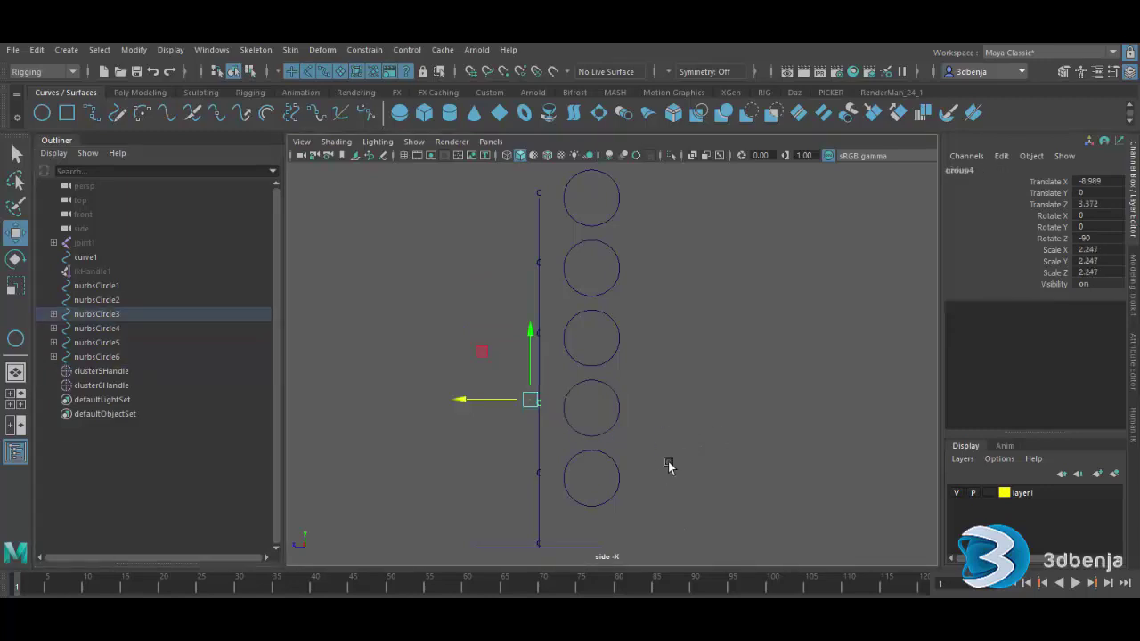
pyautogui.click(107, 372)
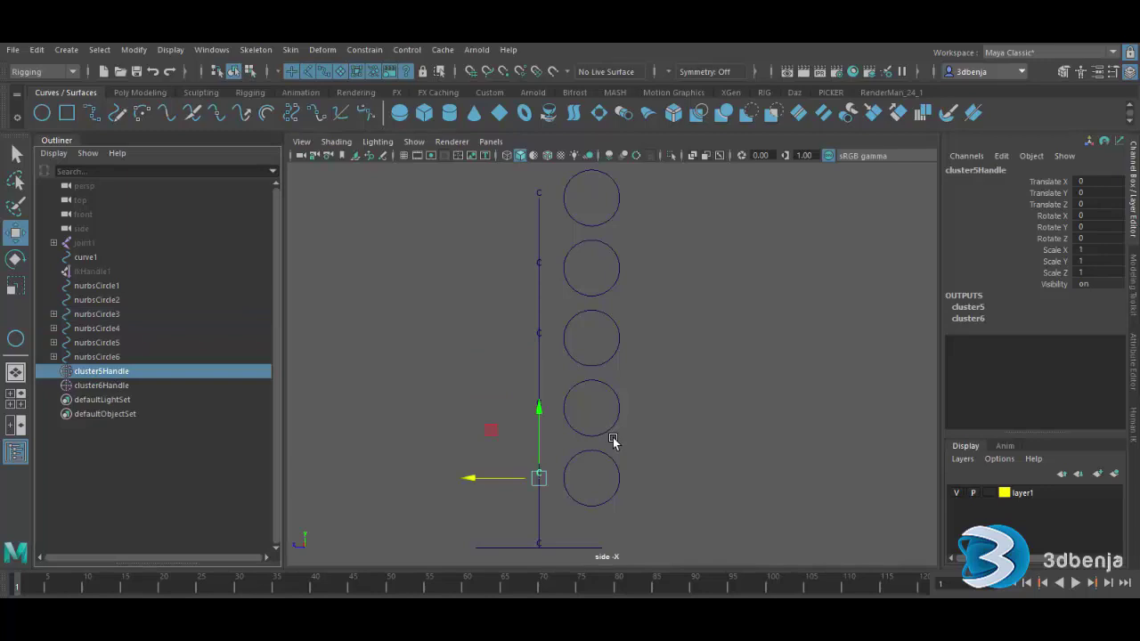
pyautogui.keyDown('shift'); pyautogui.click(611, 457); pyautogui.keyUp('shift')
pyautogui.press('p')
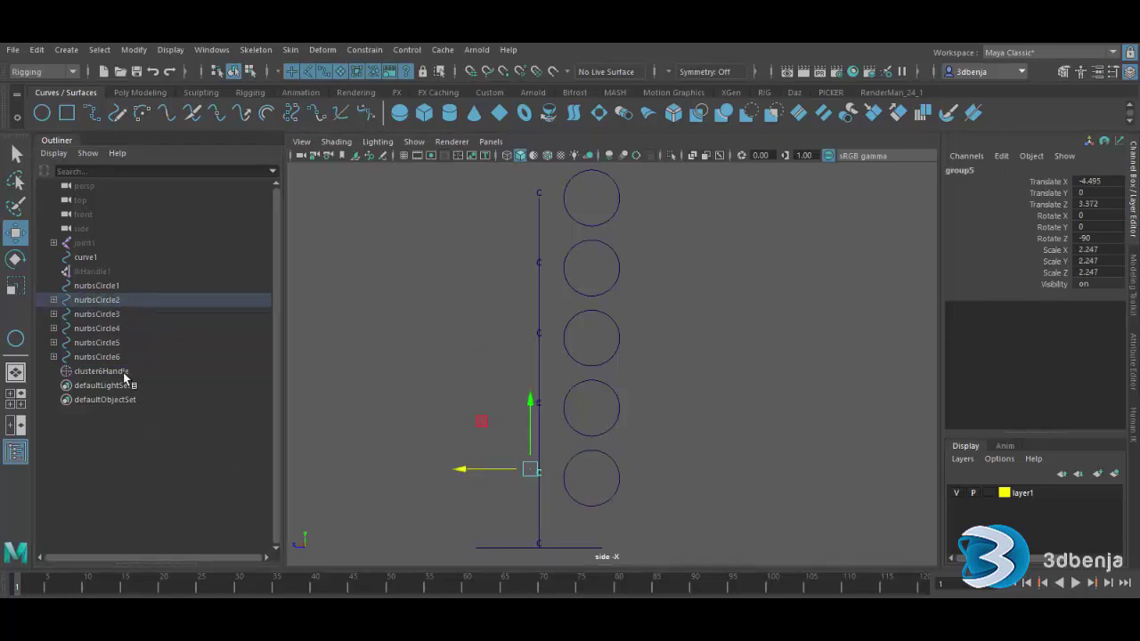
# Parent cluster6Handle under the large base circle, nurbsCircle1, and clear the selection
pyautogui.click(125, 374)
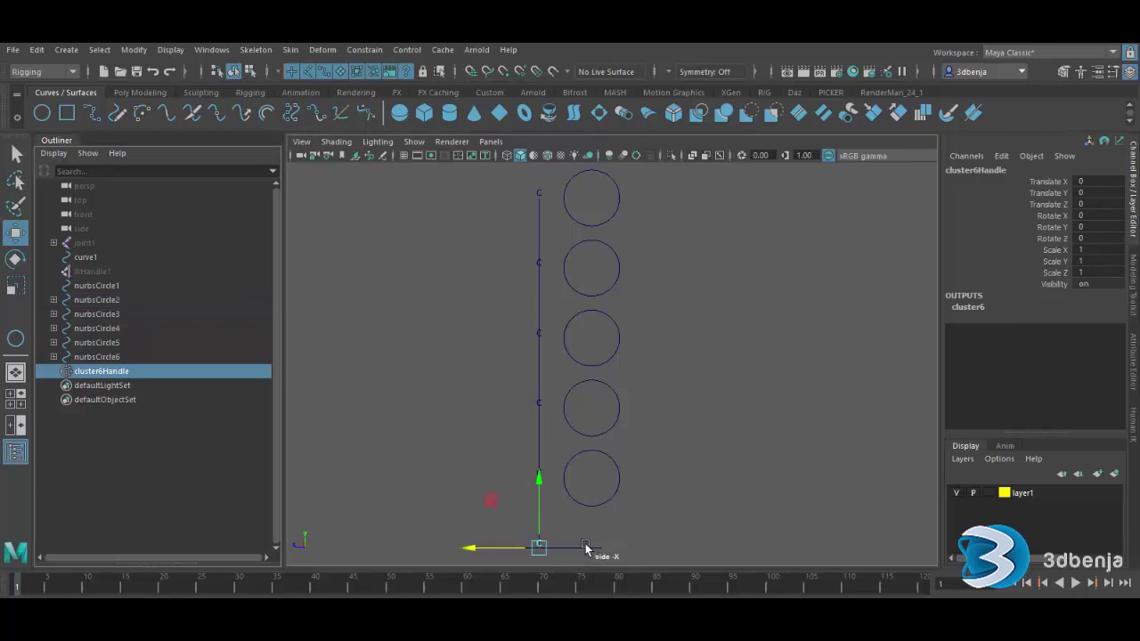
pyautogui.keyDown('shift'); pyautogui.click(622, 553); pyautogui.keyUp('shift')
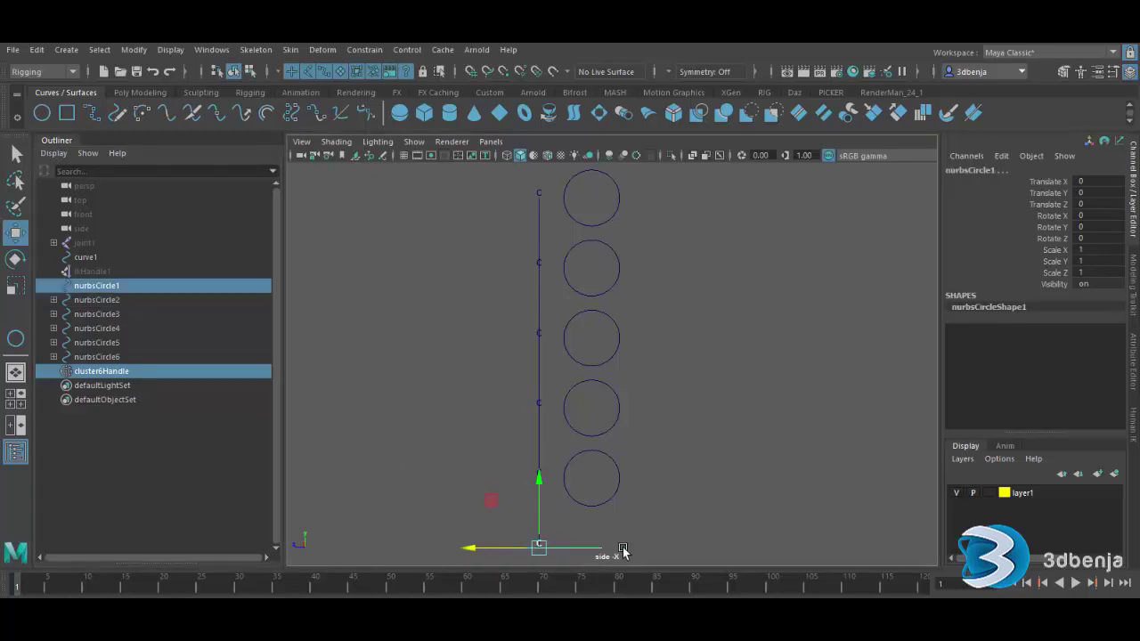
pyautogui.press('p')
pyautogui.click(666, 518)
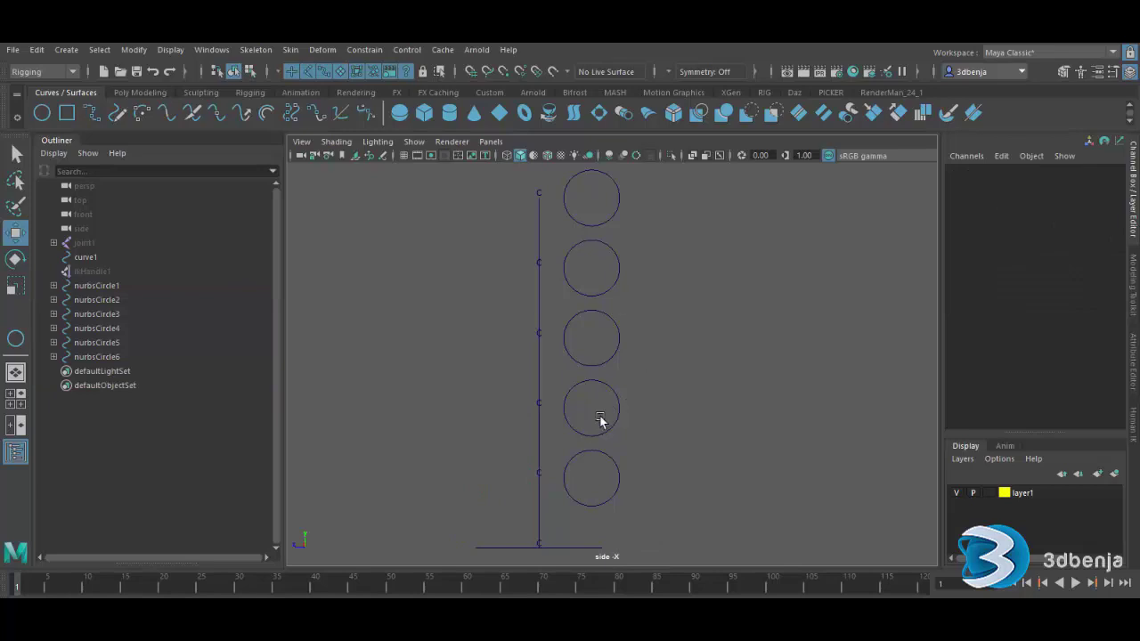
pyautogui.moveTo(646, 199); pyautogui.dragTo(606, 335)
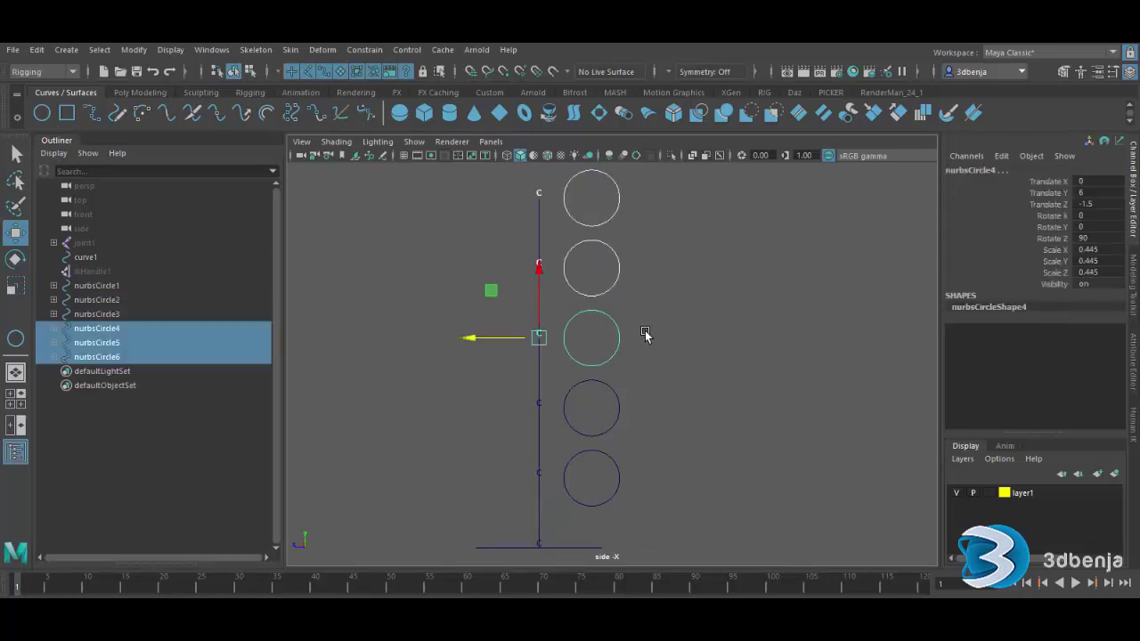
pyautogui.moveTo(653, 239); pyautogui.dragTo(604, 476)
pyautogui.click(668, 389)
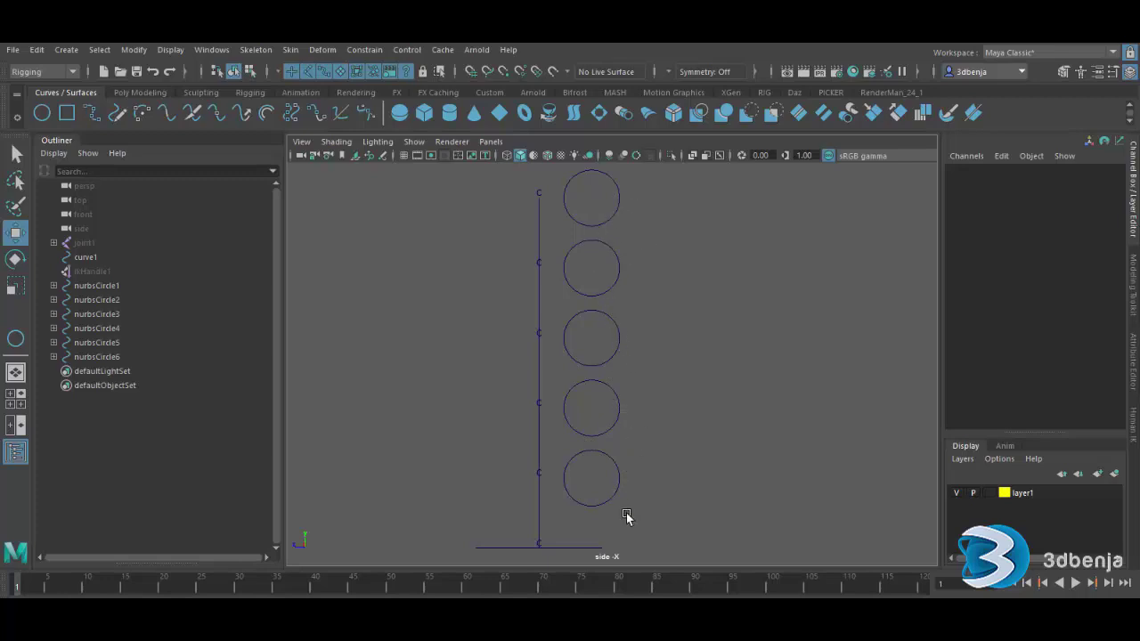
# Parent the top circle, nurbsCircle6, under nurbsCircle5, and nurbsCircle5 under nurbsCircle4, then clear the selection
pyautogui.click(622, 217)
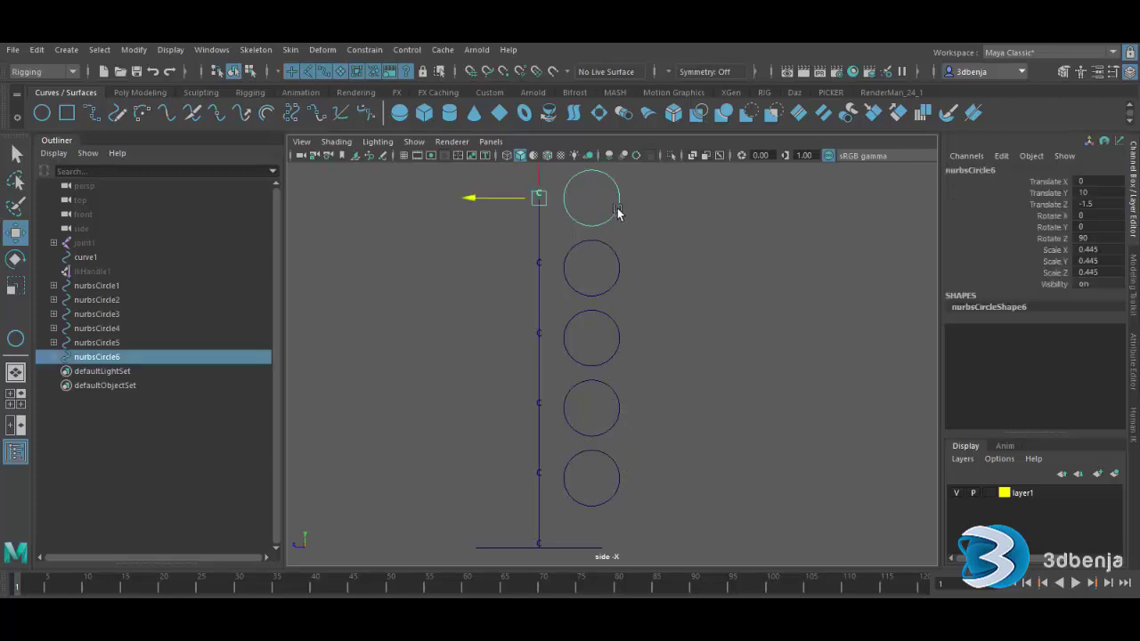
pyautogui.keyDown('shift'); pyautogui.click(617, 255); pyautogui.keyUp('shift')
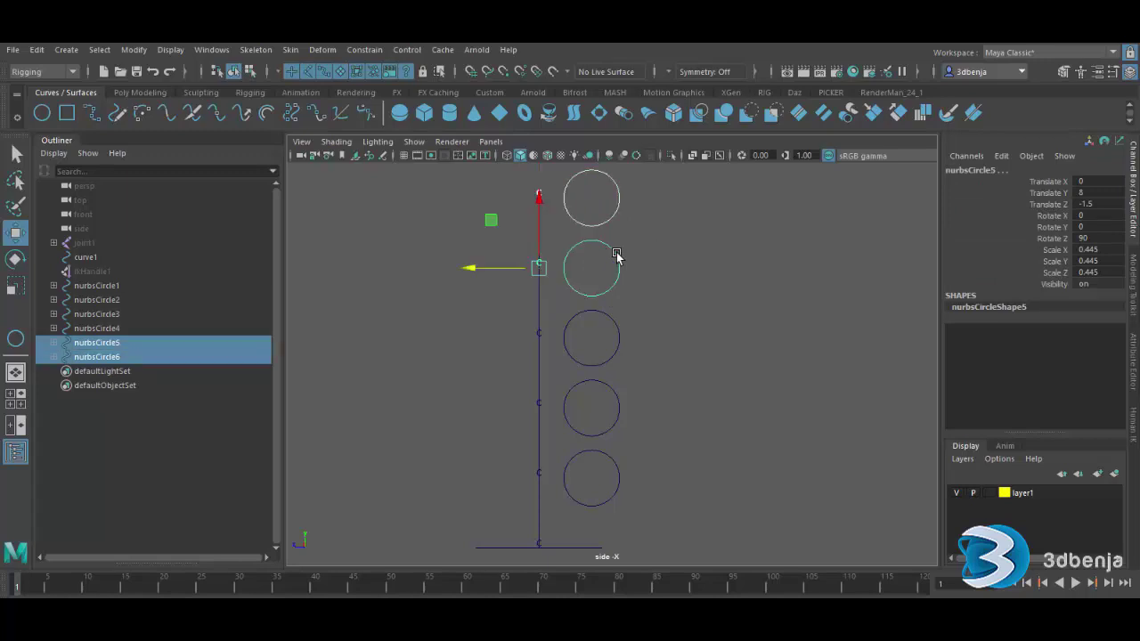
pyautogui.press('p')
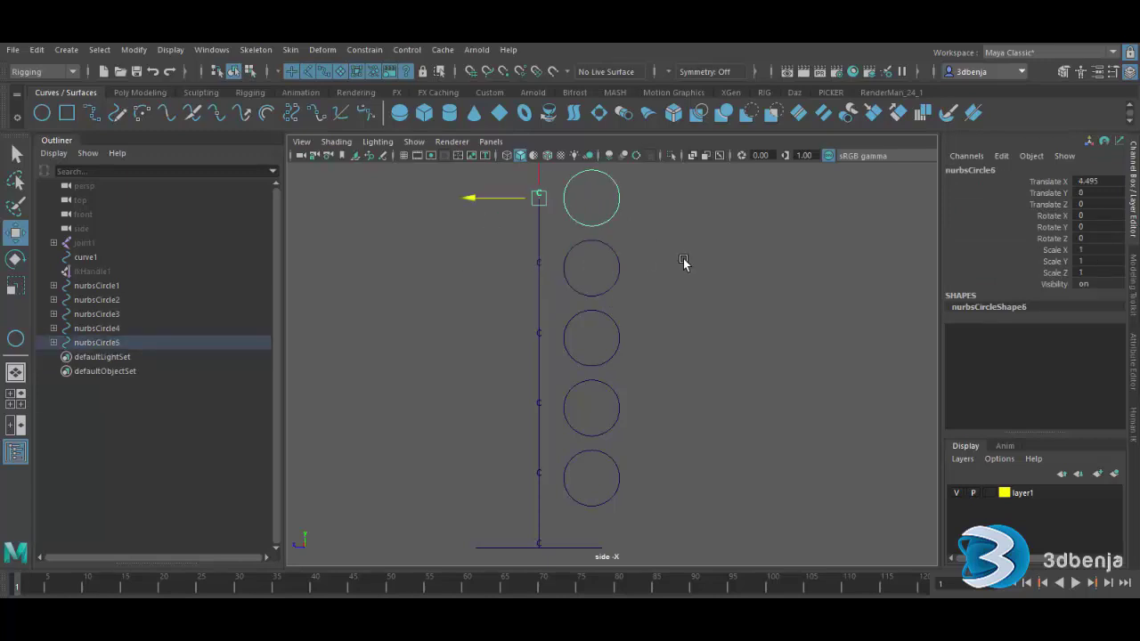
pyautogui.click(620, 272)
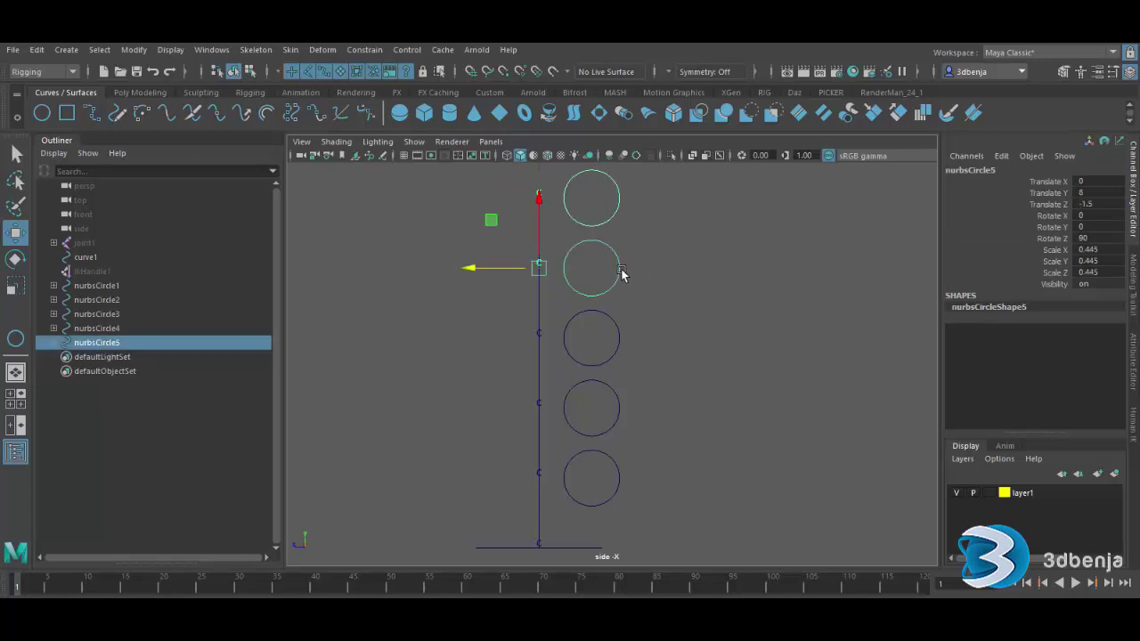
pyautogui.keyDown('shift'); pyautogui.click(614, 320); pyautogui.keyUp('shift')
pyautogui.press('p')
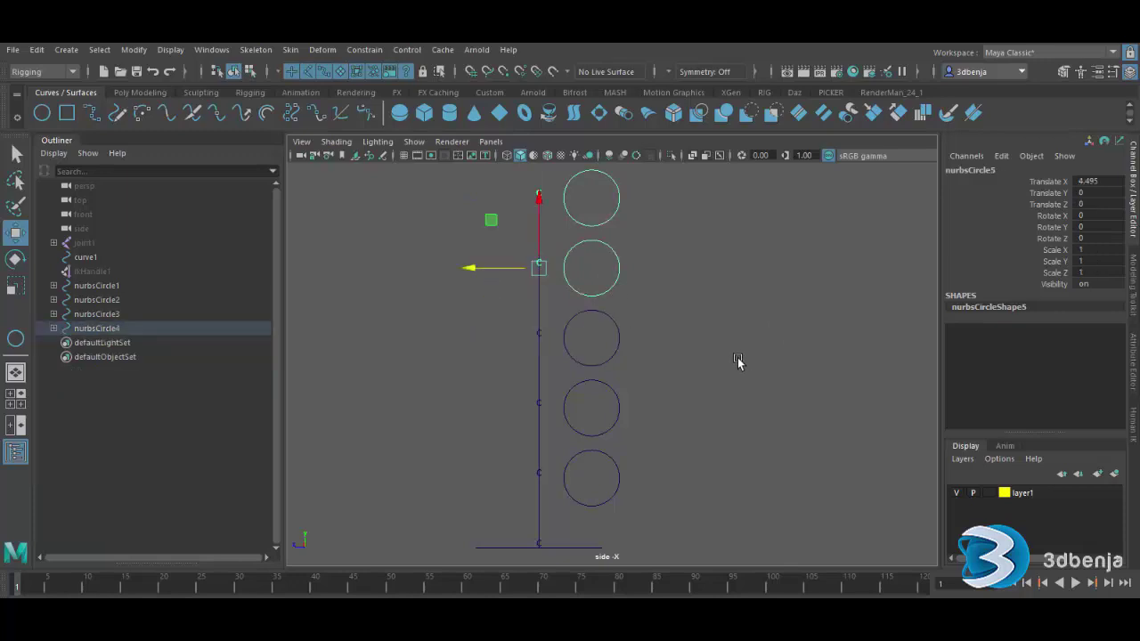
pyautogui.click(738, 361)
# Continue the control hierarchy by parenting nurbsCircle4 under nurbsCircle3 and nurbsCircle3 under nurbsCircle2
pyautogui.click(616, 356)
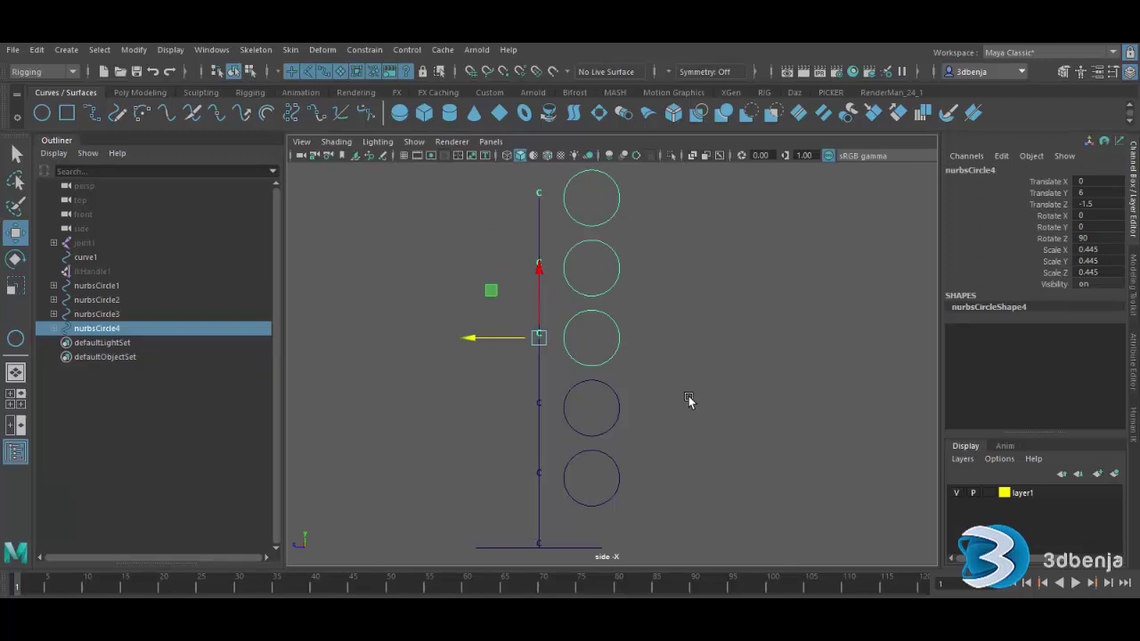
pyautogui.keyDown('shift'); pyautogui.click(620, 409); pyautogui.keyUp('shift')
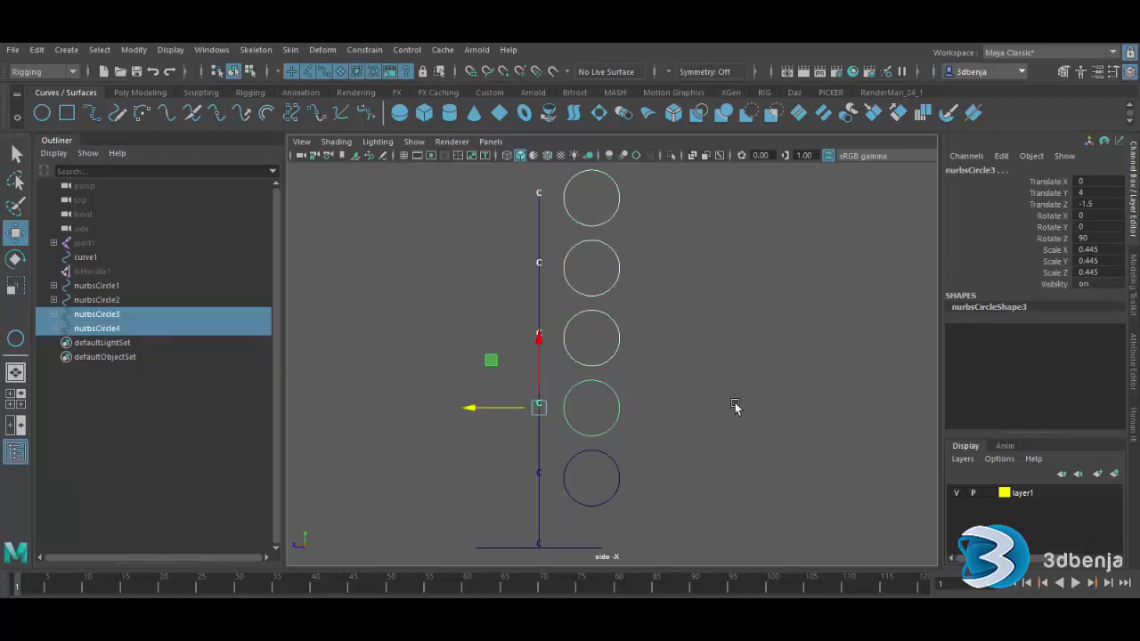
pyautogui.press('p')
pyautogui.click(735, 407)
pyautogui.click(612, 434)
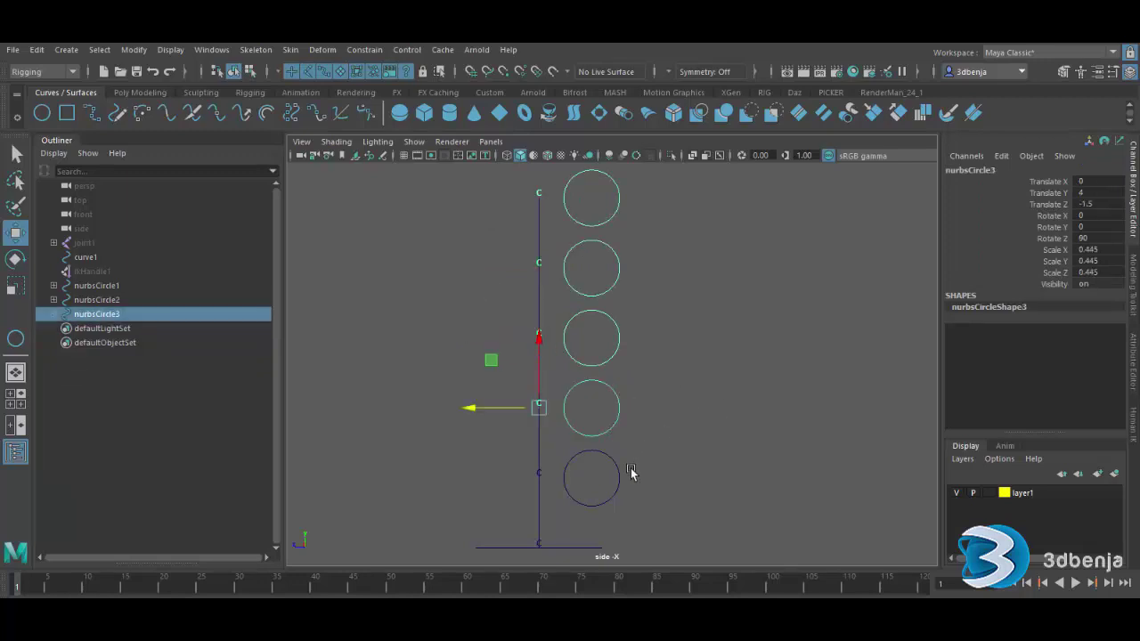
pyautogui.keyDown('shift'); pyautogui.click(618, 472); pyautogui.keyUp('shift')
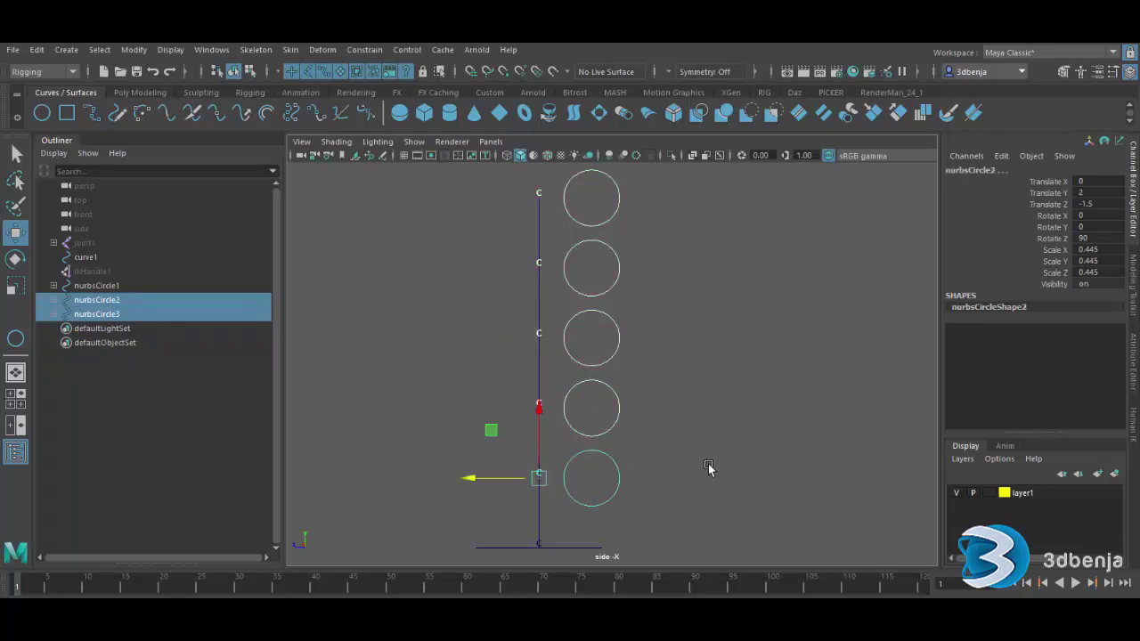
pyautogui.press('p')
# Parent the fifth circle from the top, nurbsCircle2, under the large base circle, nurbsCircle1, and clear the selection
pyautogui.click(643, 501)
pyautogui.click(618, 501)
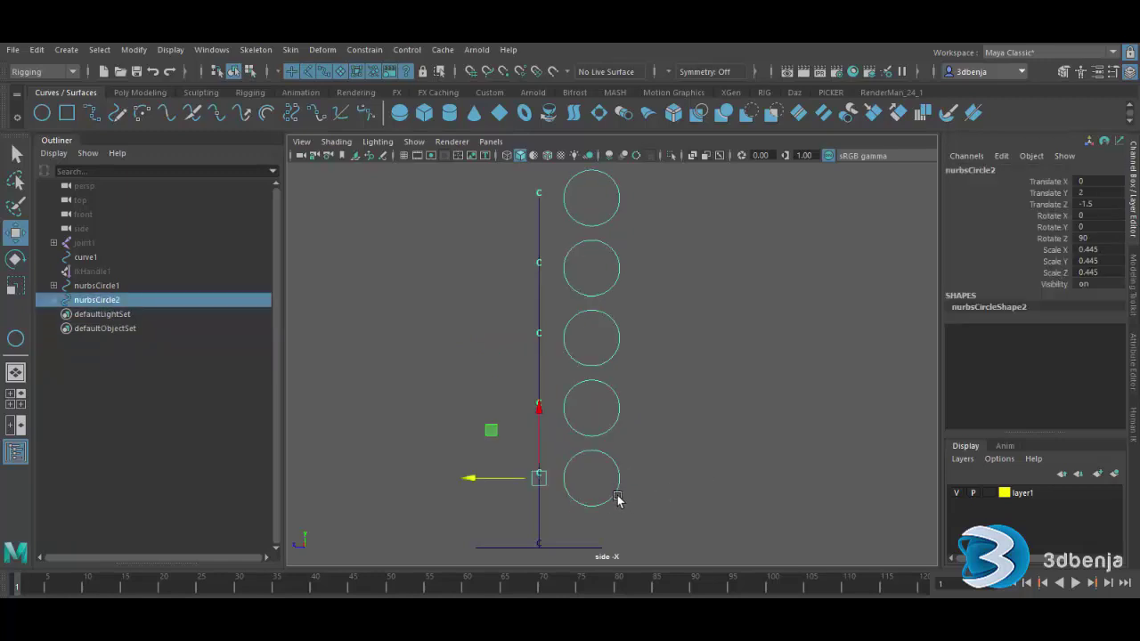
pyautogui.keyDown('shift'); pyautogui.click(596, 546); pyautogui.keyUp('shift')
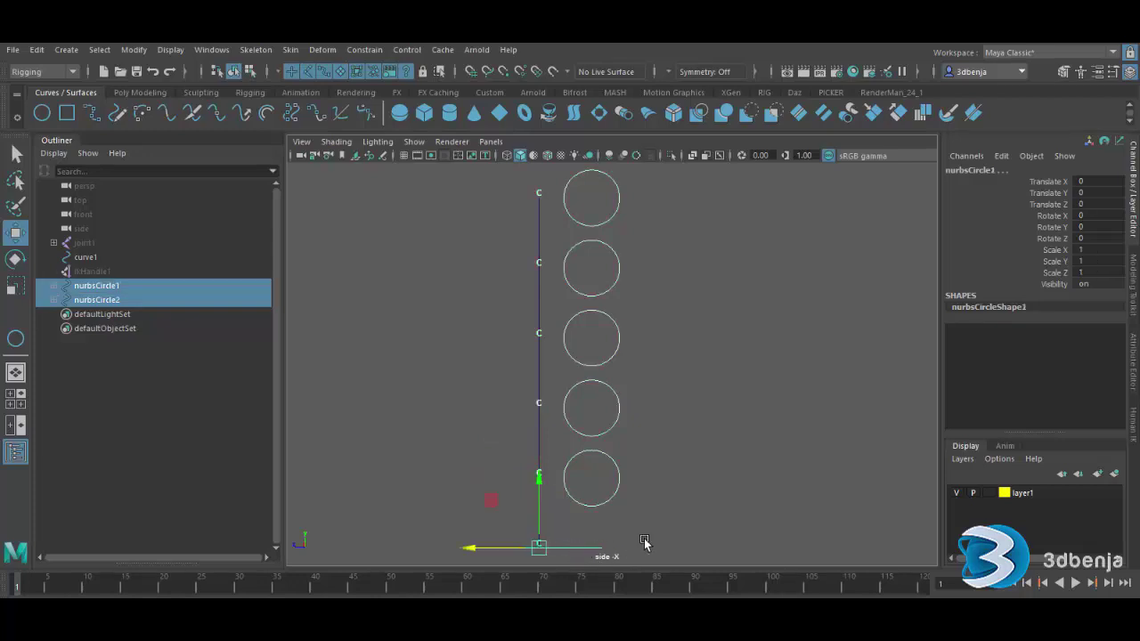
pyautogui.press('p')
pyautogui.click(687, 489)
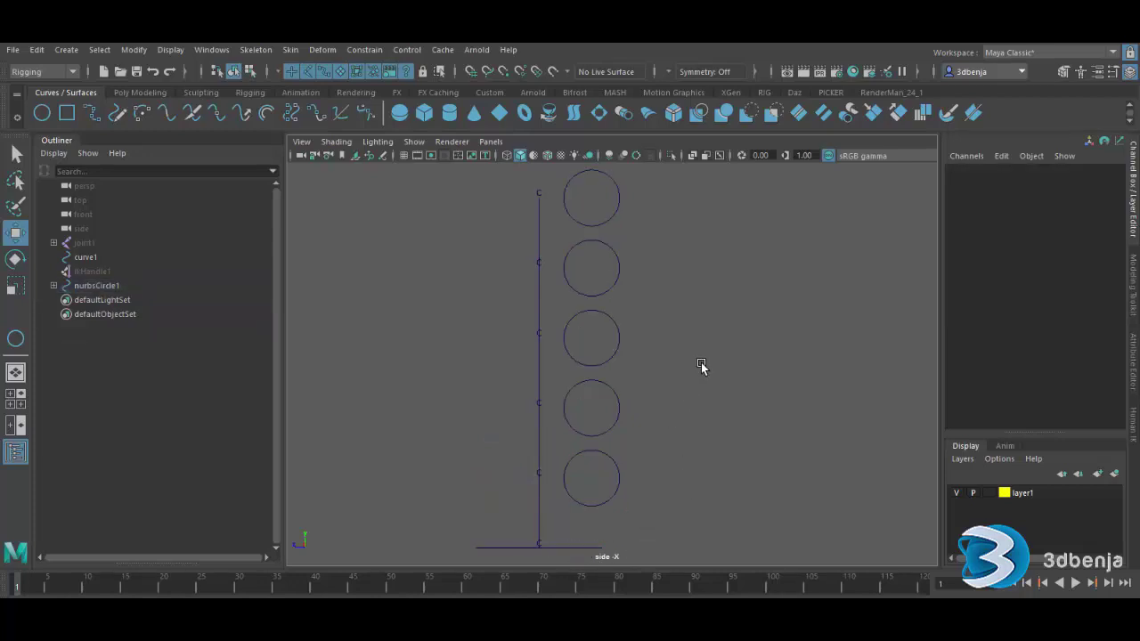
# Switch to the perspective view and move the base circle, nurbsCircle1, along Z to about 0.51
pyautogui.press('space')
pyautogui.press('space')
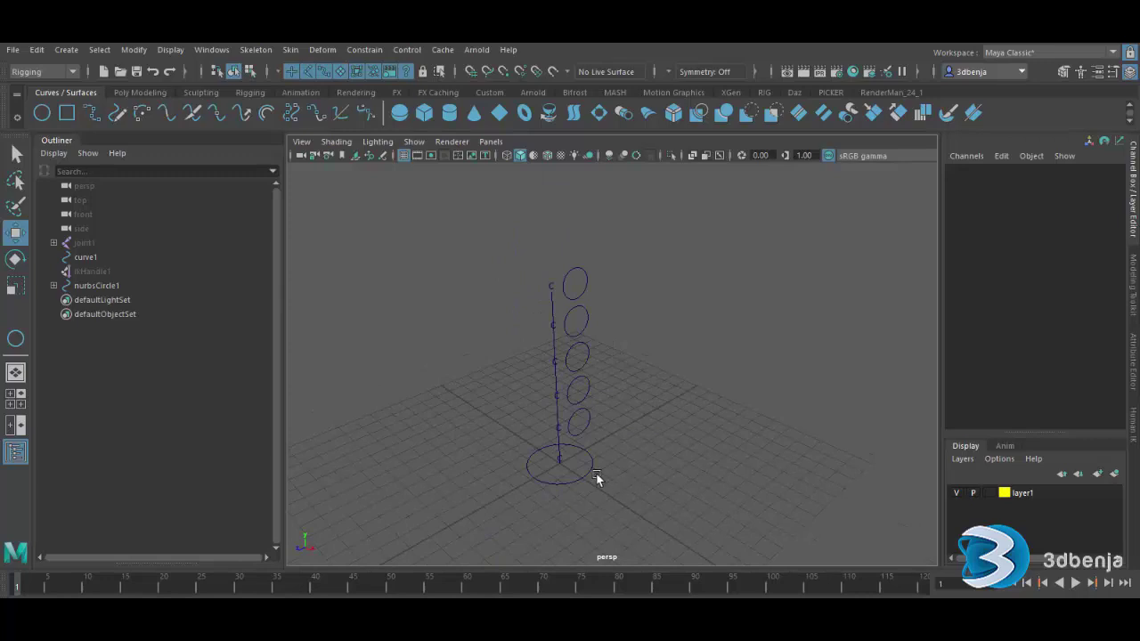
pyautogui.click(589, 472)
pyautogui.moveTo(507, 496)
pyautogui.mouseDown()
pyautogui.moveTo(531, 488)
pyautogui.moveTo(495, 502)
pyautogui.mouseUp()
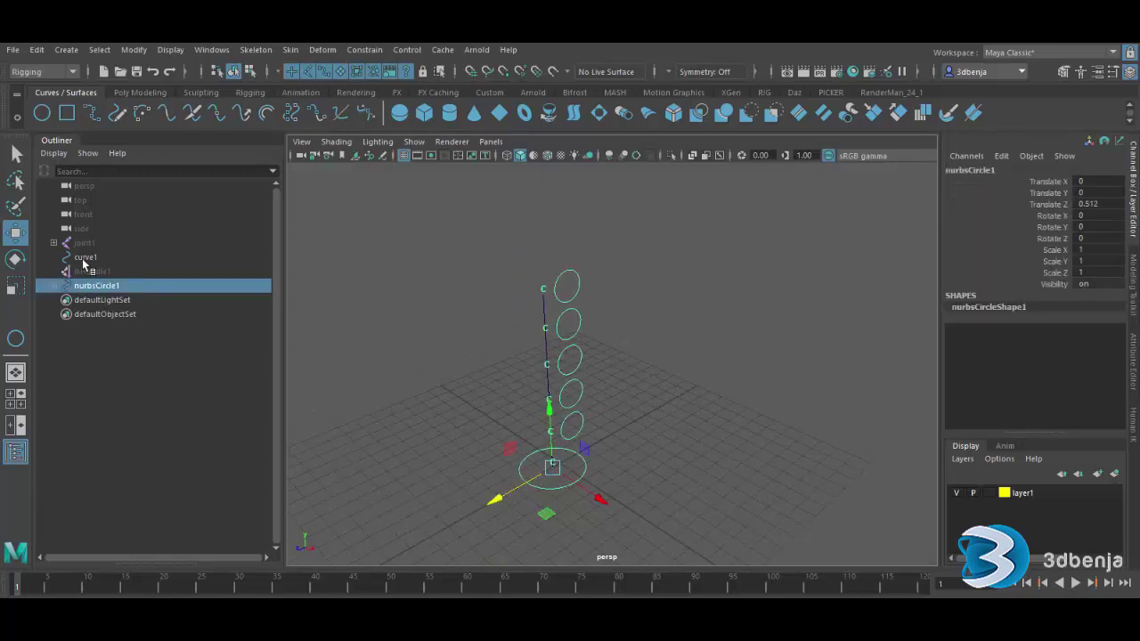
# Unhide joint1 and move nurbsCircle1 farther along Z to about 0.73
pyautogui.click(83, 243)
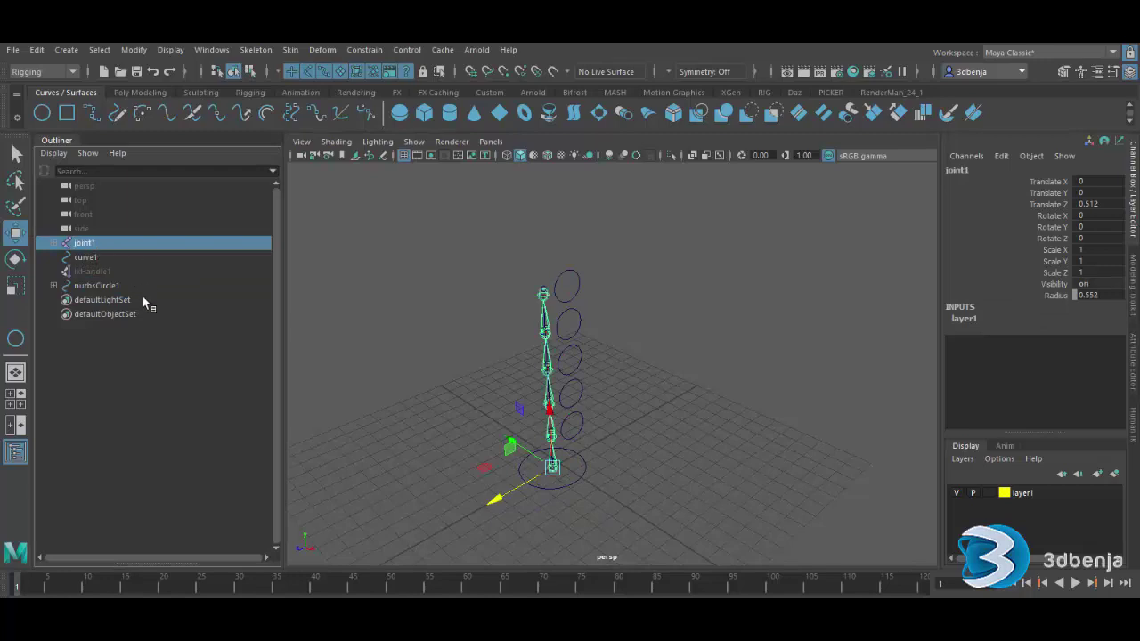
pyautogui.click(660, 365)
pyautogui.click(574, 487)
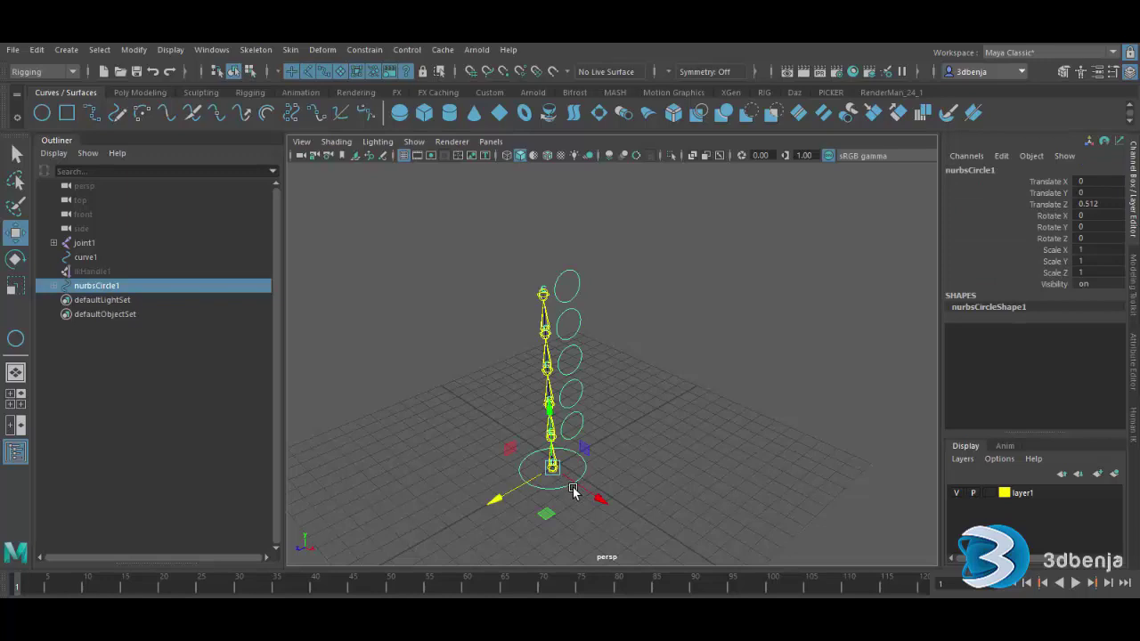
pyautogui.moveTo(511, 494)
pyautogui.mouseDown()
pyautogui.moveTo(529, 482)
pyautogui.moveTo(508, 496)
pyautogui.mouseUp()
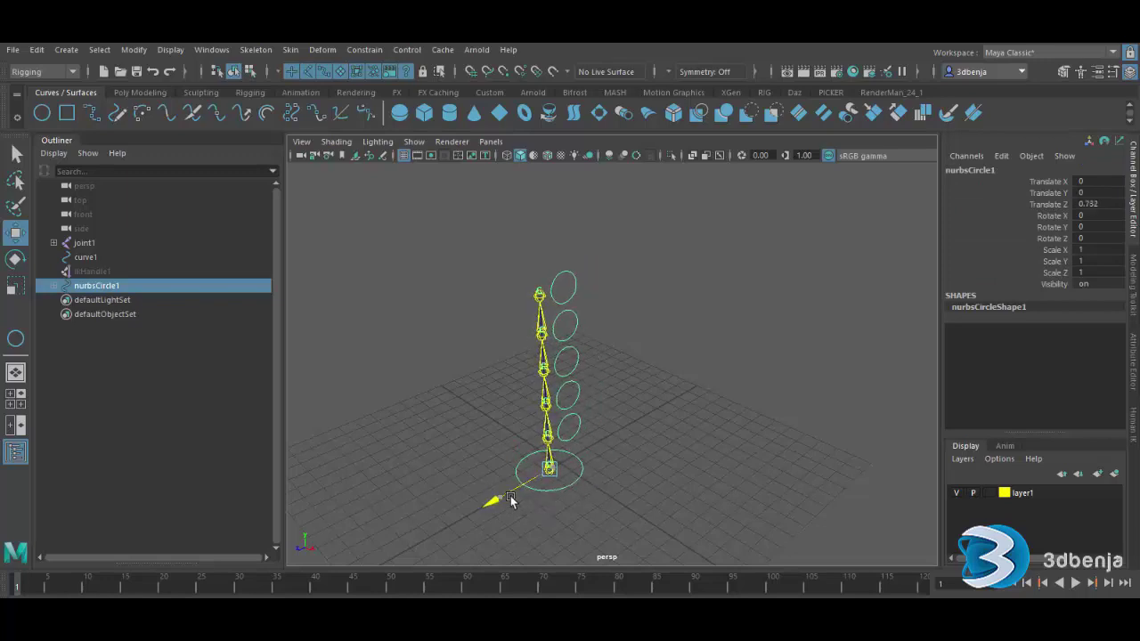
# Switch to the side view and select the small circles together and individually to check the control hierarchy, then clear the selection
pyautogui.moveTo(594, 270); pyautogui.dragTo(576, 451)
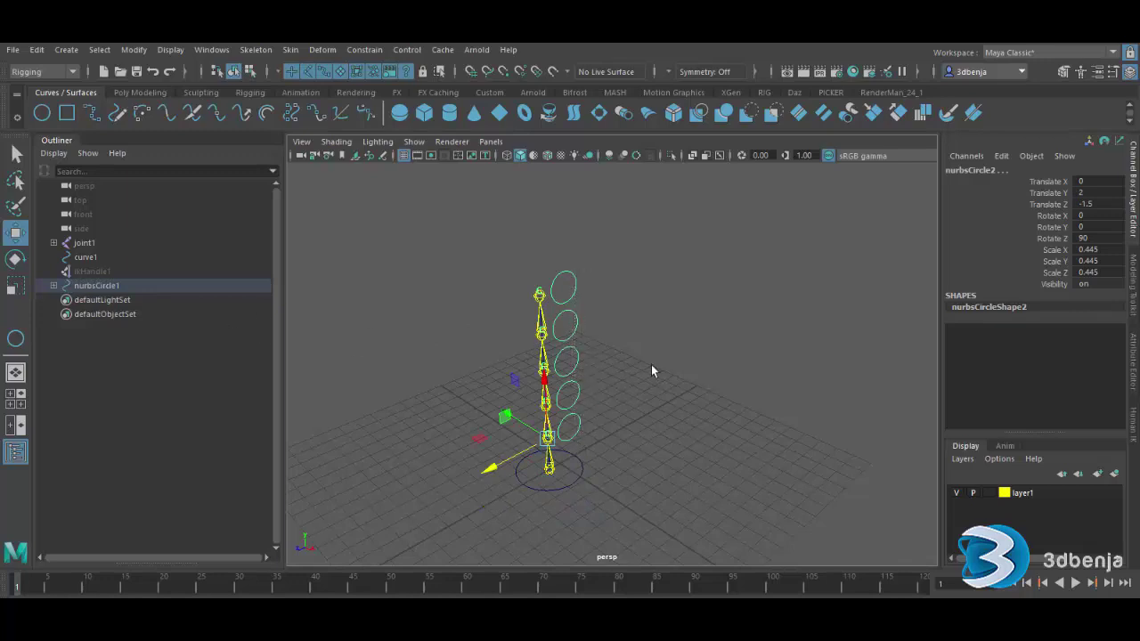
pyautogui.press('space')
pyautogui.press('space')
pyautogui.press('space')
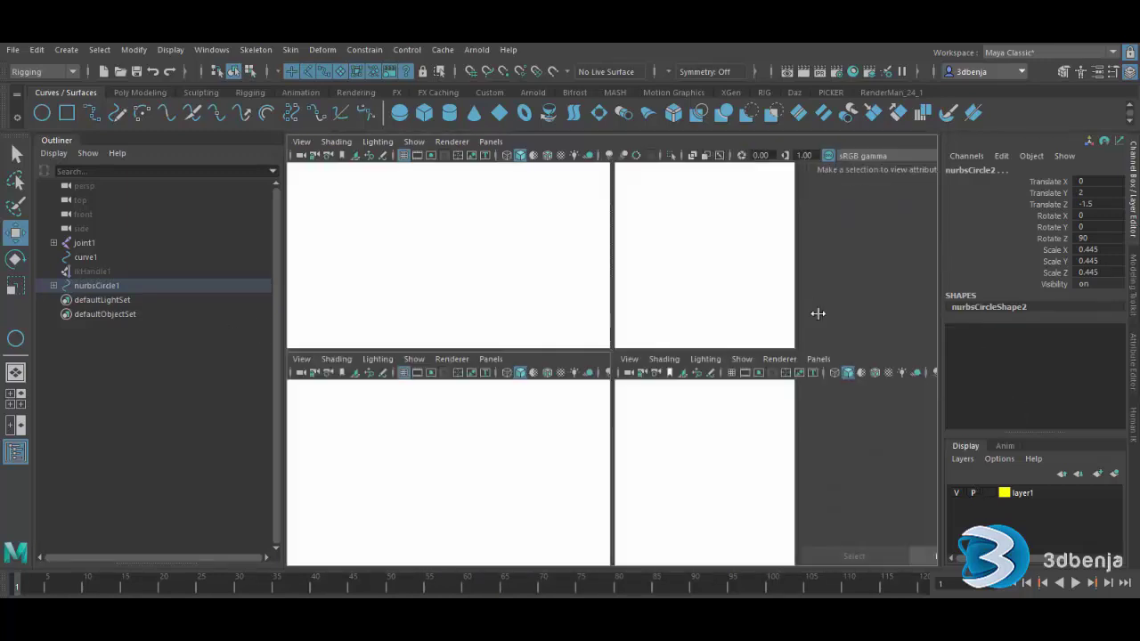
pyautogui.press('space')
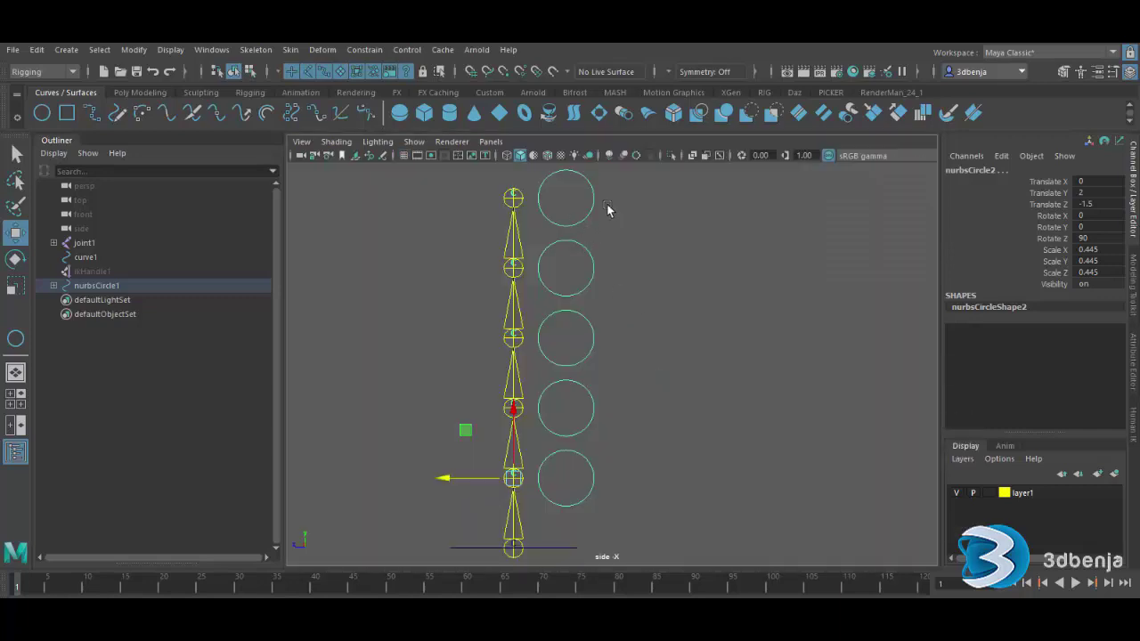
pyautogui.click(592, 208)
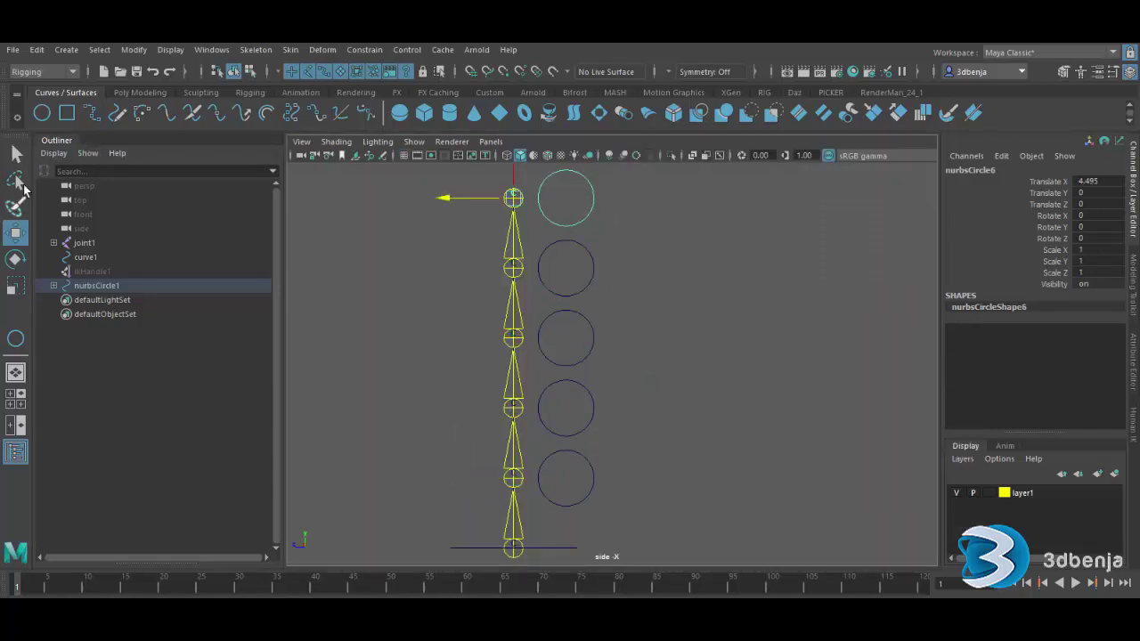
pyautogui.click(16, 154)
pyautogui.click(16, 154)
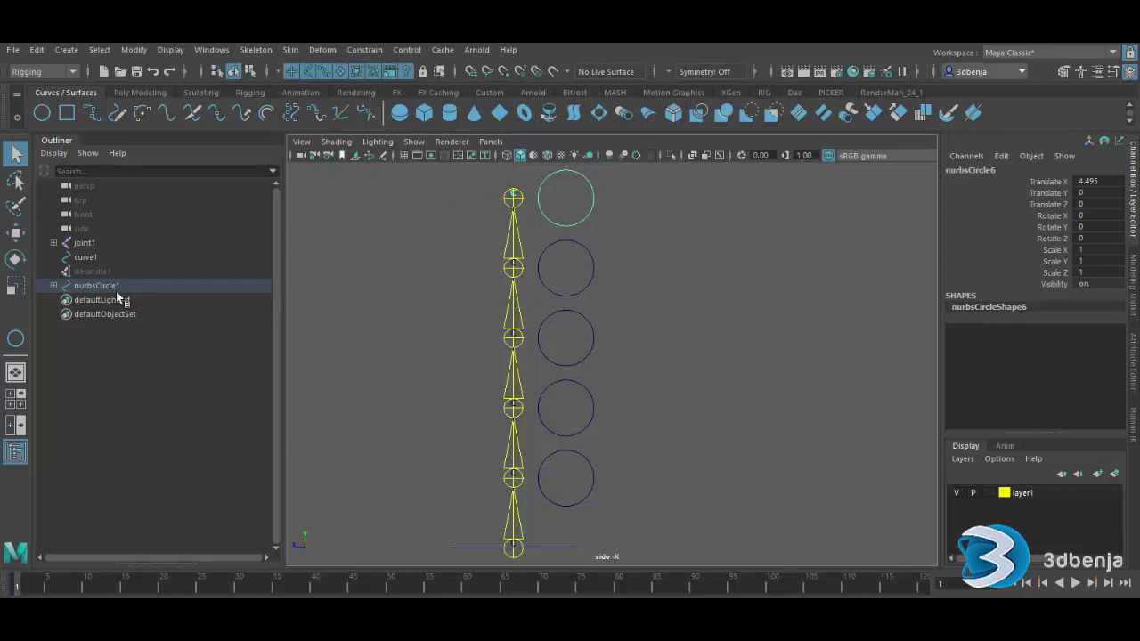
pyautogui.click(16, 234)
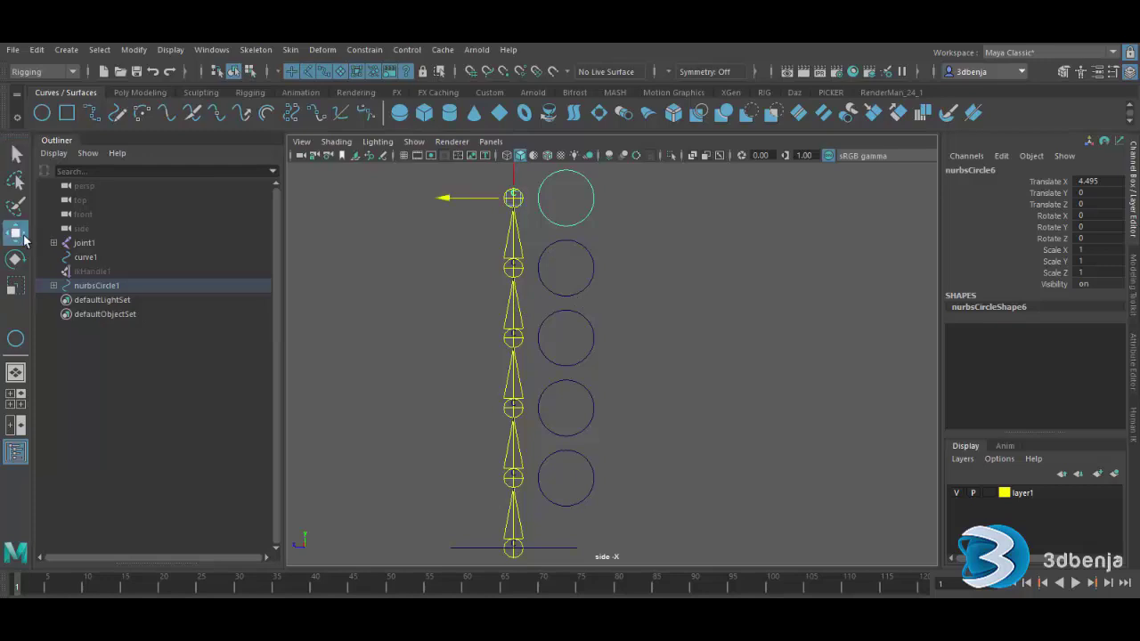
pyautogui.click(593, 262)
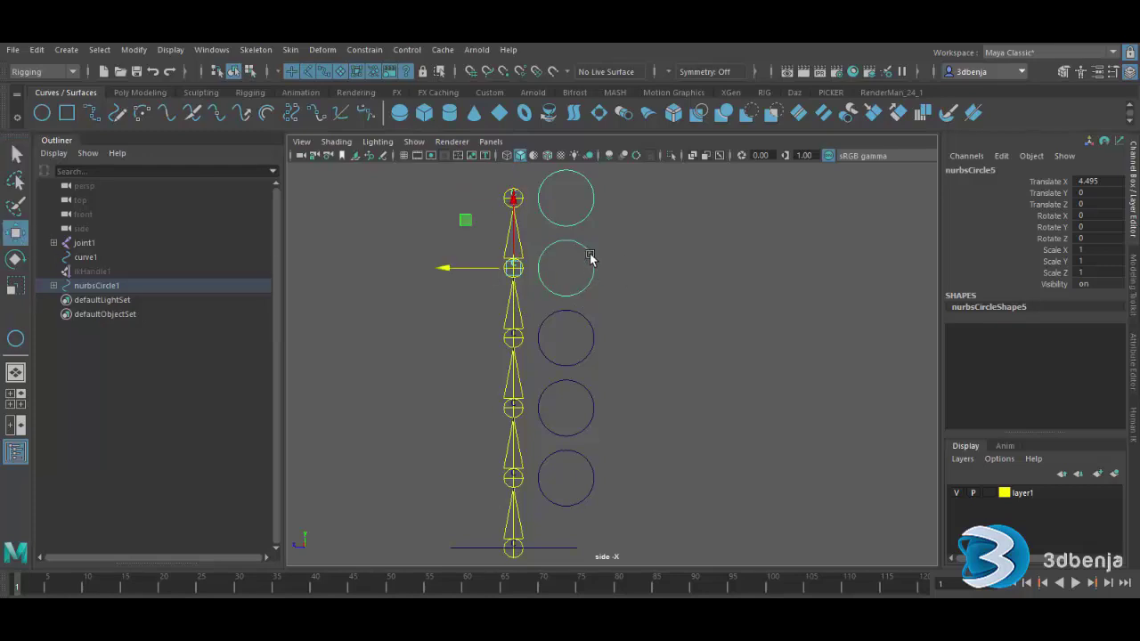
pyautogui.click(595, 233)
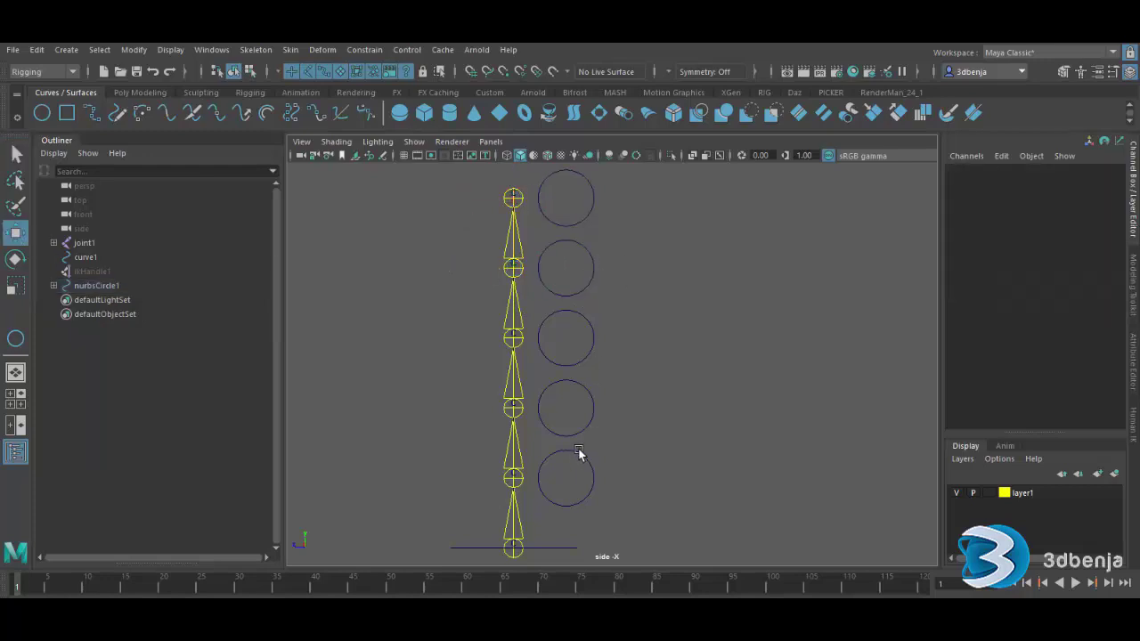
# Select the five small circles, nurbsCircle2 to nurbsCircle6, and rotate them together about Y to curl the chain, reaching about -23 degrees on nurbsCircle2
pyautogui.click(594, 261)
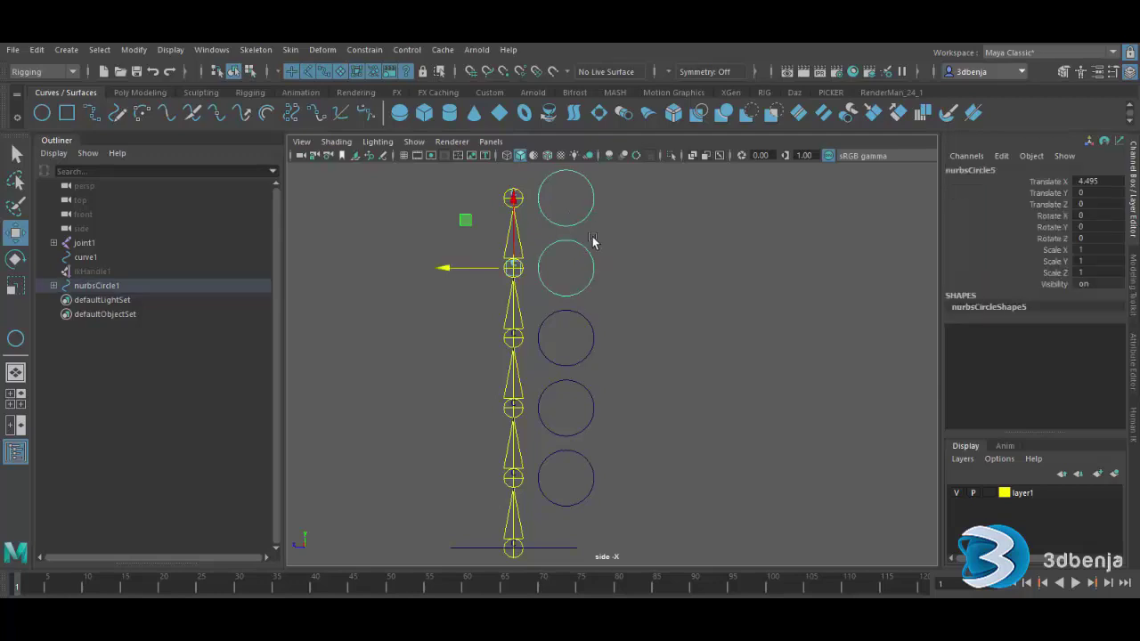
pyautogui.keyDown('shift'); pyautogui.click(594, 338); pyautogui.keyUp('shift')
pyautogui.keyDown('shift'); pyautogui.click(592, 395); pyautogui.keyUp('shift')
pyautogui.keyDown('shift'); pyautogui.click(594, 475); pyautogui.keyUp('shift')
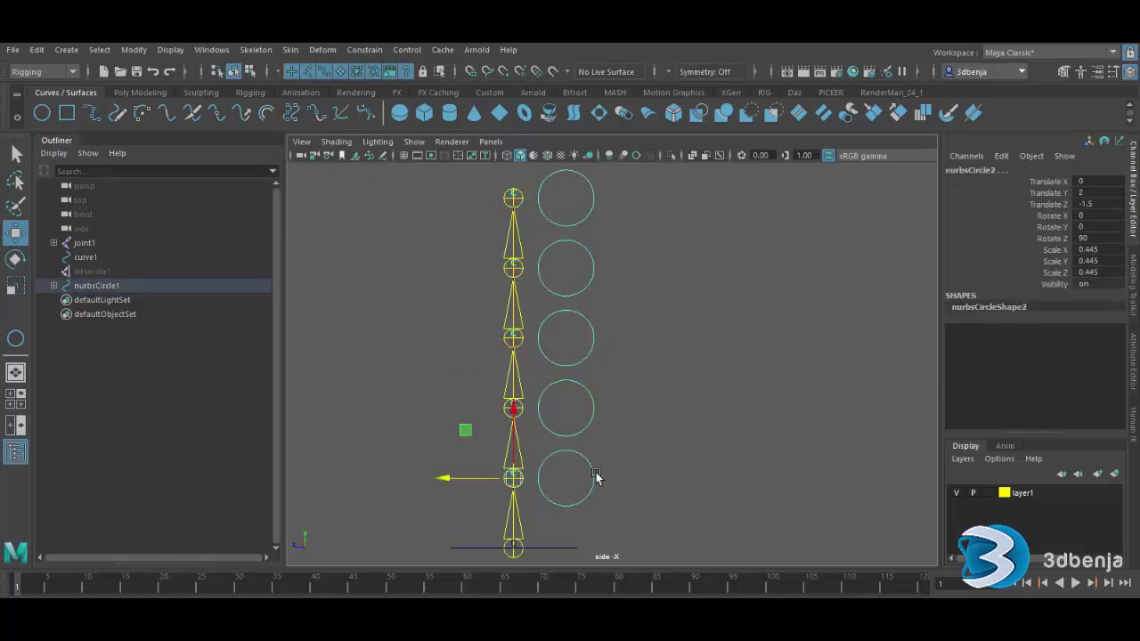
pyautogui.click(17, 261)
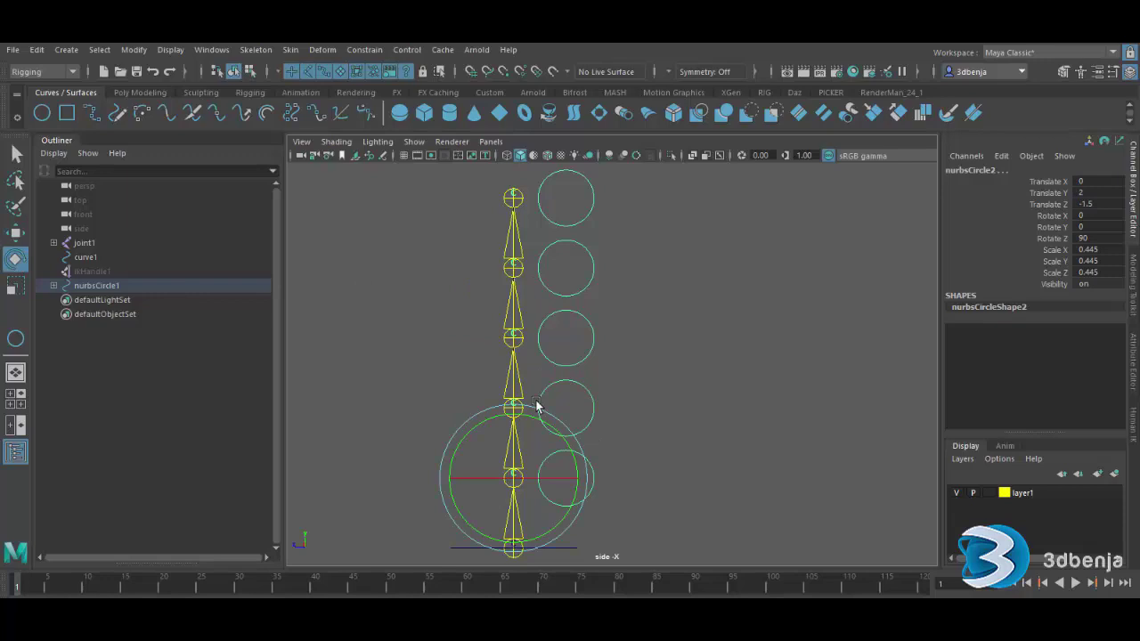
pyautogui.moveTo(546, 424); pyautogui.dragTo(529, 372)
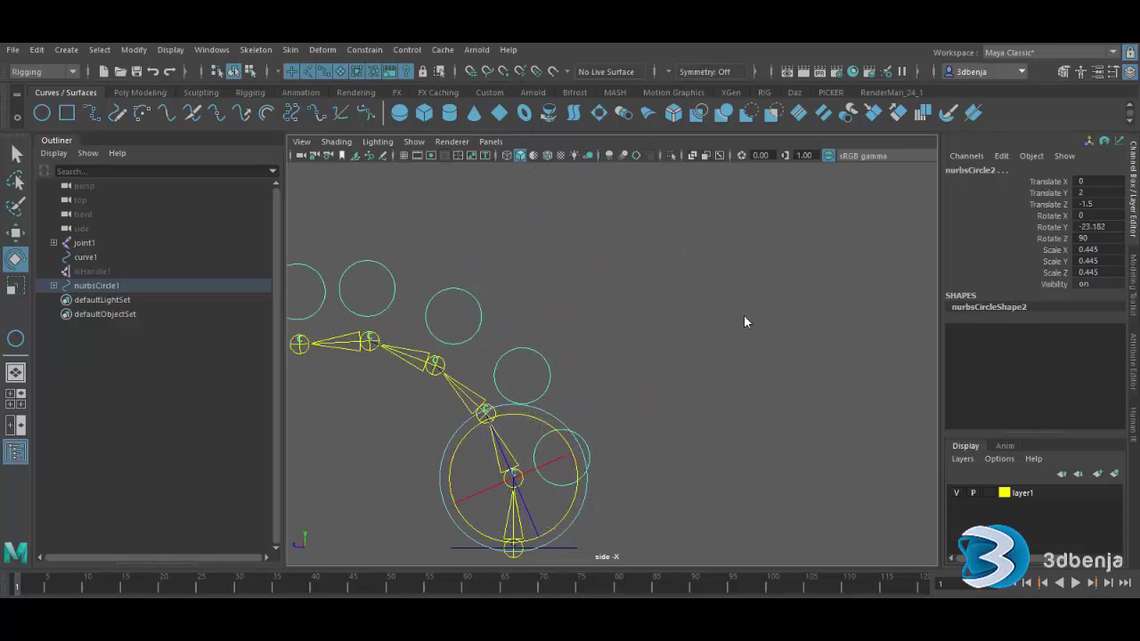
# Return to the perspective view and twist the selected small circles about X, reaching about -20 degrees on nurbsCircle2
pyautogui.press('space')
pyautogui.press('space')
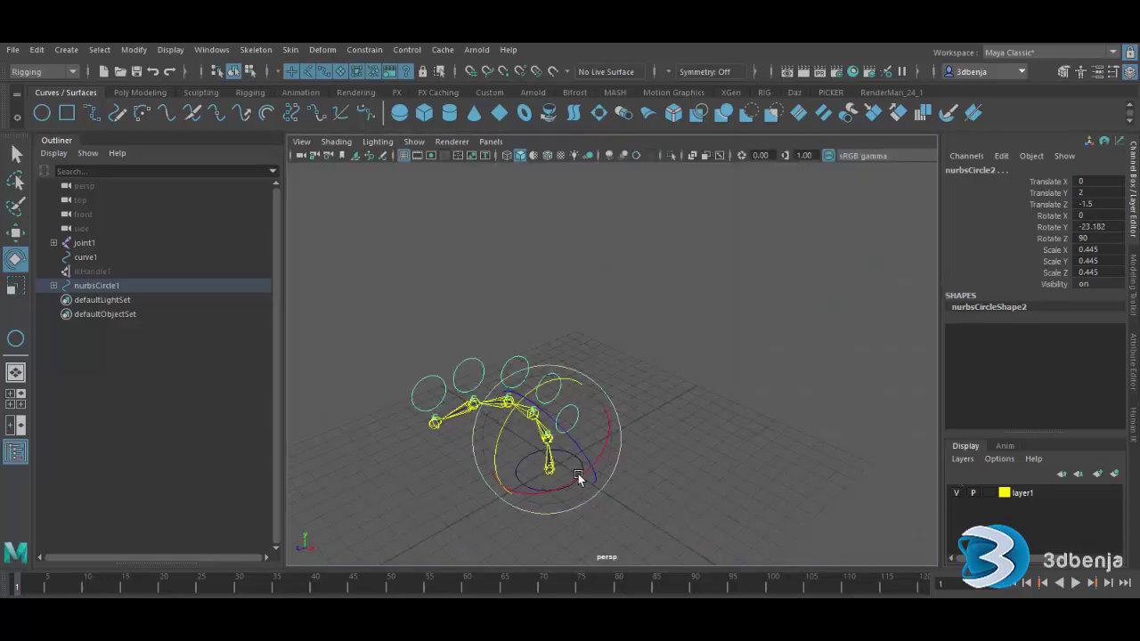
pyautogui.moveTo(578, 474); pyautogui.dragTo(543, 441)
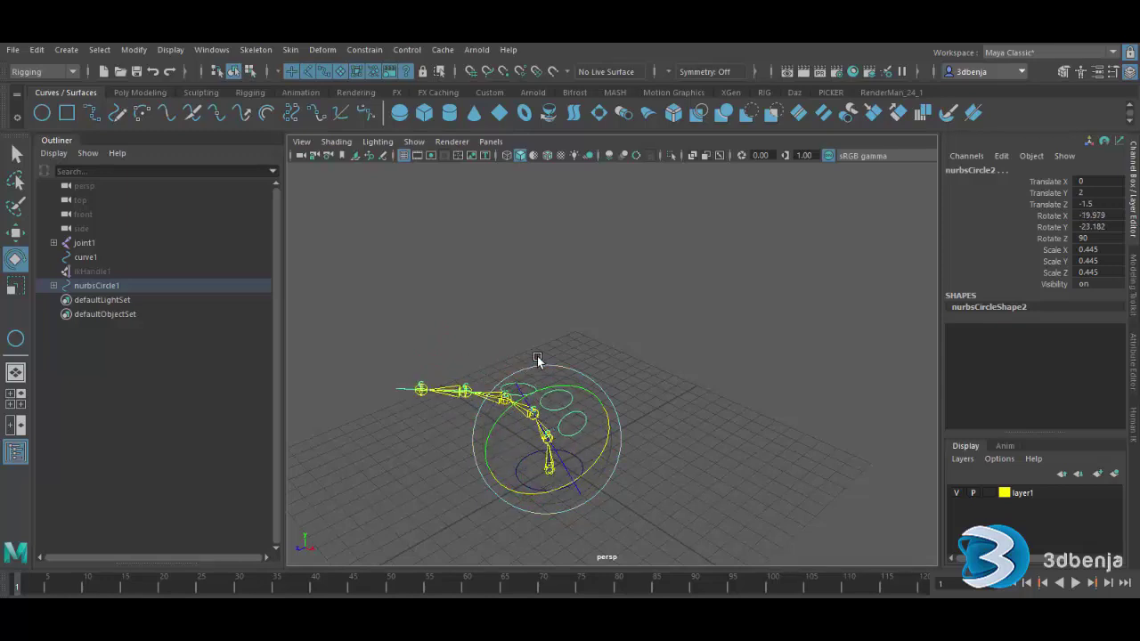
# Undo the test rotations of the small circle controls to straighten the joint chain
pyautogui.hotkey('ctrl', 'z')
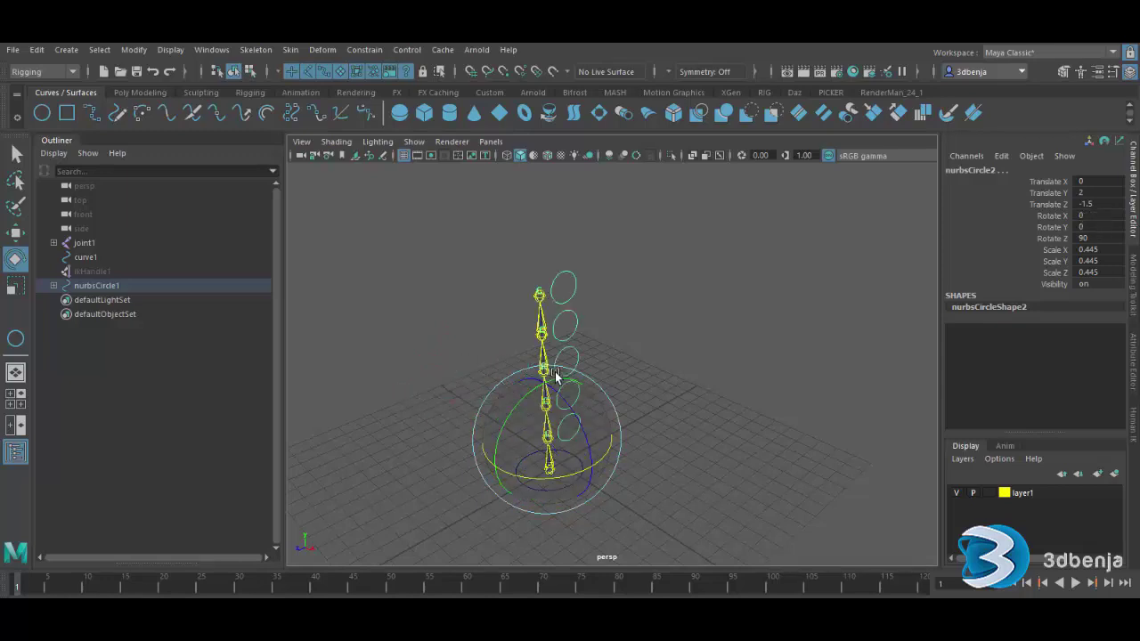
pyautogui.hotkey('ctrl', 'z')
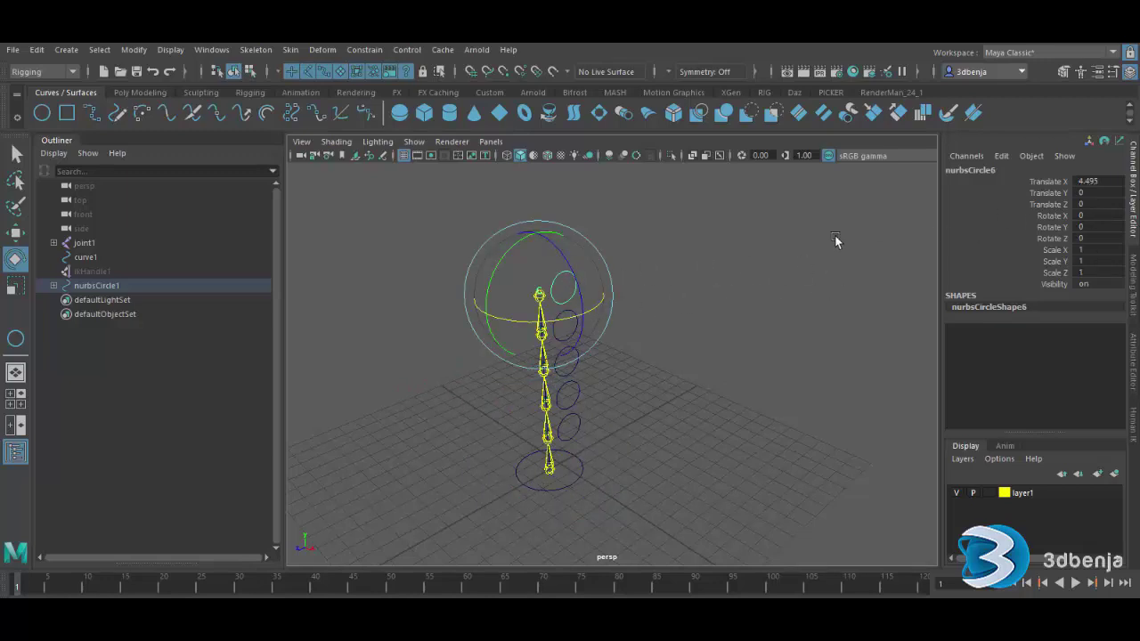
pyautogui.hotkey('ctrl', 'z')
pyautogui.hotkey('ctrl', 'z')
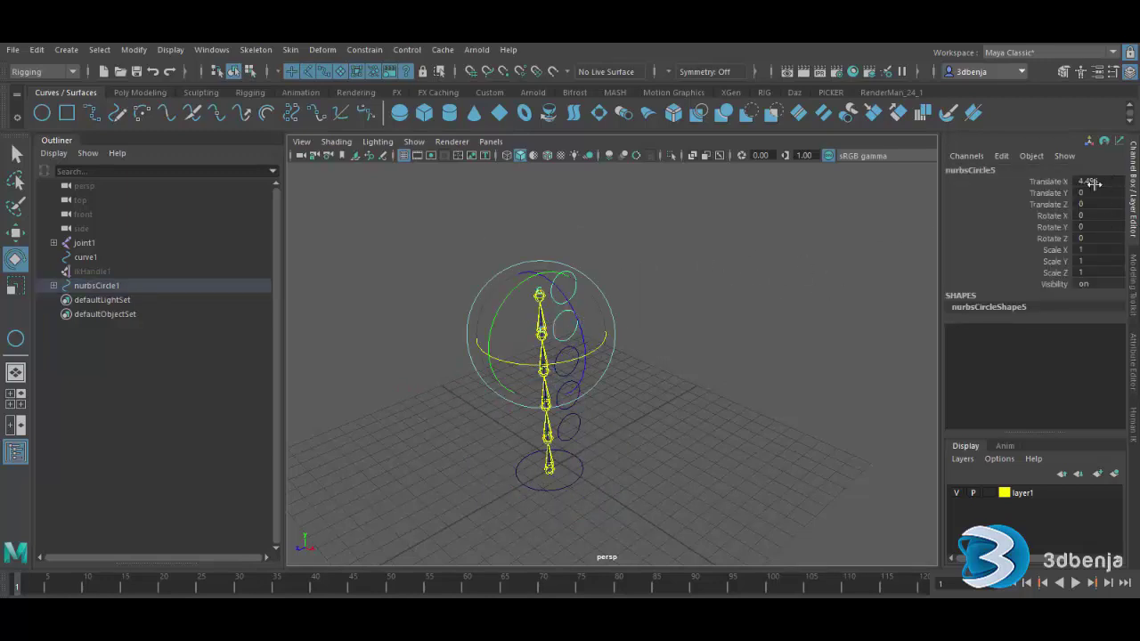
pyautogui.hotkey('ctrl', 'z')
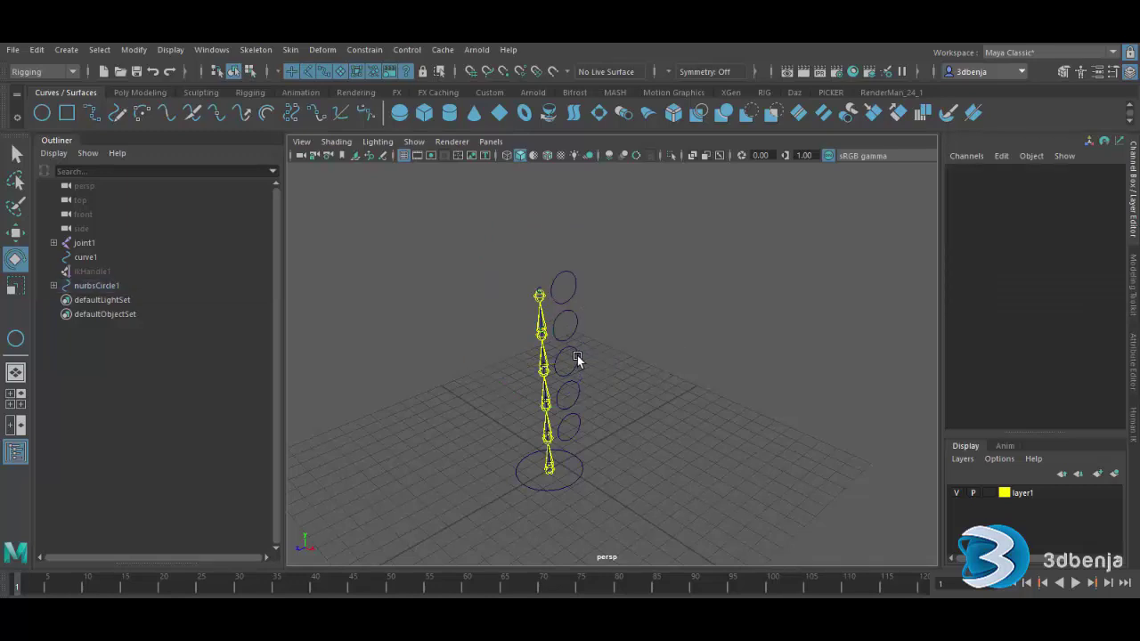
pyautogui.hotkey('ctrl', 'z')
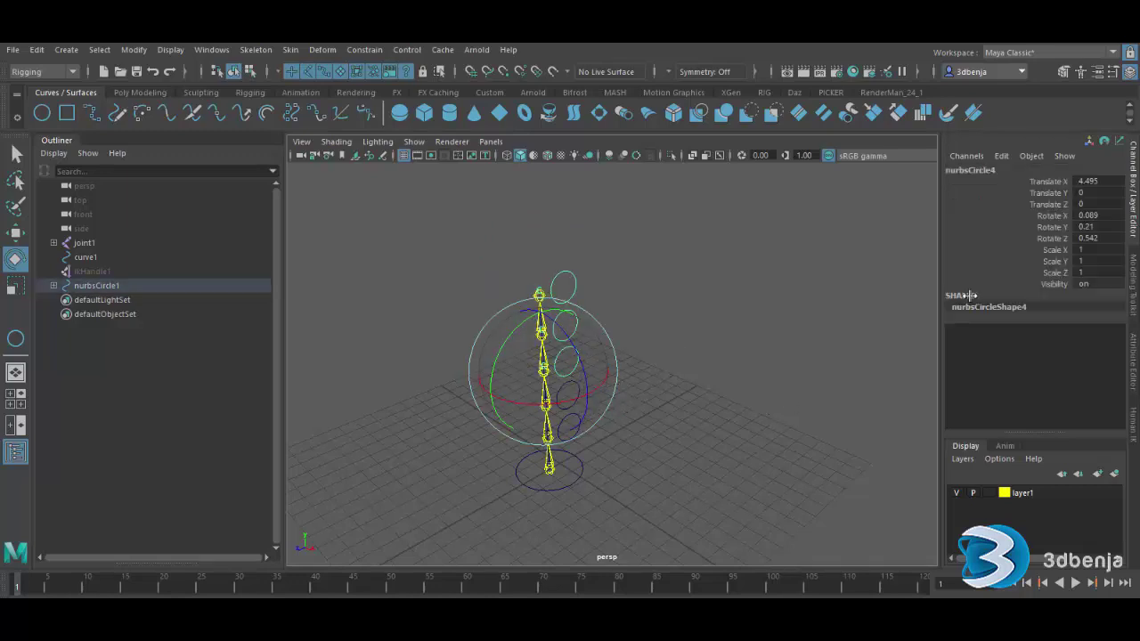
pyautogui.hotkey('ctrl', 'z')
pyautogui.hotkey('ctrl', 'z')
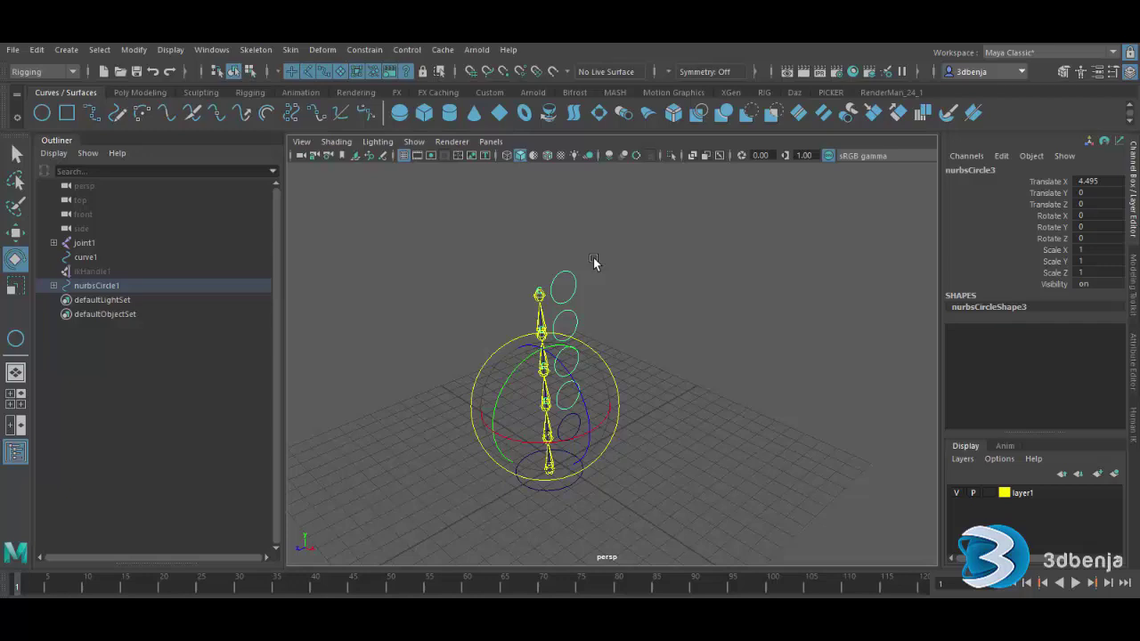
pyautogui.hotkey('ctrl', 'z')
pyautogui.hotkey('ctrl', 'z')
pyautogui.hotkey('ctrl', 'z')
# Select the large base circle, nurbsCircle1, and rotate it slightly about X to about -0.2 degrees
pyautogui.click(570, 281)
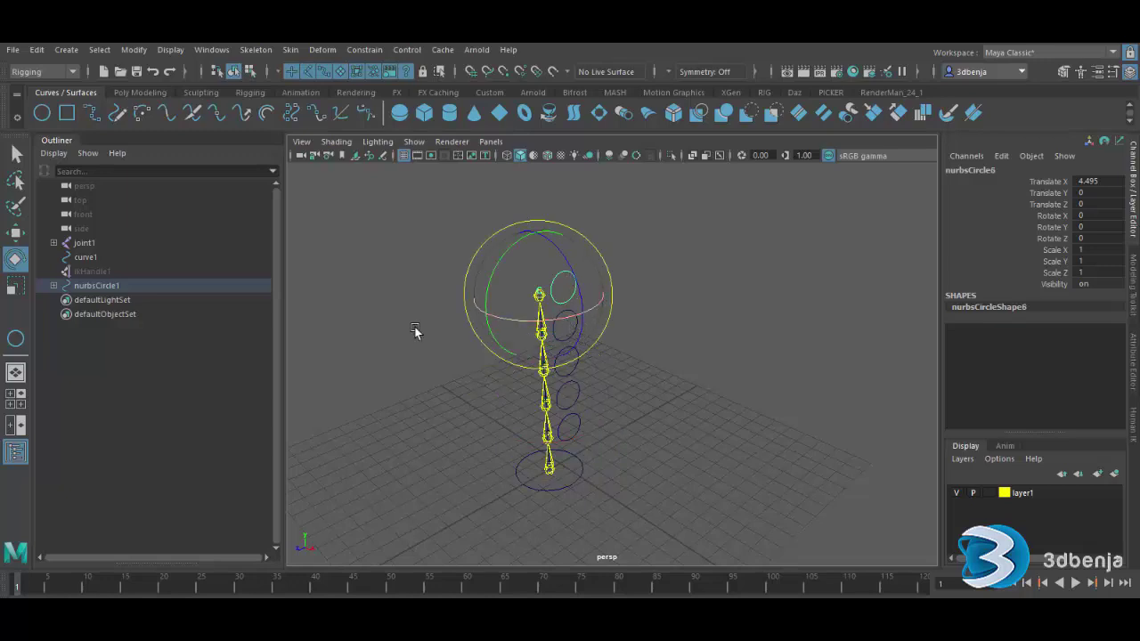
pyautogui.click(15, 154)
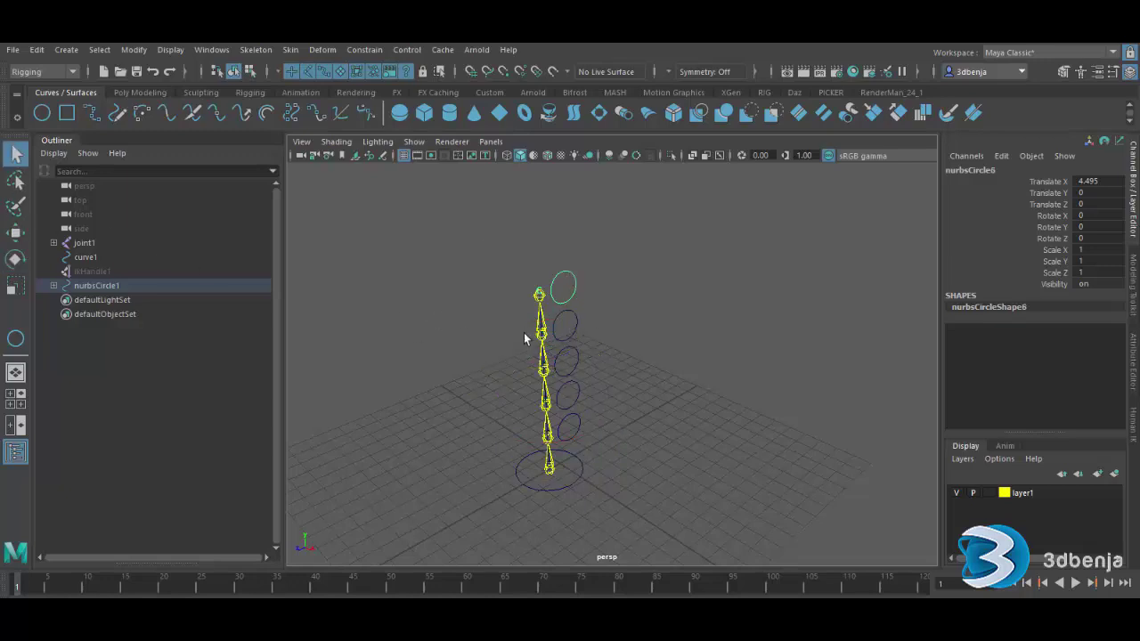
pyautogui.click(573, 484)
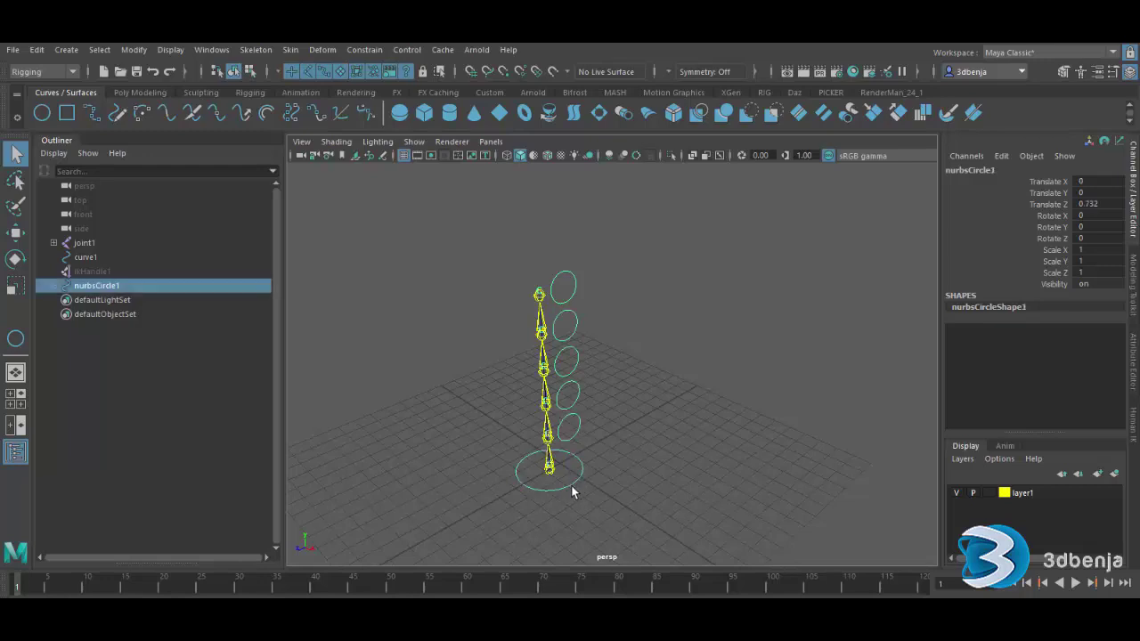
pyautogui.click(15, 259)
pyautogui.moveTo(523, 442)
pyautogui.mouseDown()
pyautogui.moveTo(539, 431)
pyautogui.moveTo(494, 432)
pyautogui.moveTo(468, 456)
pyautogui.moveTo(546, 416)
pyautogui.moveTo(511, 435)
pyautogui.mouseUp()
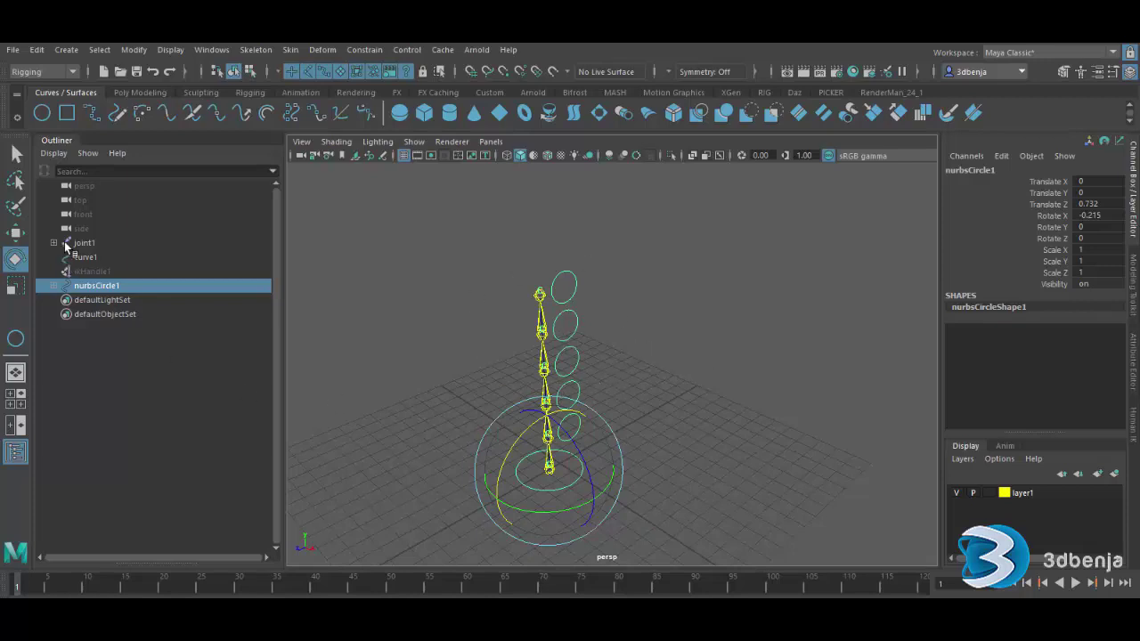
pyautogui.moveTo(66, 246); pyautogui.dragTo(736, 540, button='middle')
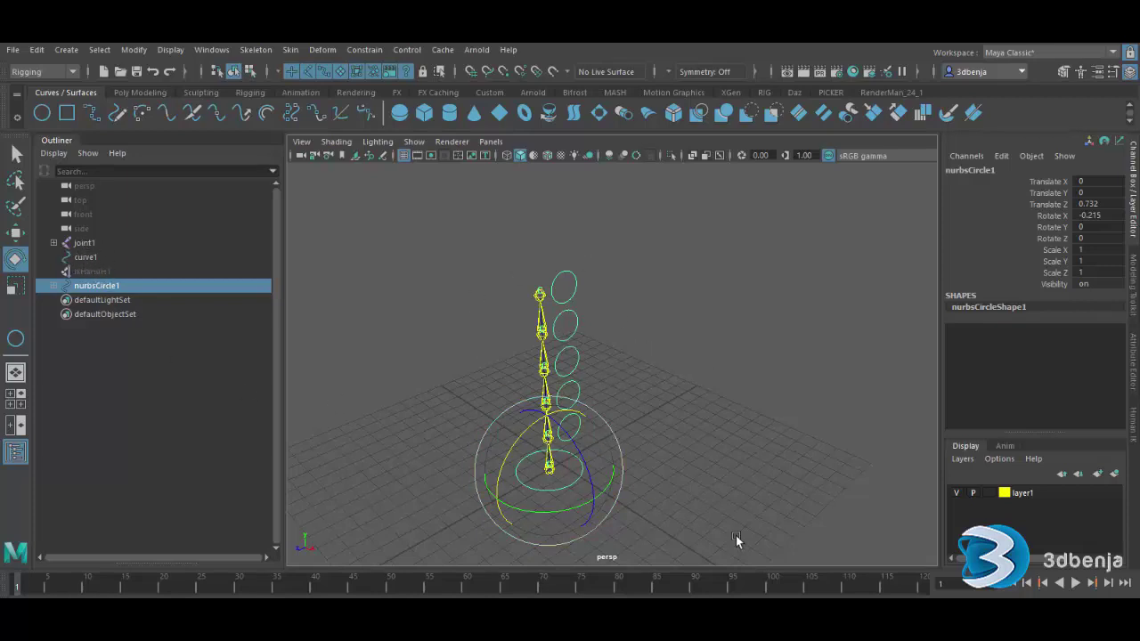